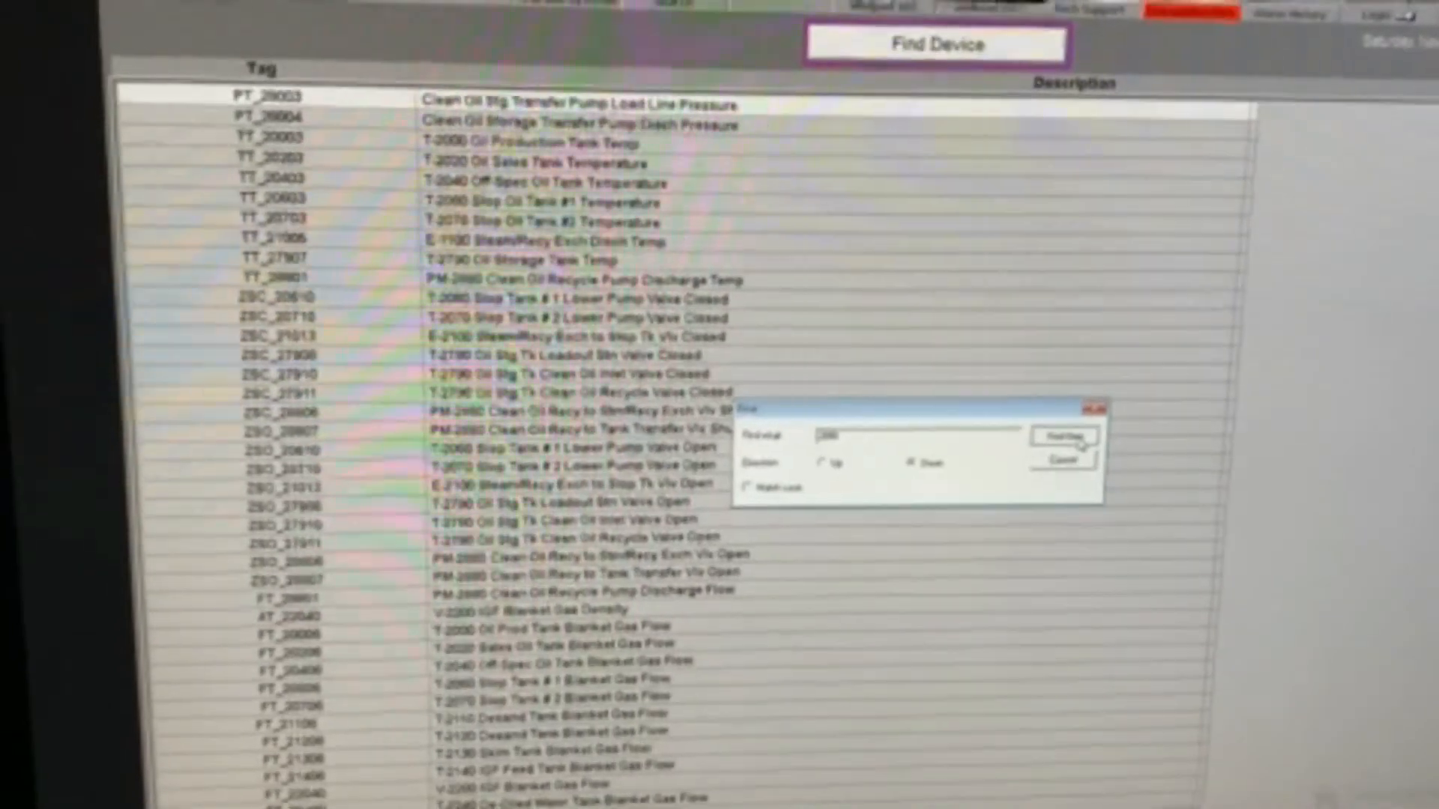
# - Find the Clean Oil Recycle Pump Discharge Temp device in the tag list and open its entry
pyautogui.click(1075, 437)
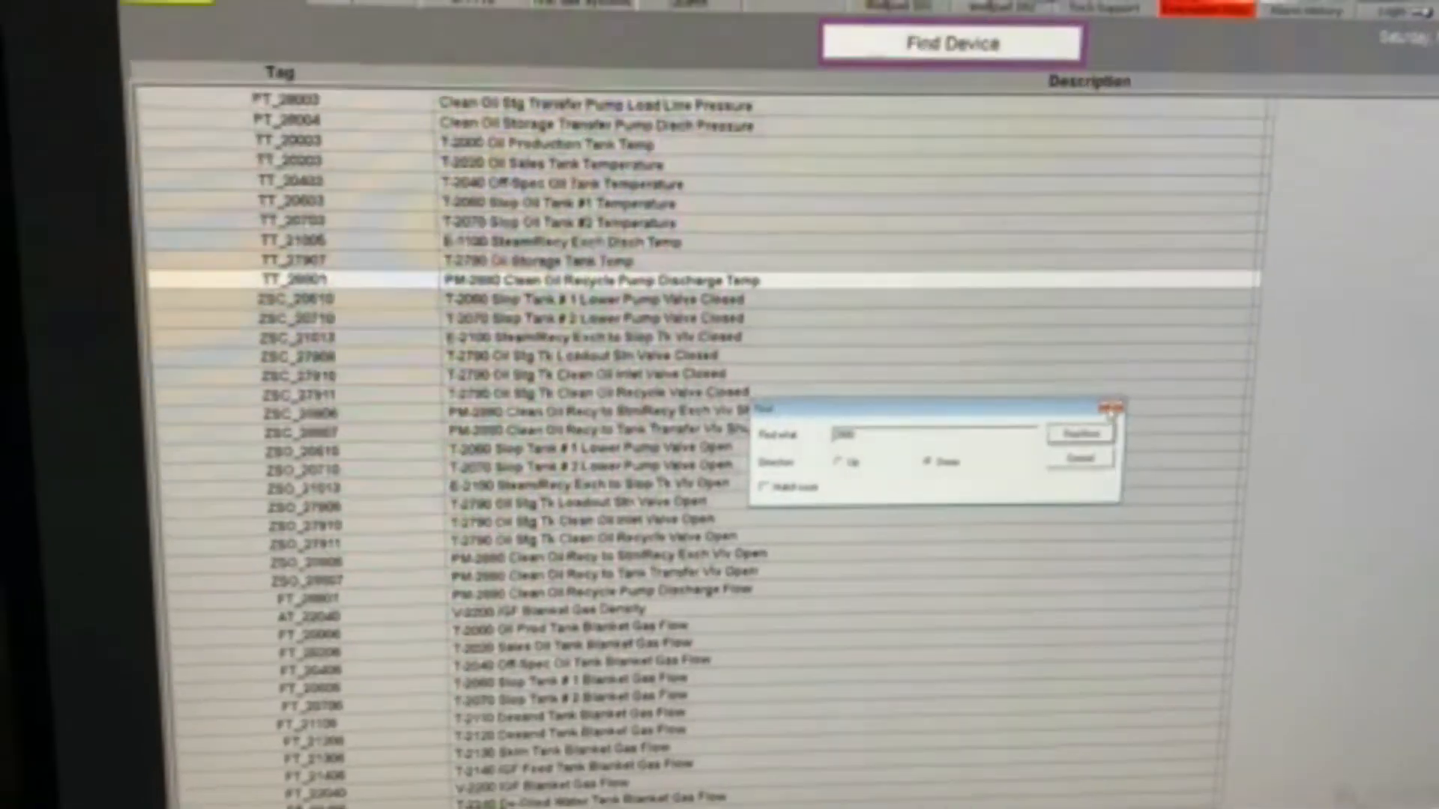
pyautogui.click(1104, 403)
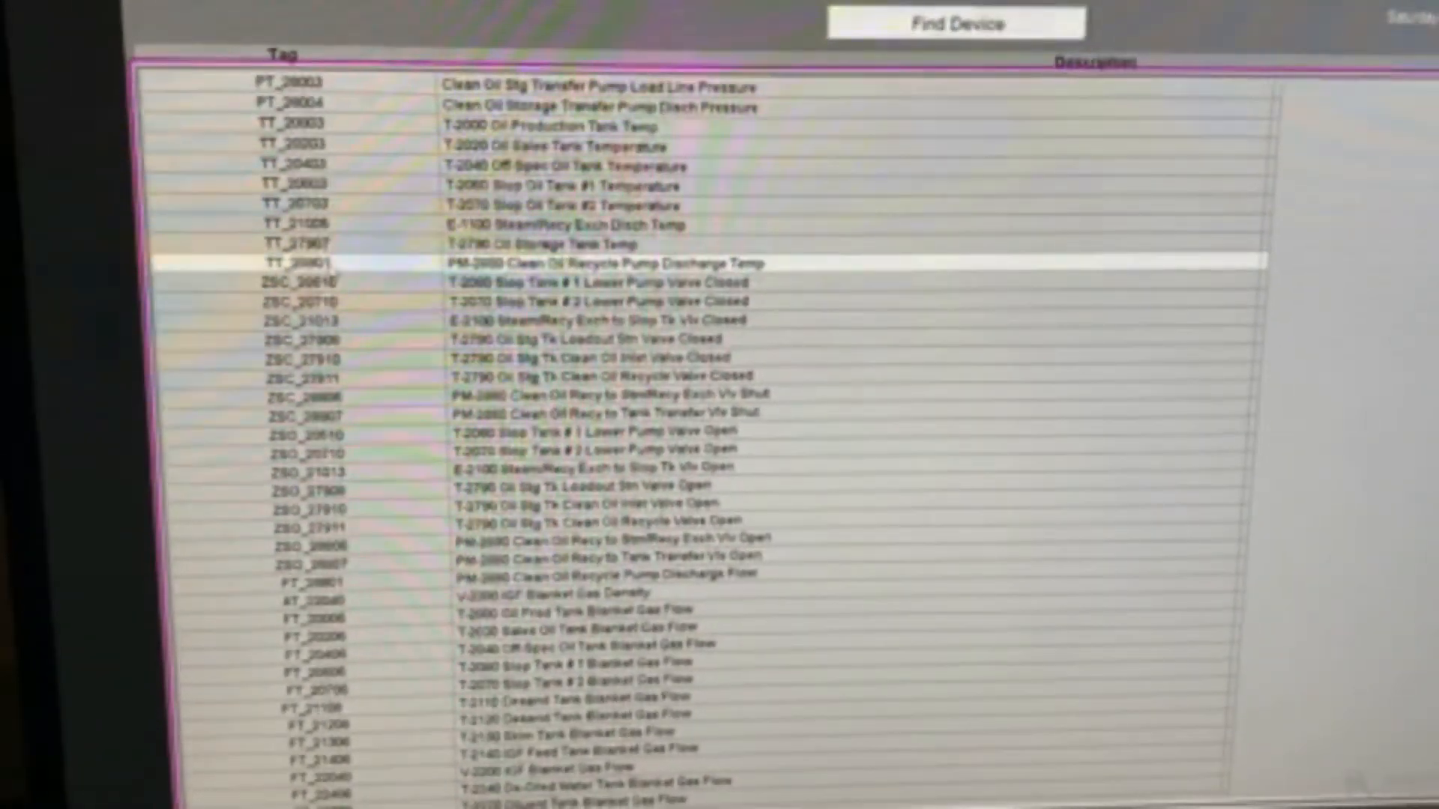
pyautogui.doubleClick(420, 265)
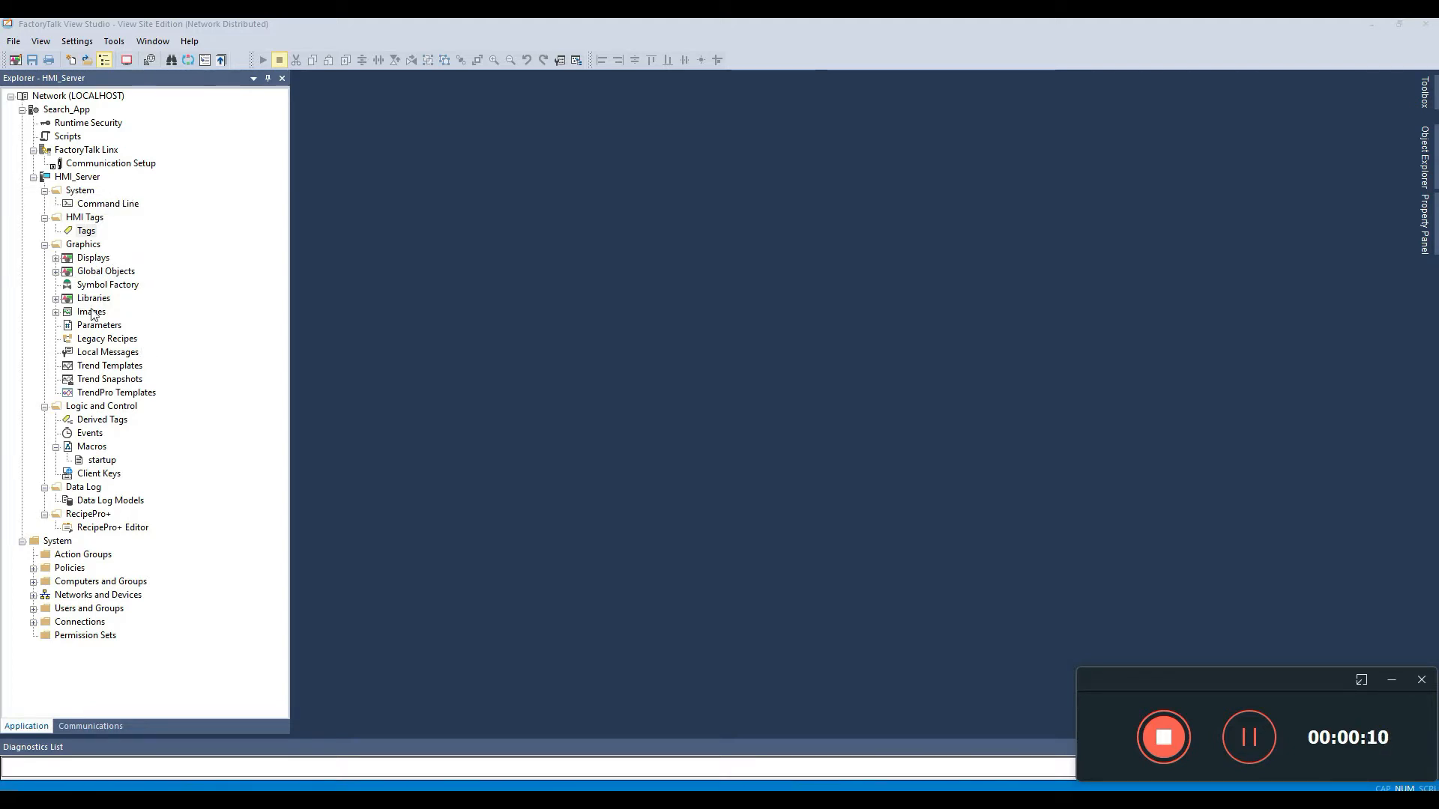
# - Create a new display in the HMI_Server graphics and maximize it in the workspace
pyautogui.rightClick(91, 259)
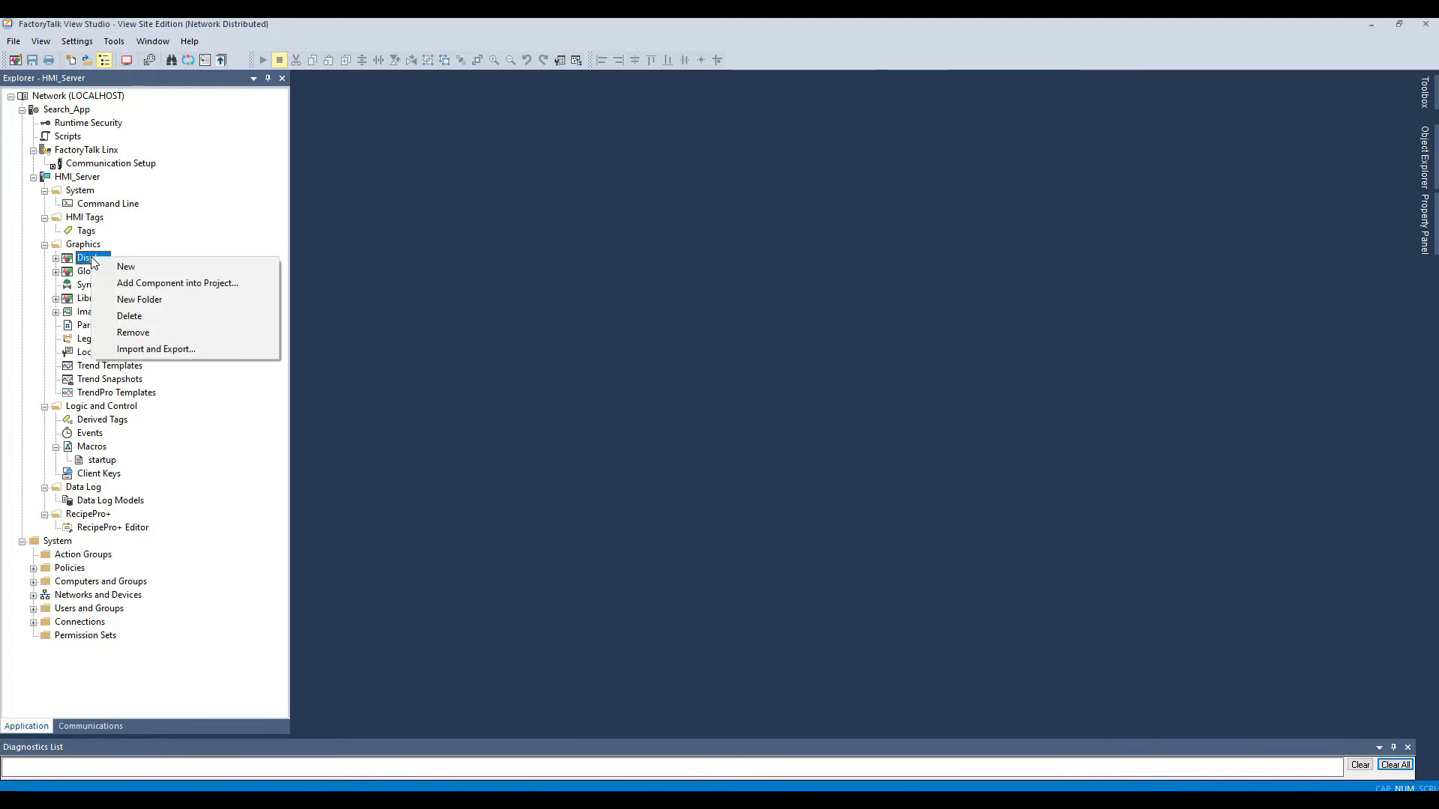
pyautogui.click(138, 271)
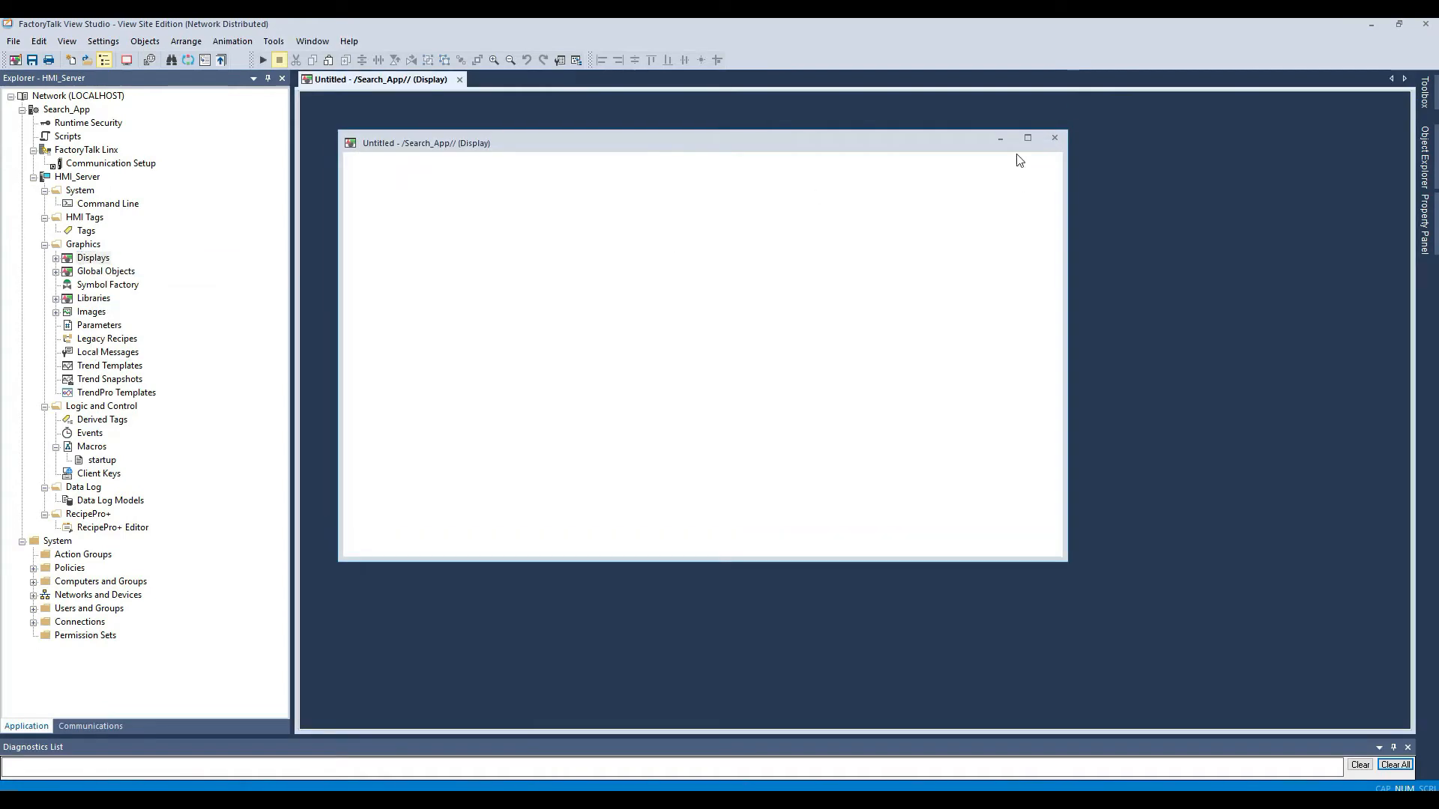
pyautogui.click(1027, 138)
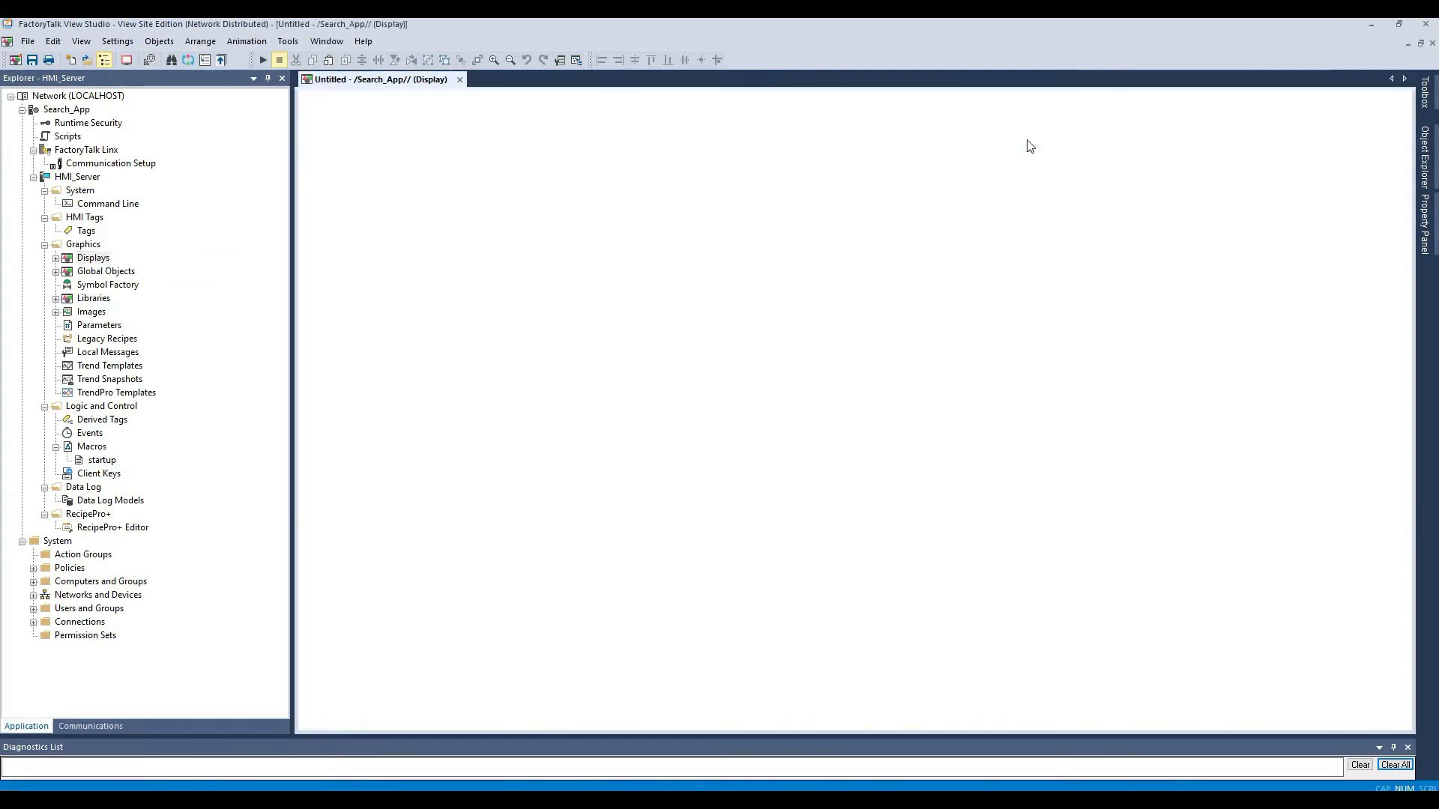
# - Set the new display's background color to light grey in its display settings
pyautogui.rightClick(472, 215)
pyautogui.click(535, 223)
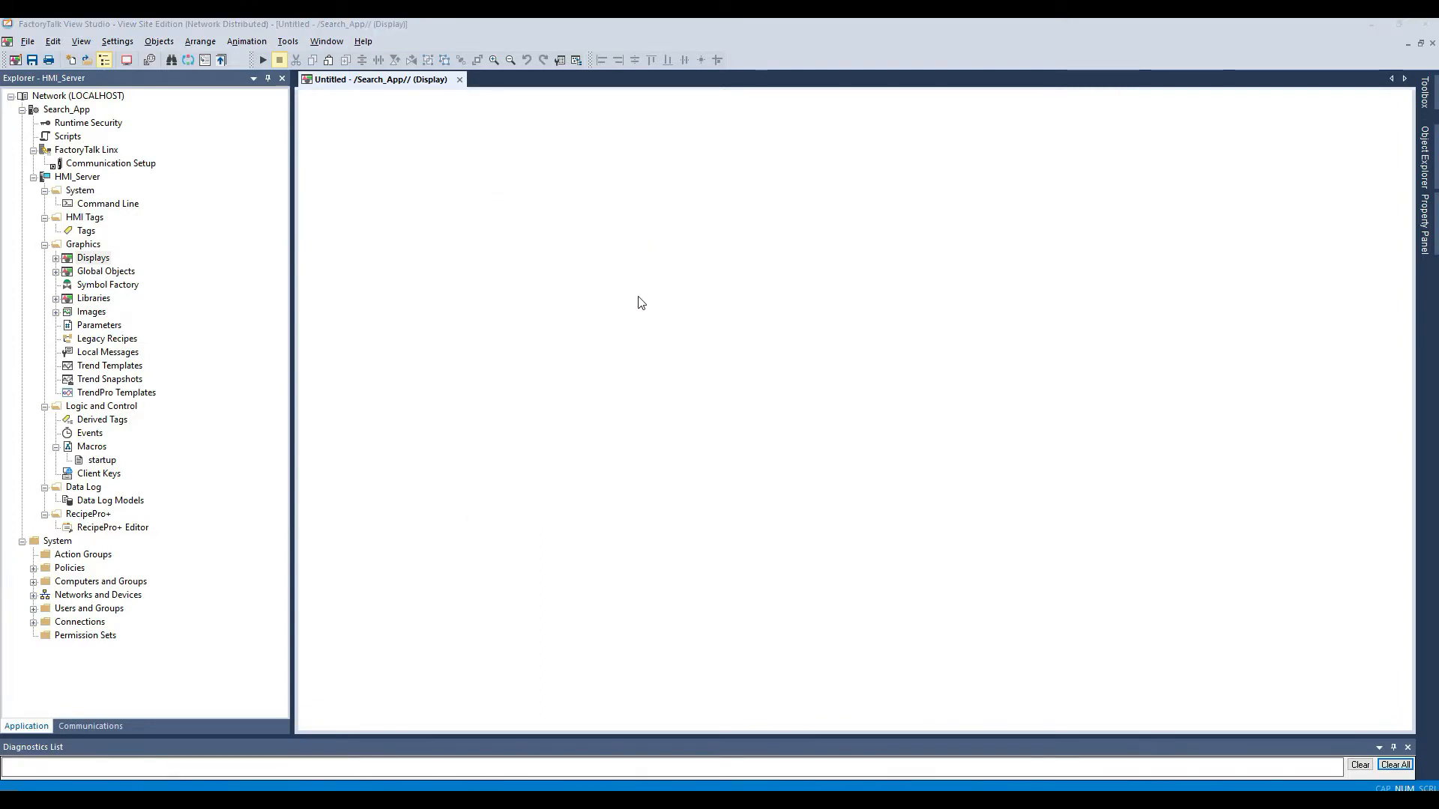
pyautogui.click(813, 481)
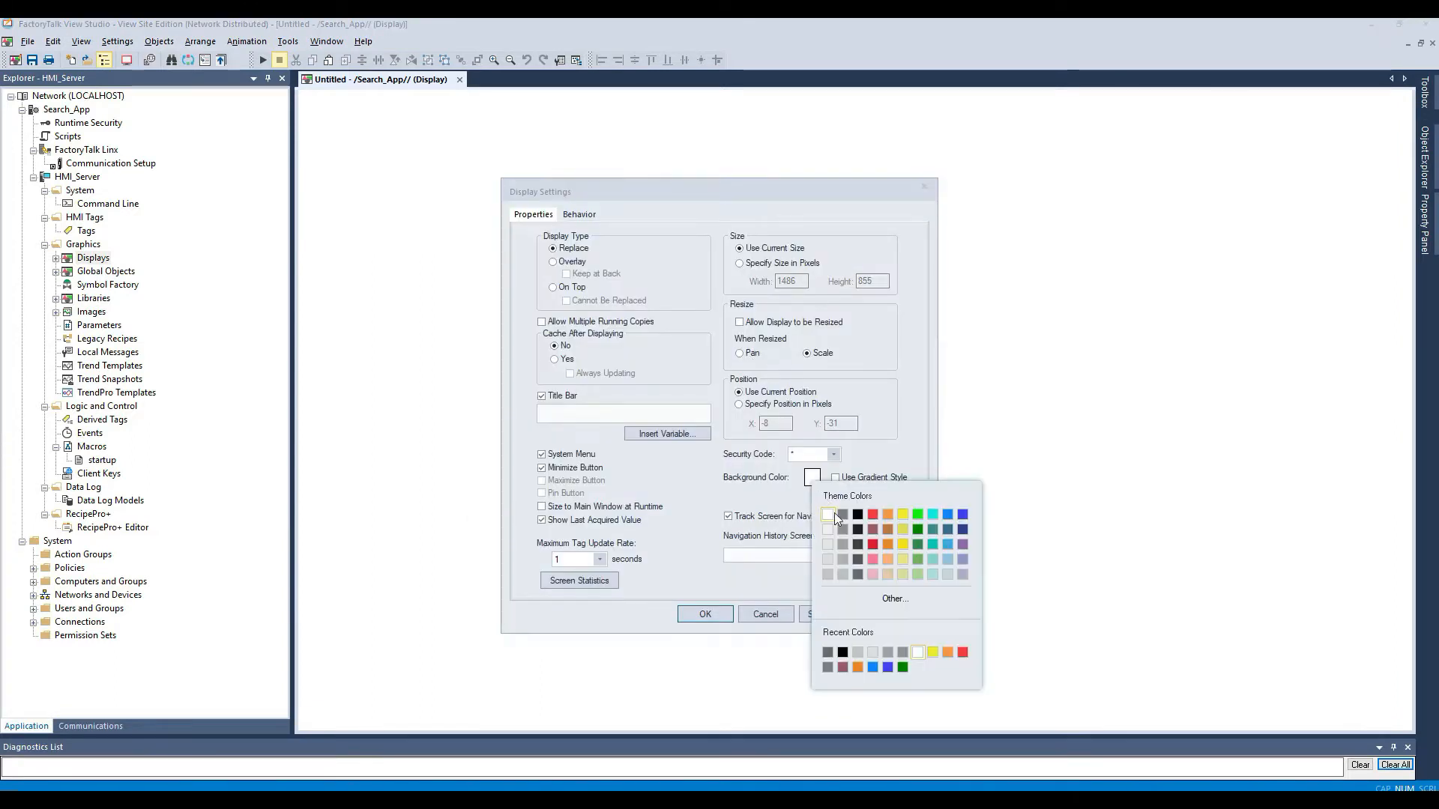
pyautogui.click(843, 574)
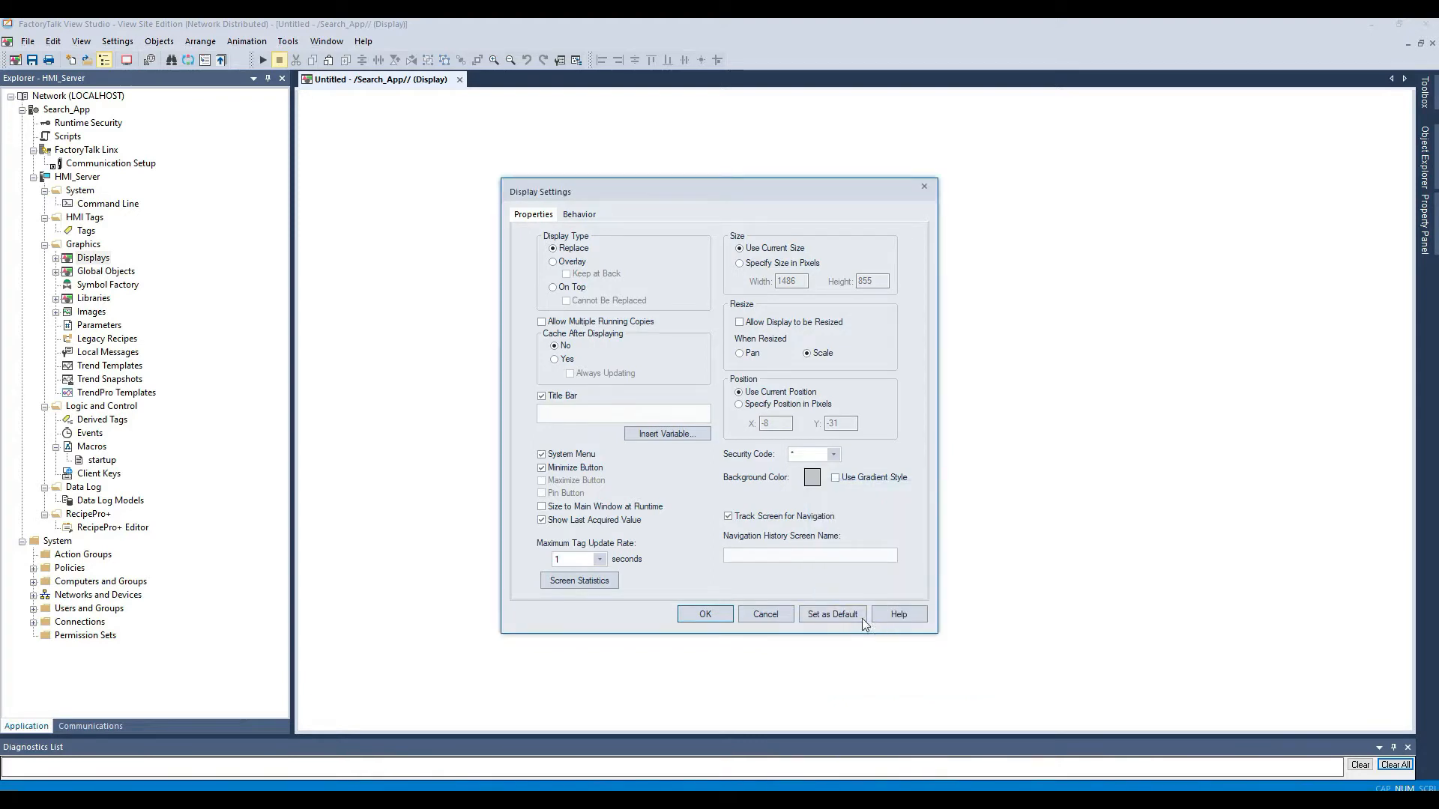
pyautogui.click(710, 620)
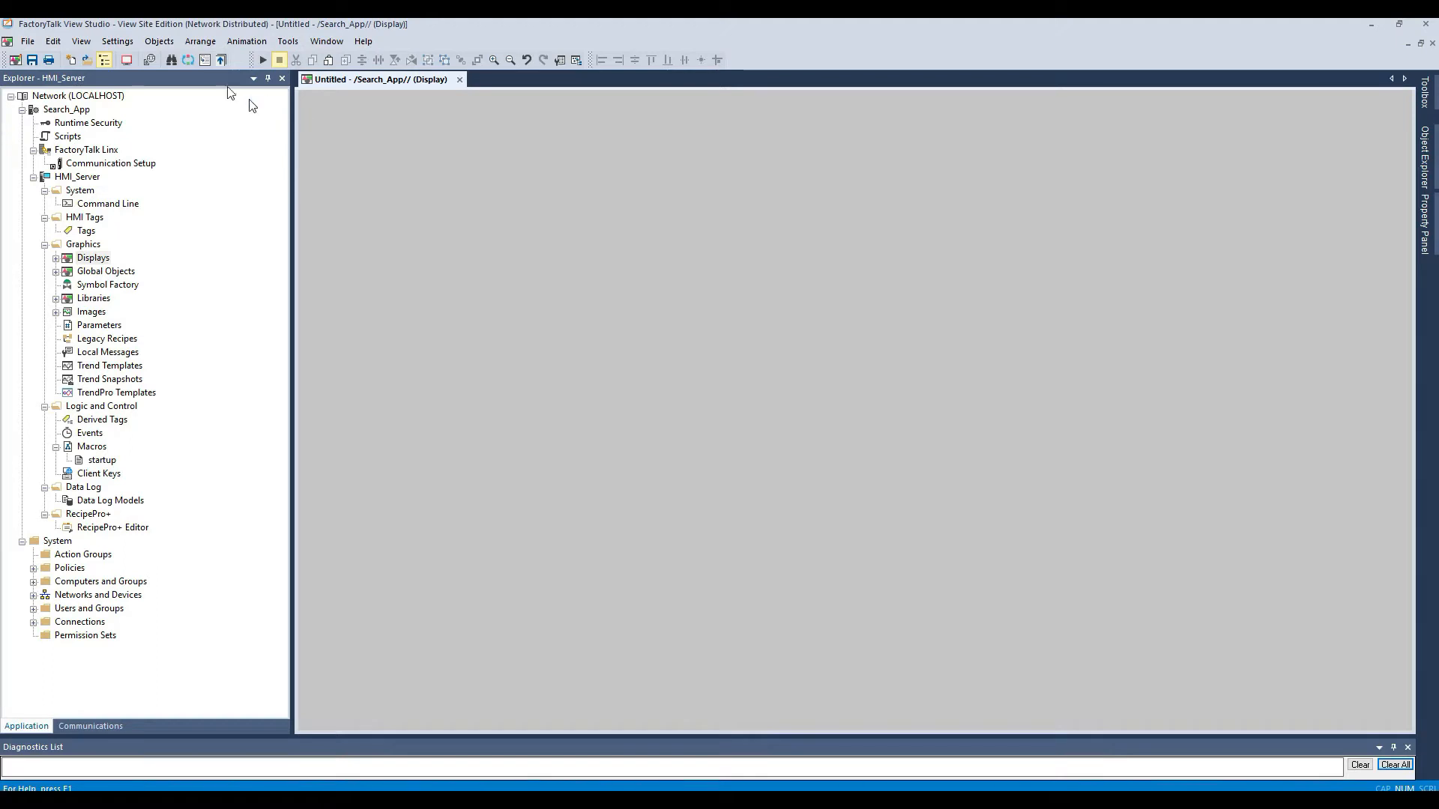
# - Draw an Alarm and Event Summary object across most of the display
pyautogui.click(157, 42)
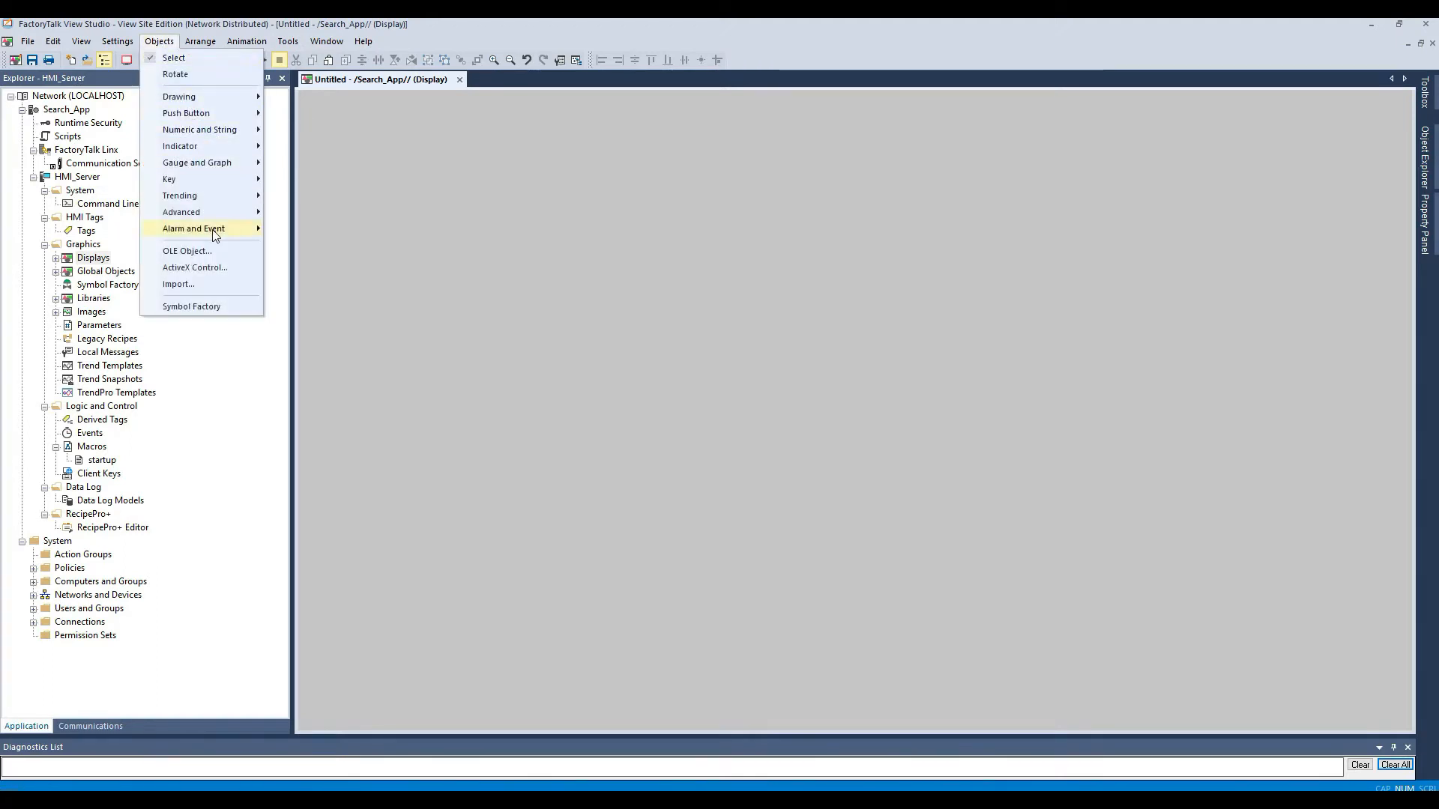
pyautogui.moveTo(216, 229)
pyautogui.click(332, 249)
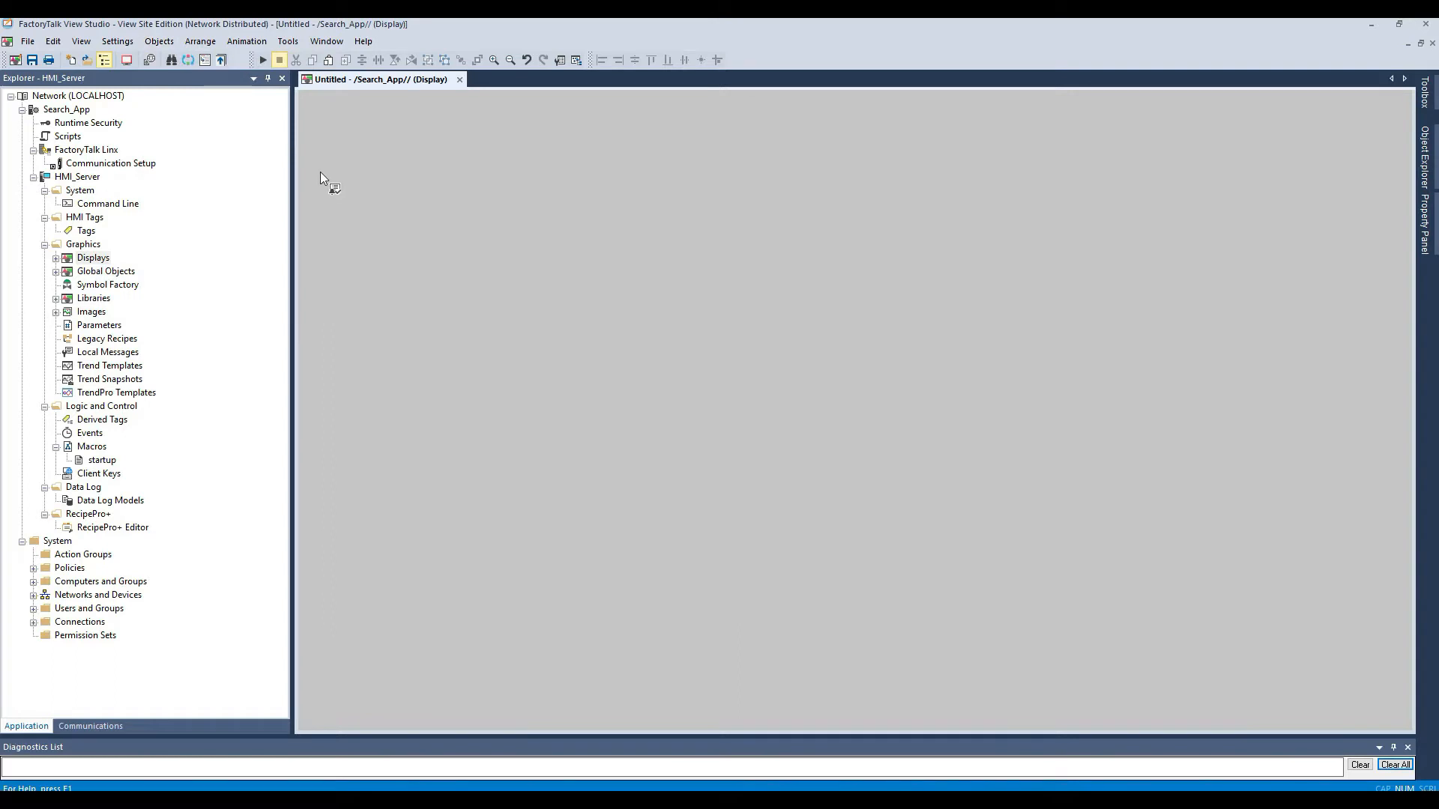
pyautogui.moveTo(1349, 560); pyautogui.dragTo(1388, 613)
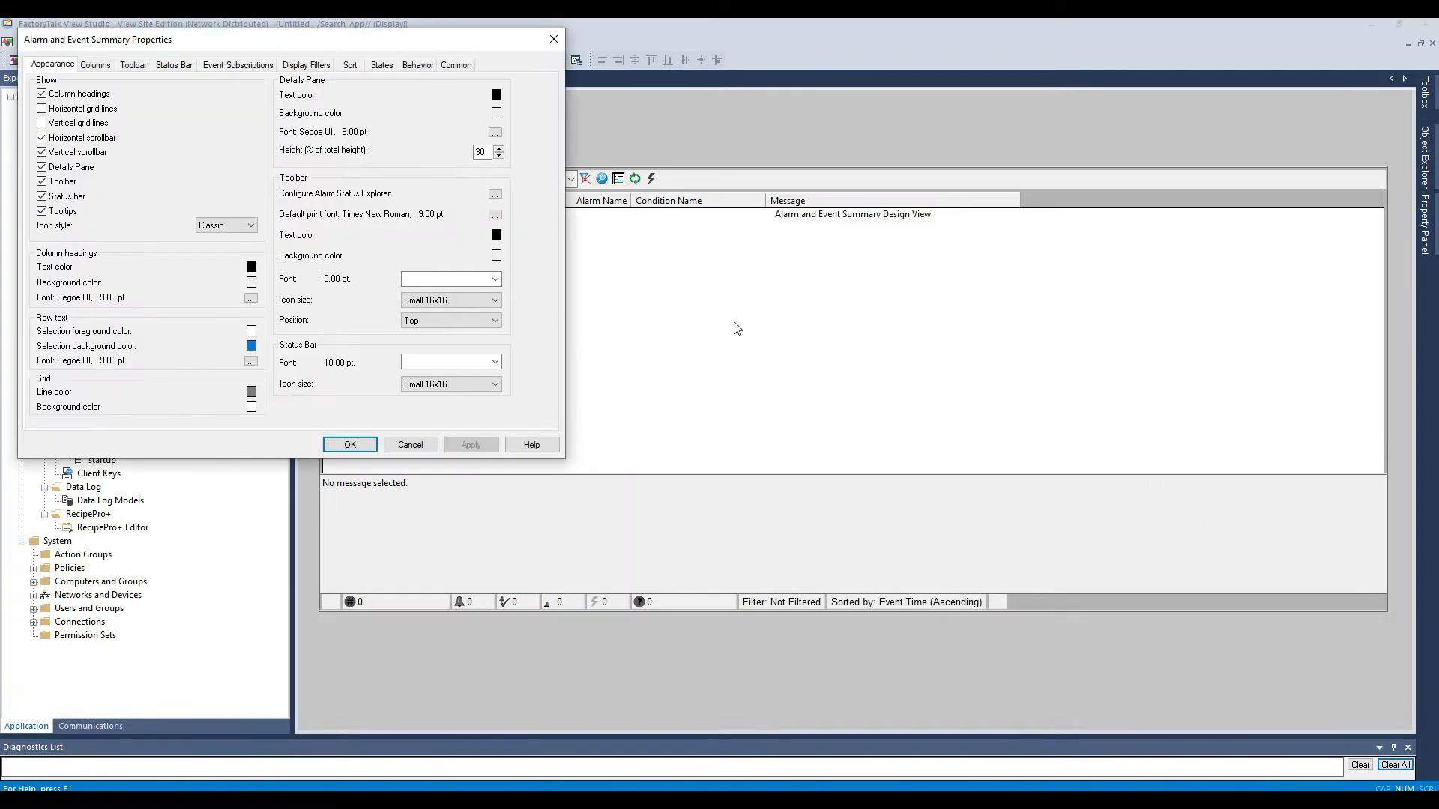
# - Hide the summary's toolbar, details pane, status bar and tooltips, show horizontal and vertical grid lines, and apply
pyautogui.moveTo(347, 41); pyautogui.dragTo(791, 259)
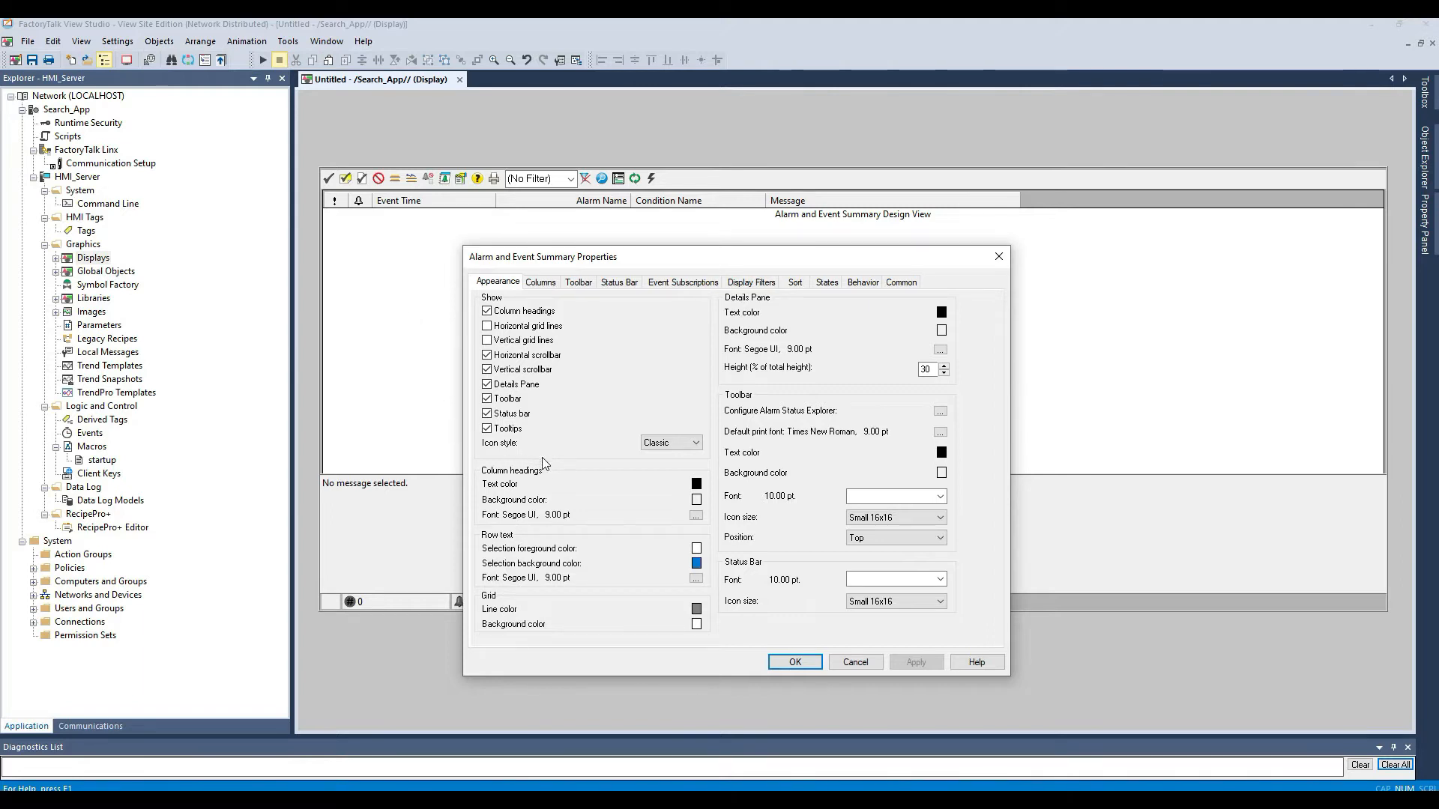
pyautogui.click(488, 399)
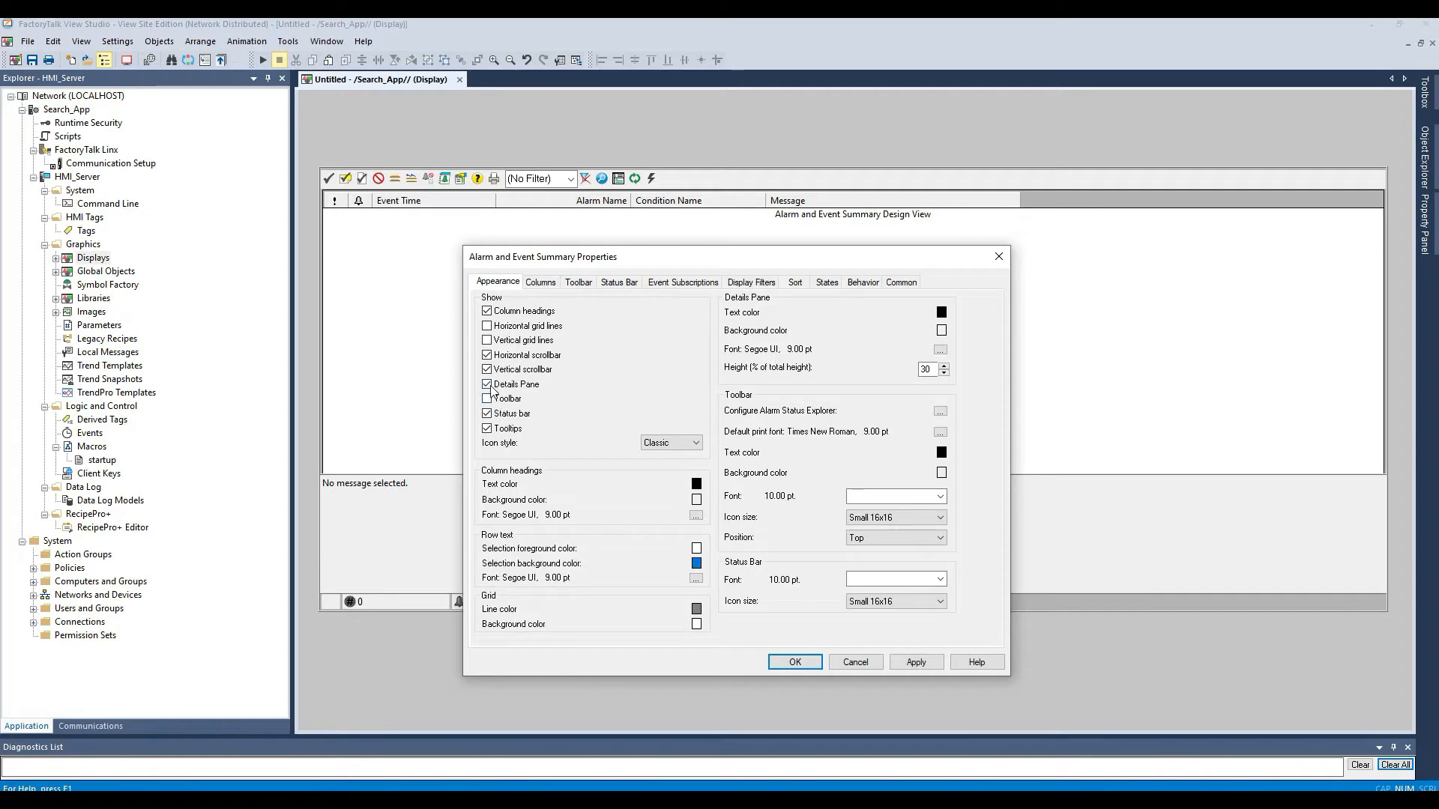
pyautogui.click(491, 386)
pyautogui.click(488, 341)
pyautogui.click(487, 326)
pyautogui.click(487, 414)
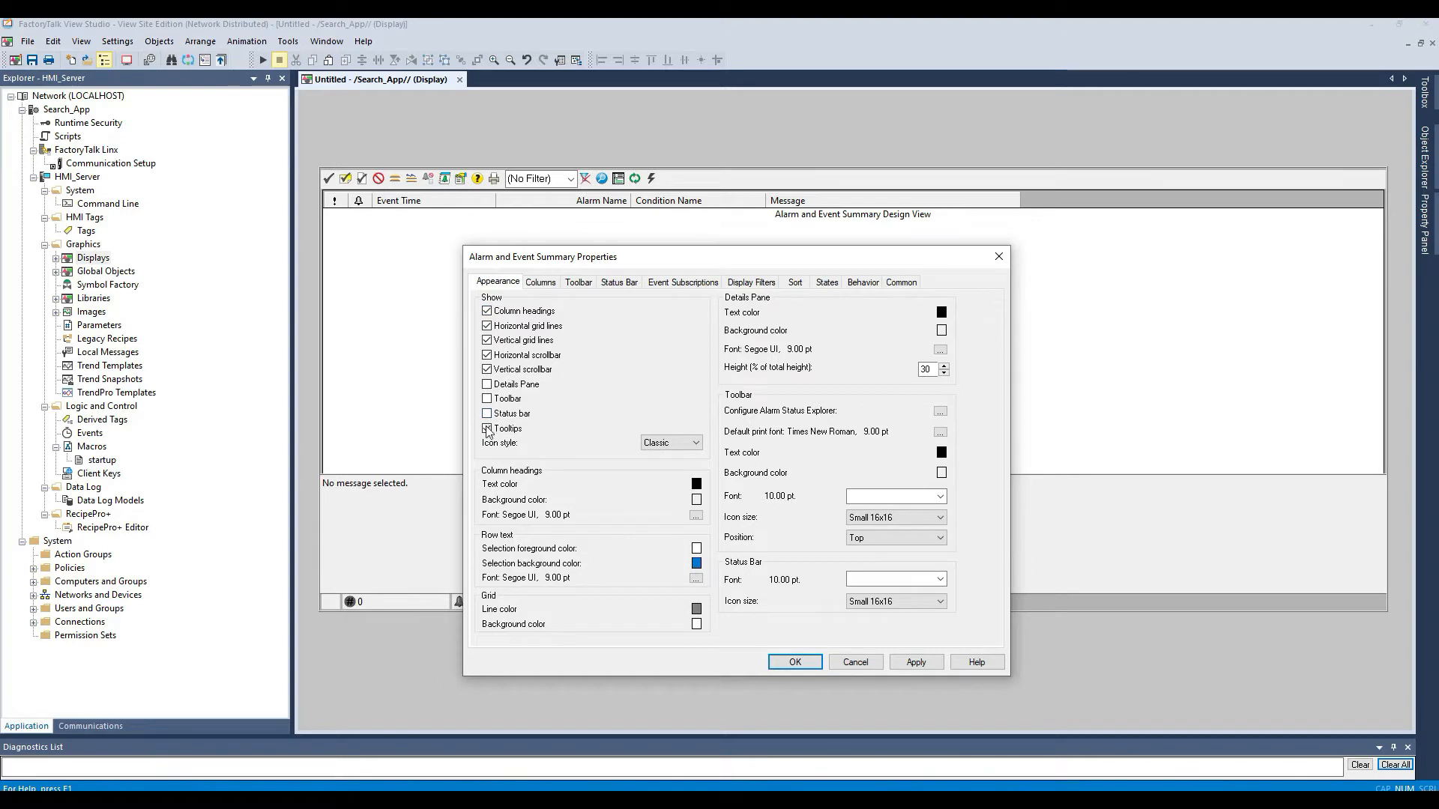
pyautogui.click(487, 428)
pyautogui.click(916, 662)
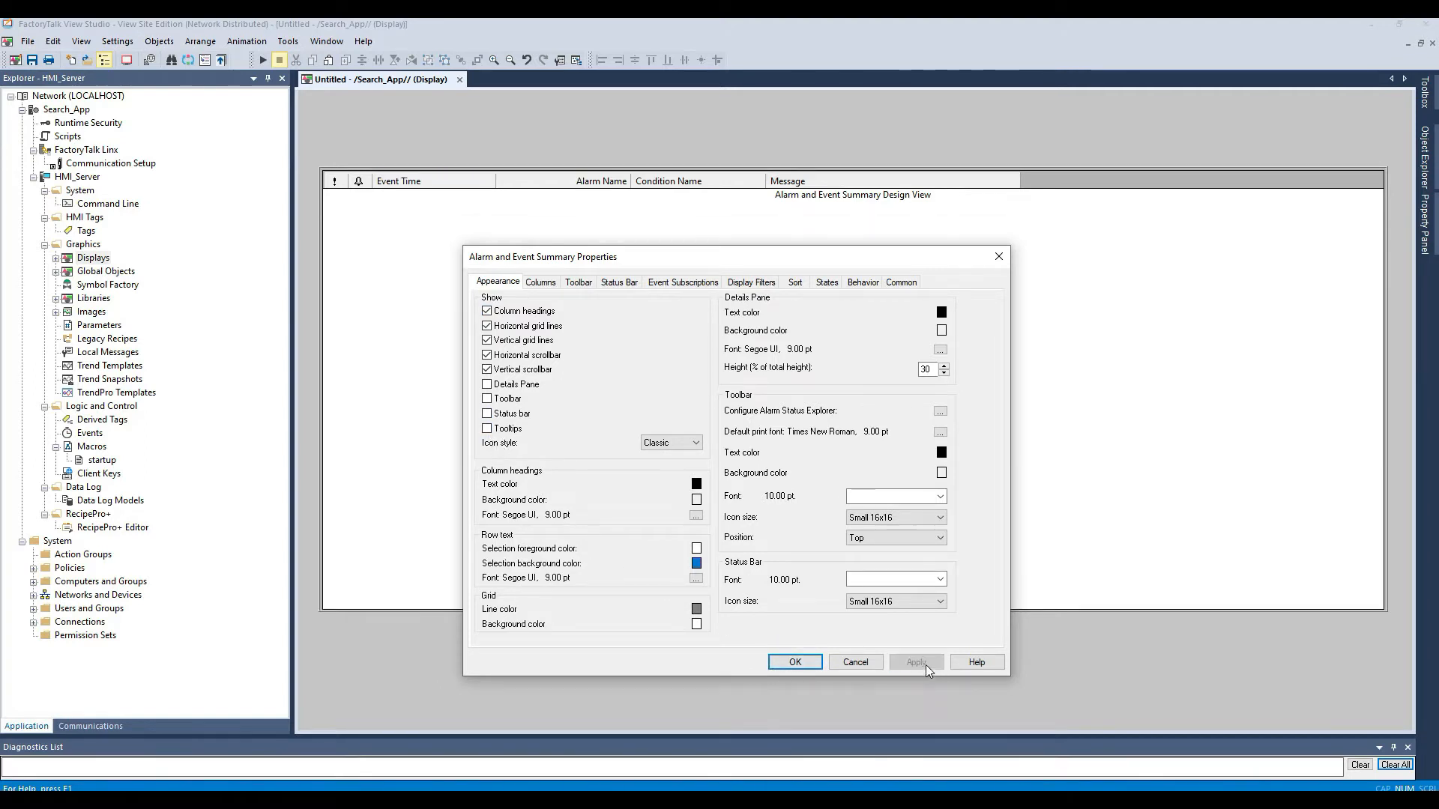
# - Hide the column headings of the Alarm and Event Summary and apply the change
pyautogui.click(486, 323)
pyautogui.click(487, 311)
pyautogui.click(922, 663)
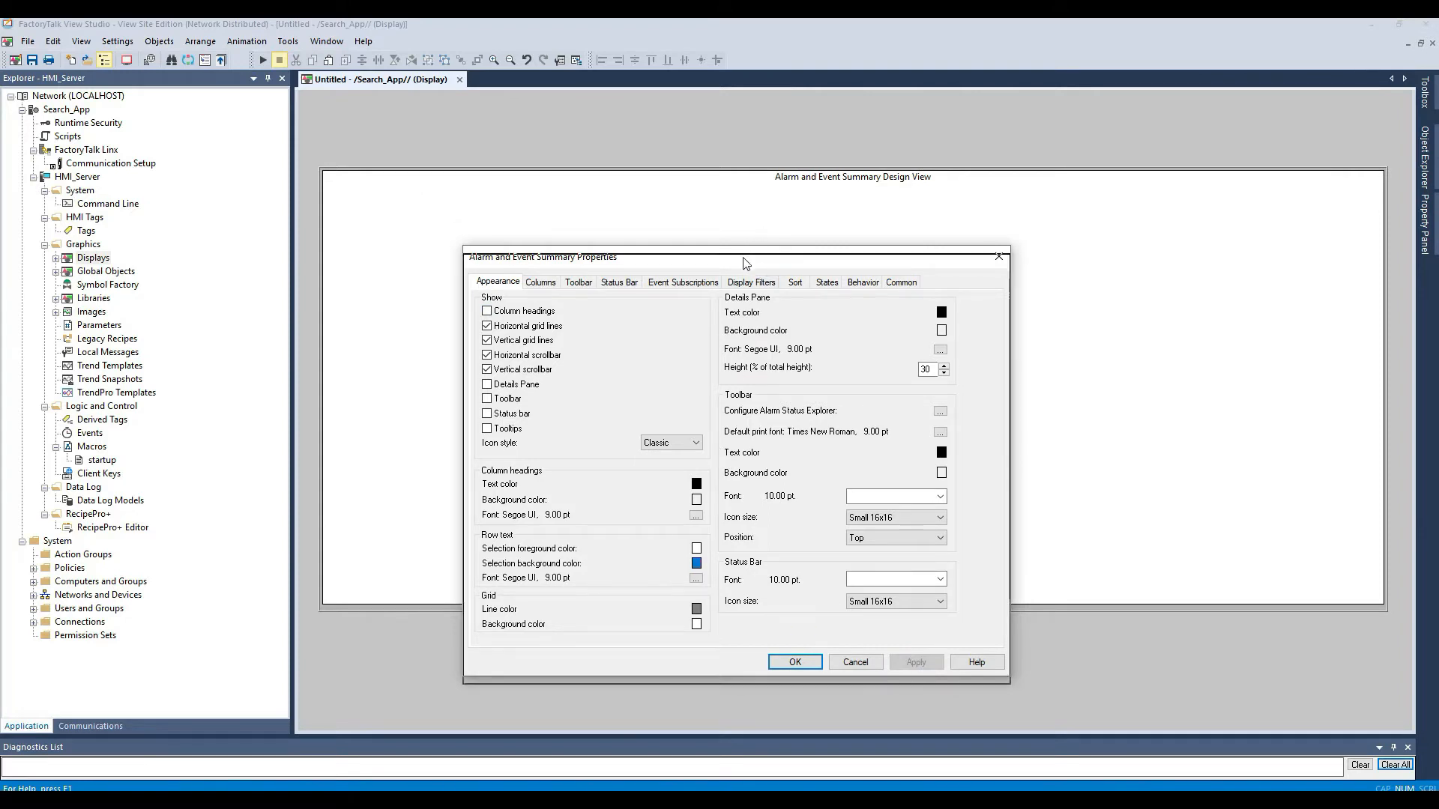
# - Set the row text selection background color to red
pyautogui.moveTo(746, 255); pyautogui.dragTo(745, 264)
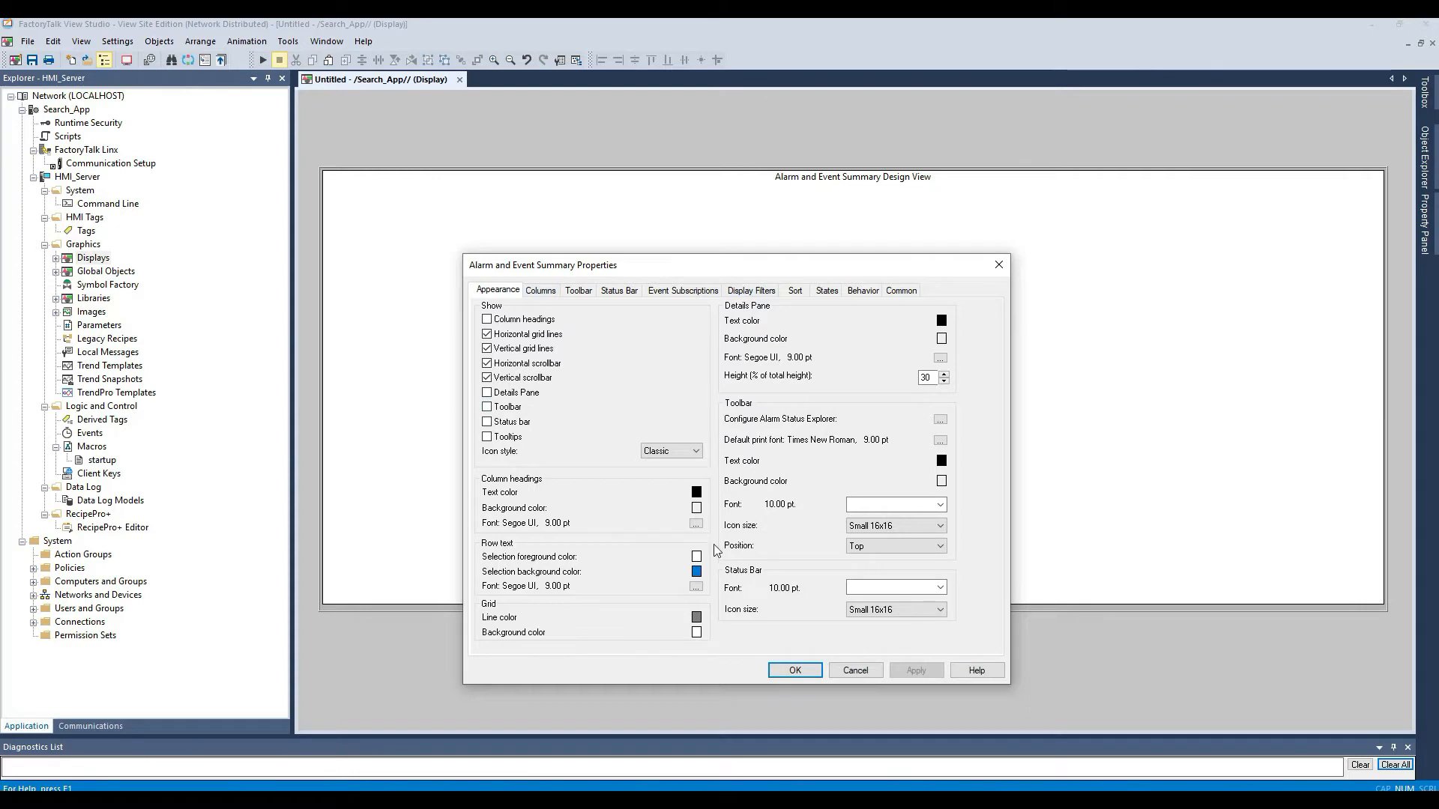
pyautogui.click(696, 572)
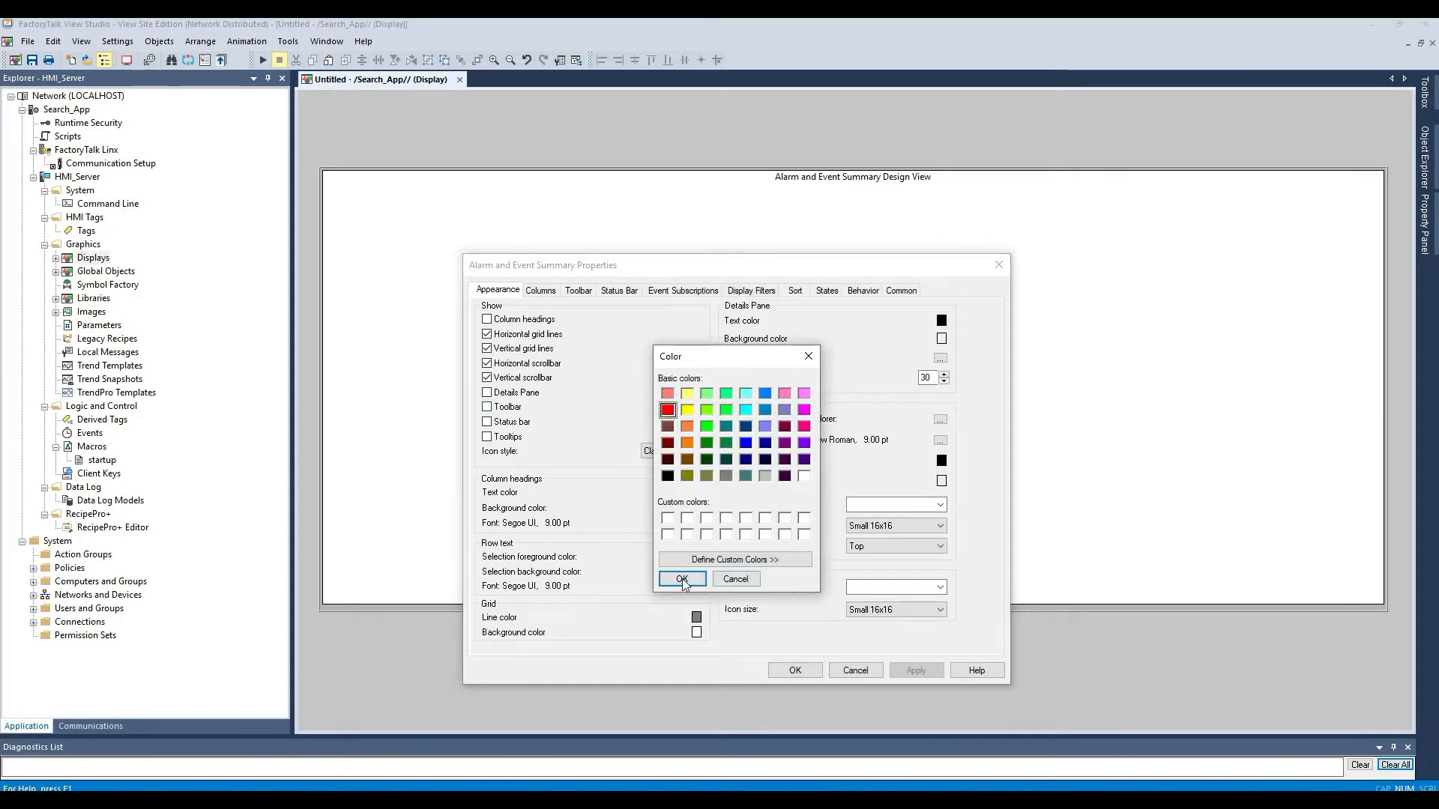
pyautogui.click(682, 578)
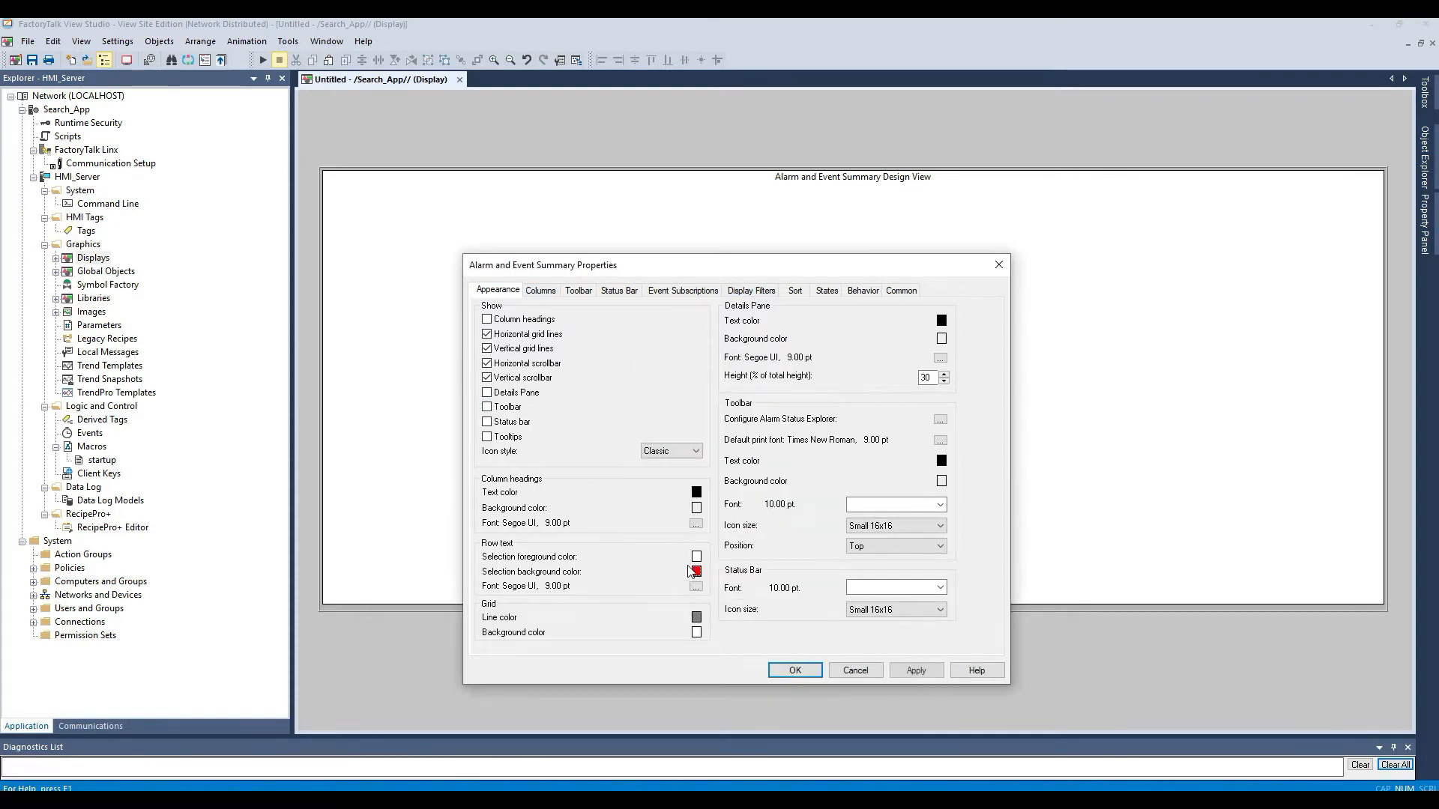
# - Set the summary's grid background color to light grey, accept grey as the grid line color, and apply
pyautogui.click(696, 633)
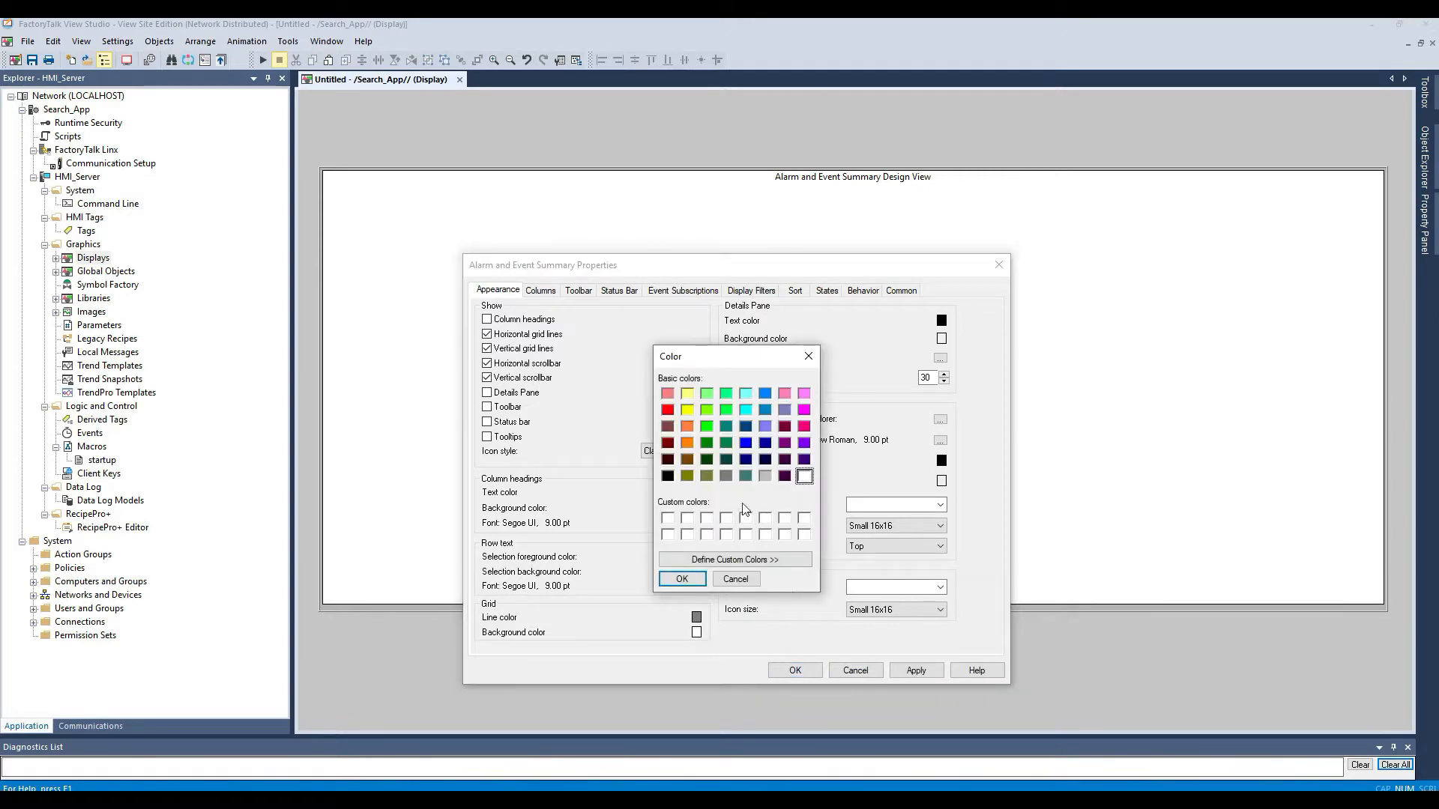
pyautogui.click(765, 476)
pyautogui.click(695, 582)
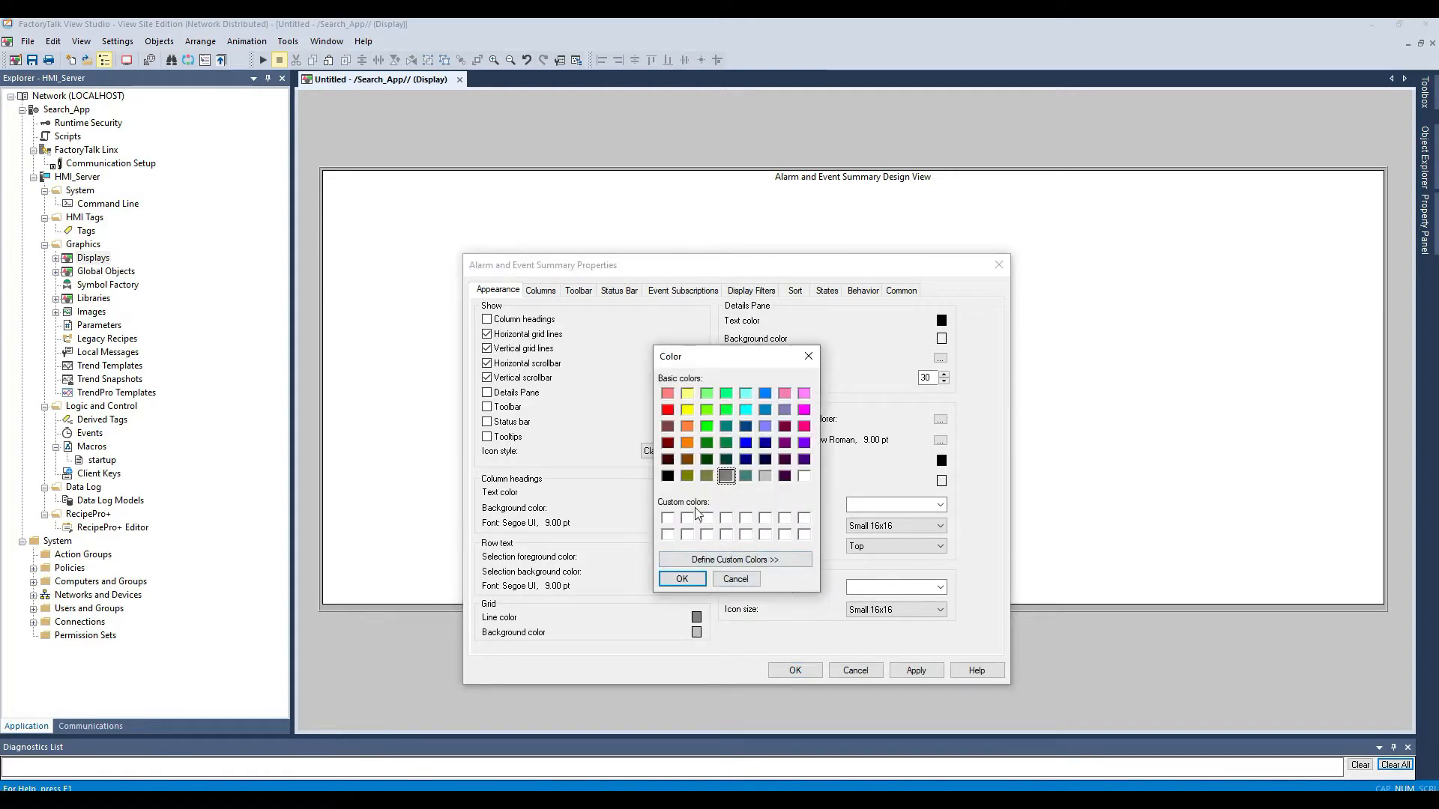
pyautogui.click(682, 578)
pyautogui.click(903, 672)
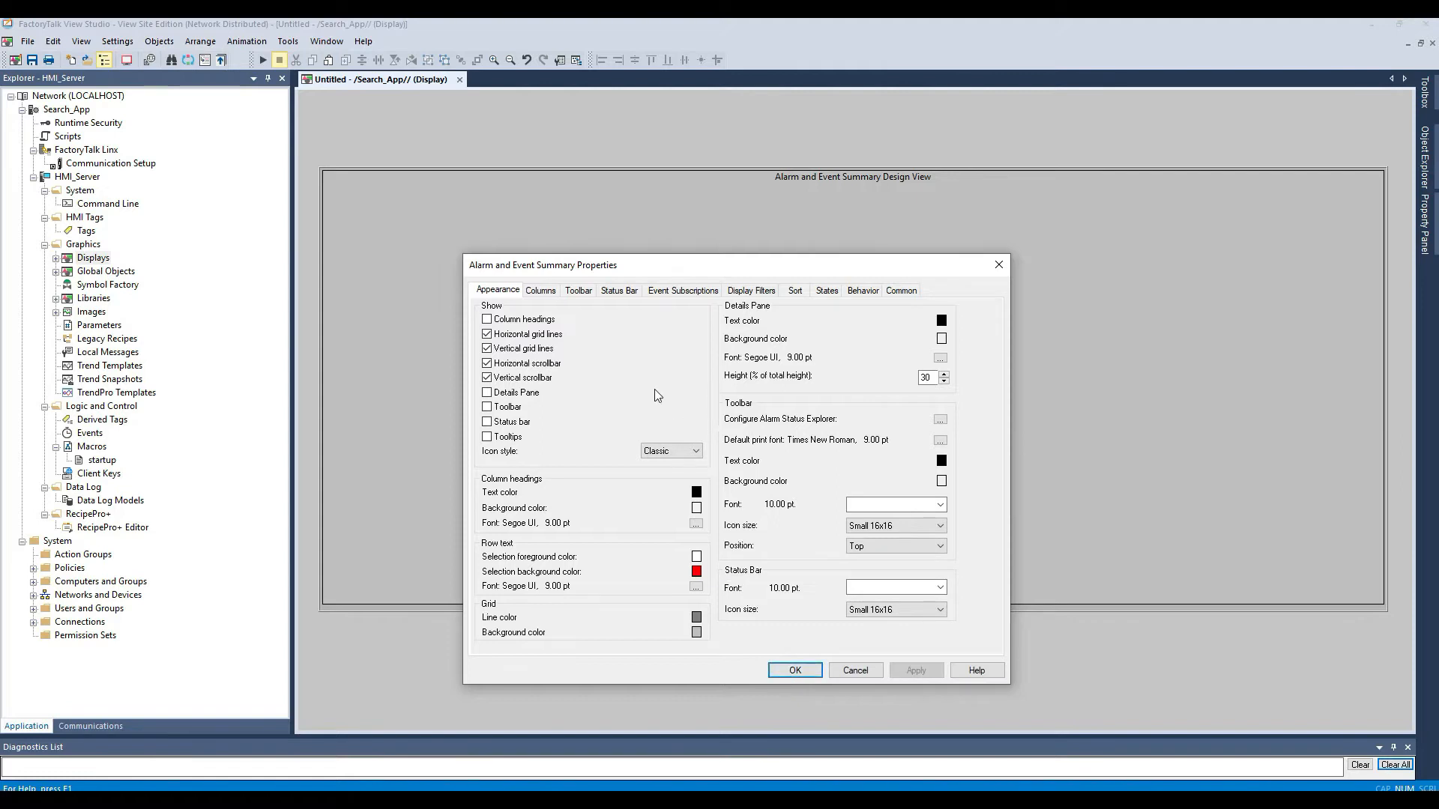
# - Set the state background color to light grey for In Alarm Unacknowledged at Urgent and Medium priority
pyautogui.click(827, 292)
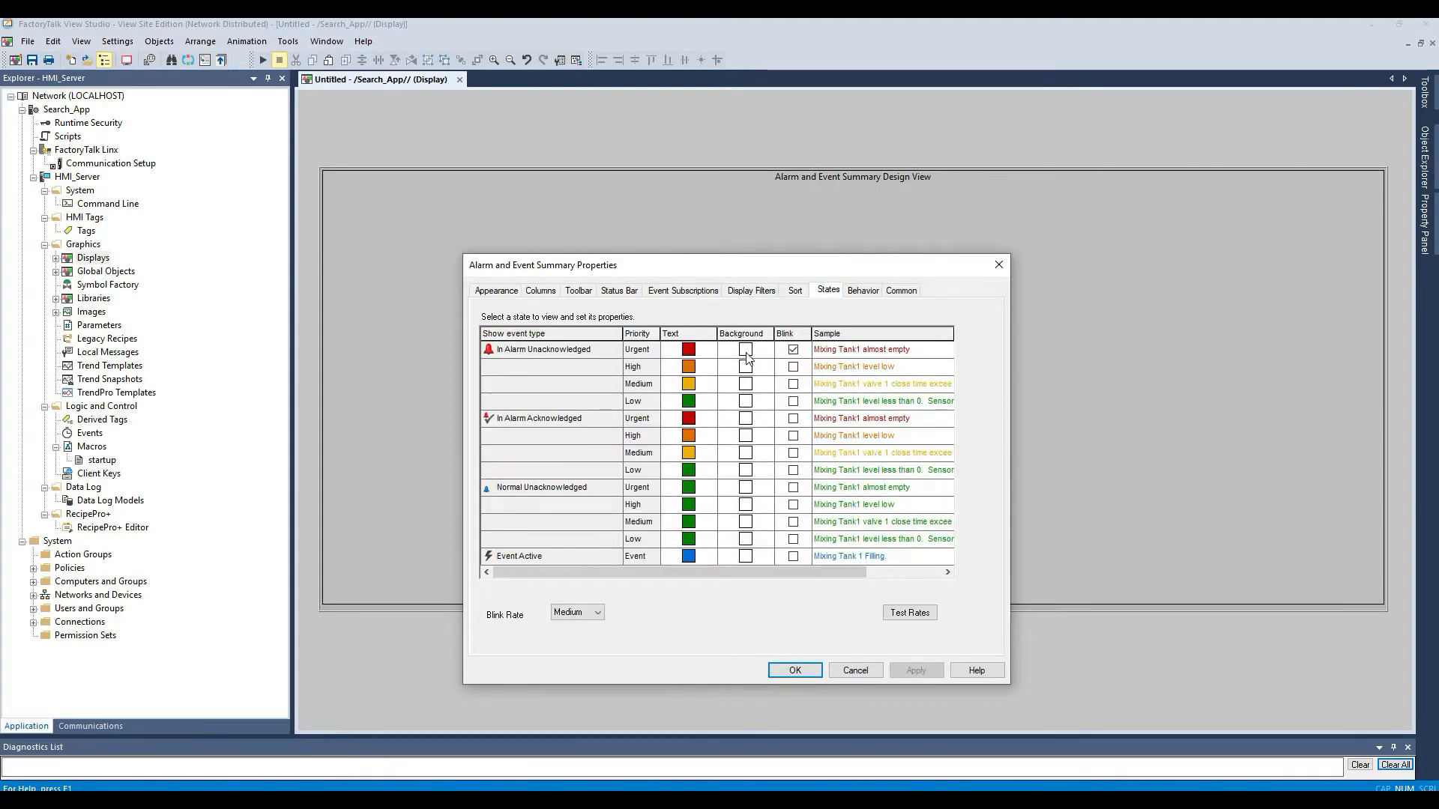
pyautogui.click(747, 355)
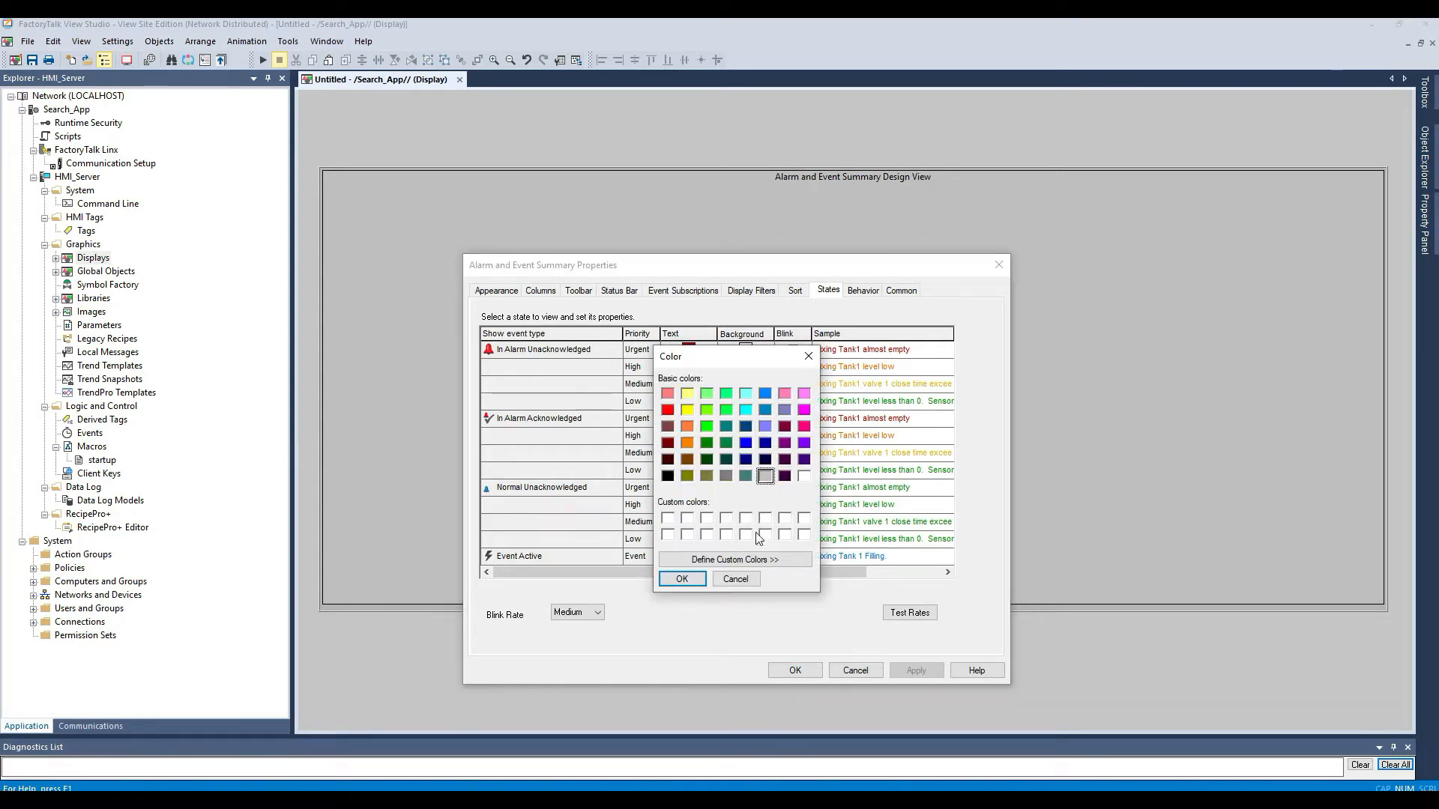
pyautogui.click(693, 581)
pyautogui.click(747, 384)
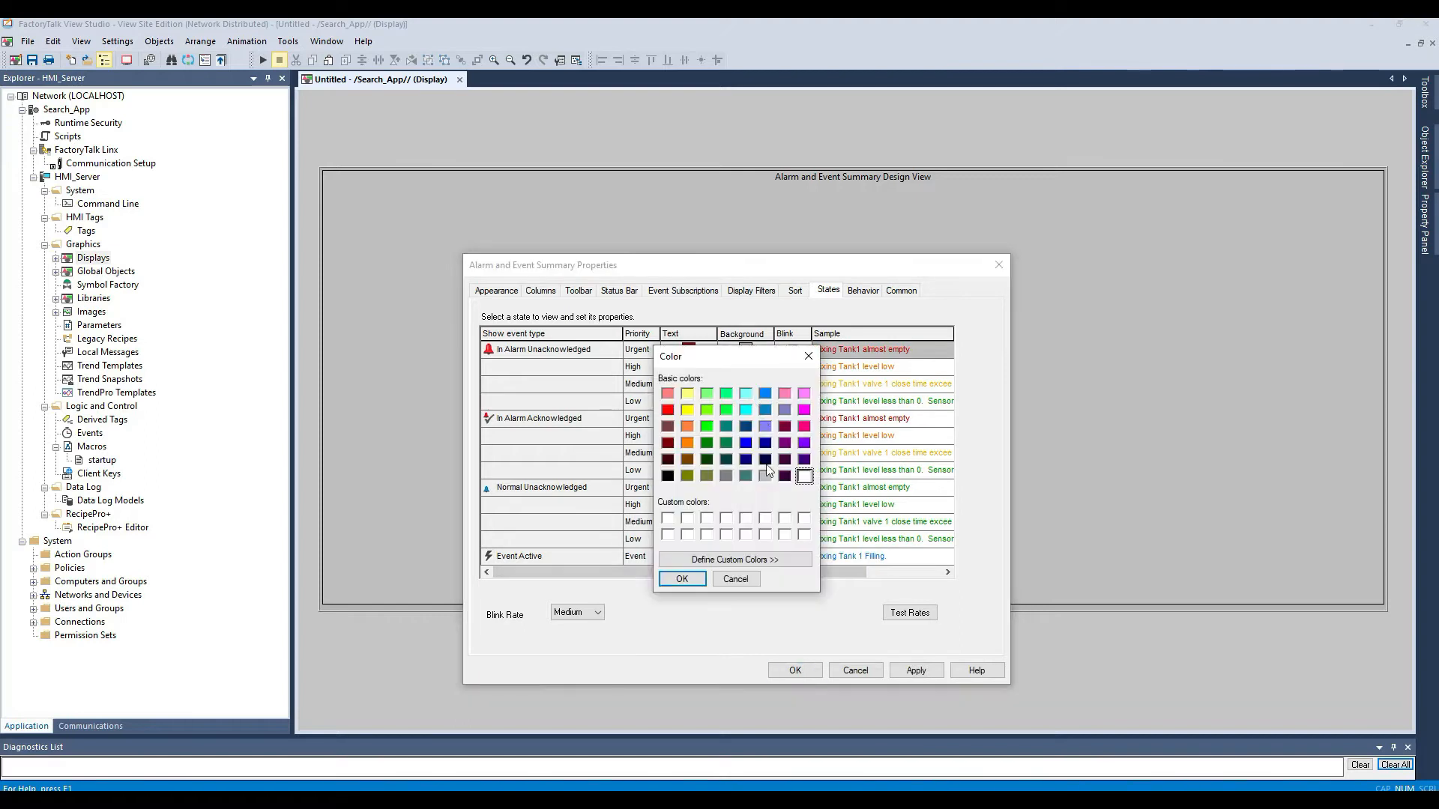
pyautogui.click(763, 476)
pyautogui.click(682, 579)
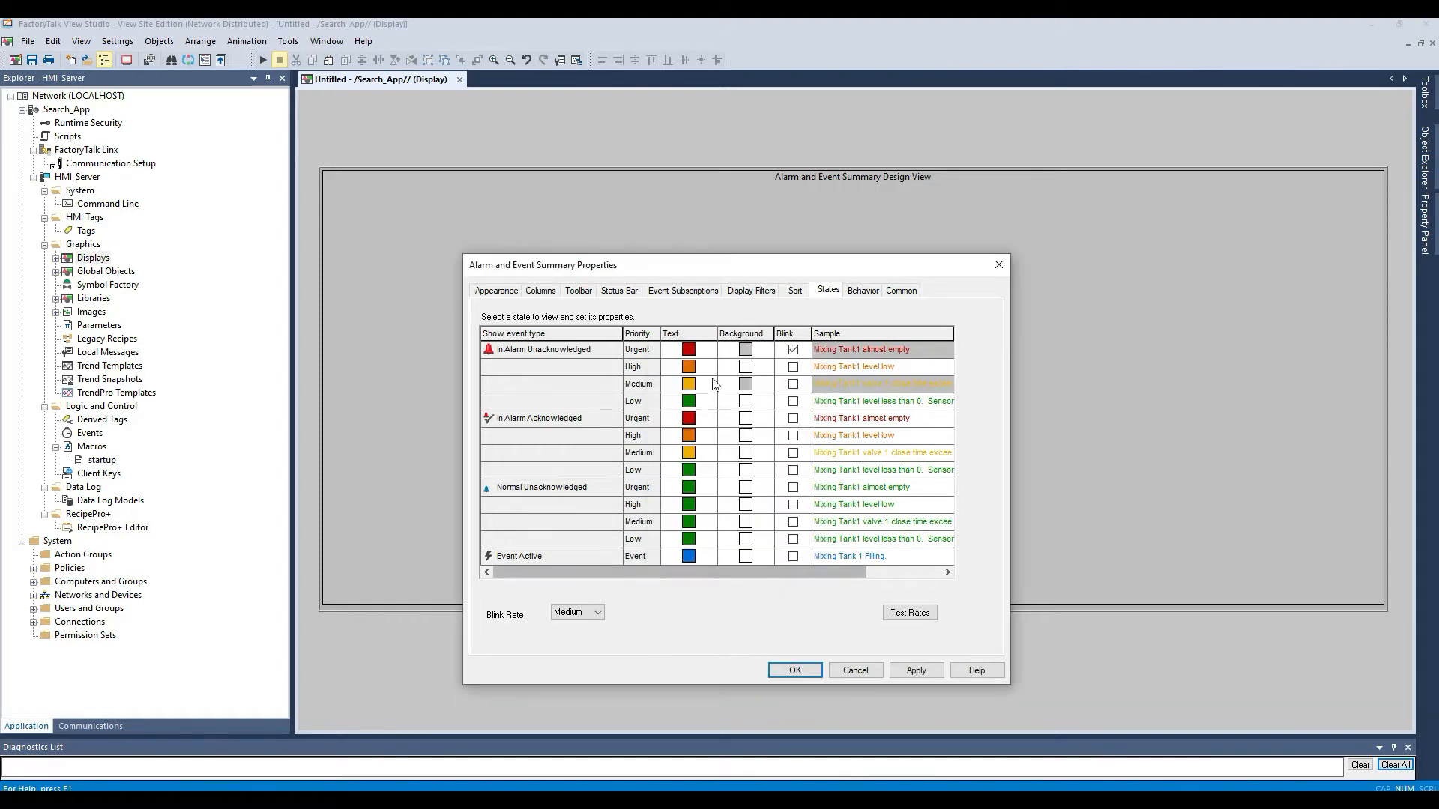
# - Set the Urgent text color to black for both In Alarm Unacknowledged and In Alarm Acknowledged
pyautogui.click(694, 352)
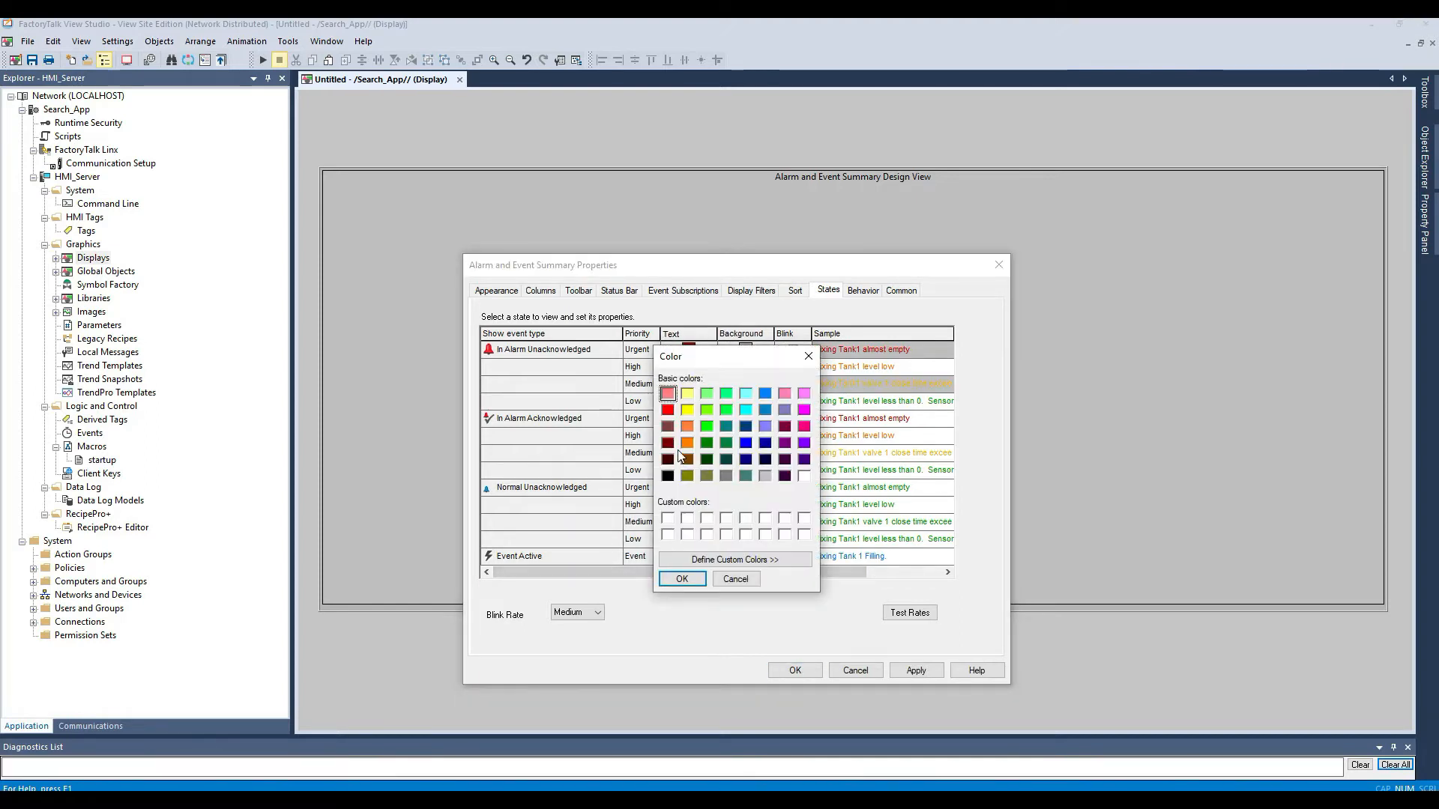
pyautogui.click(668, 476)
pyautogui.click(684, 582)
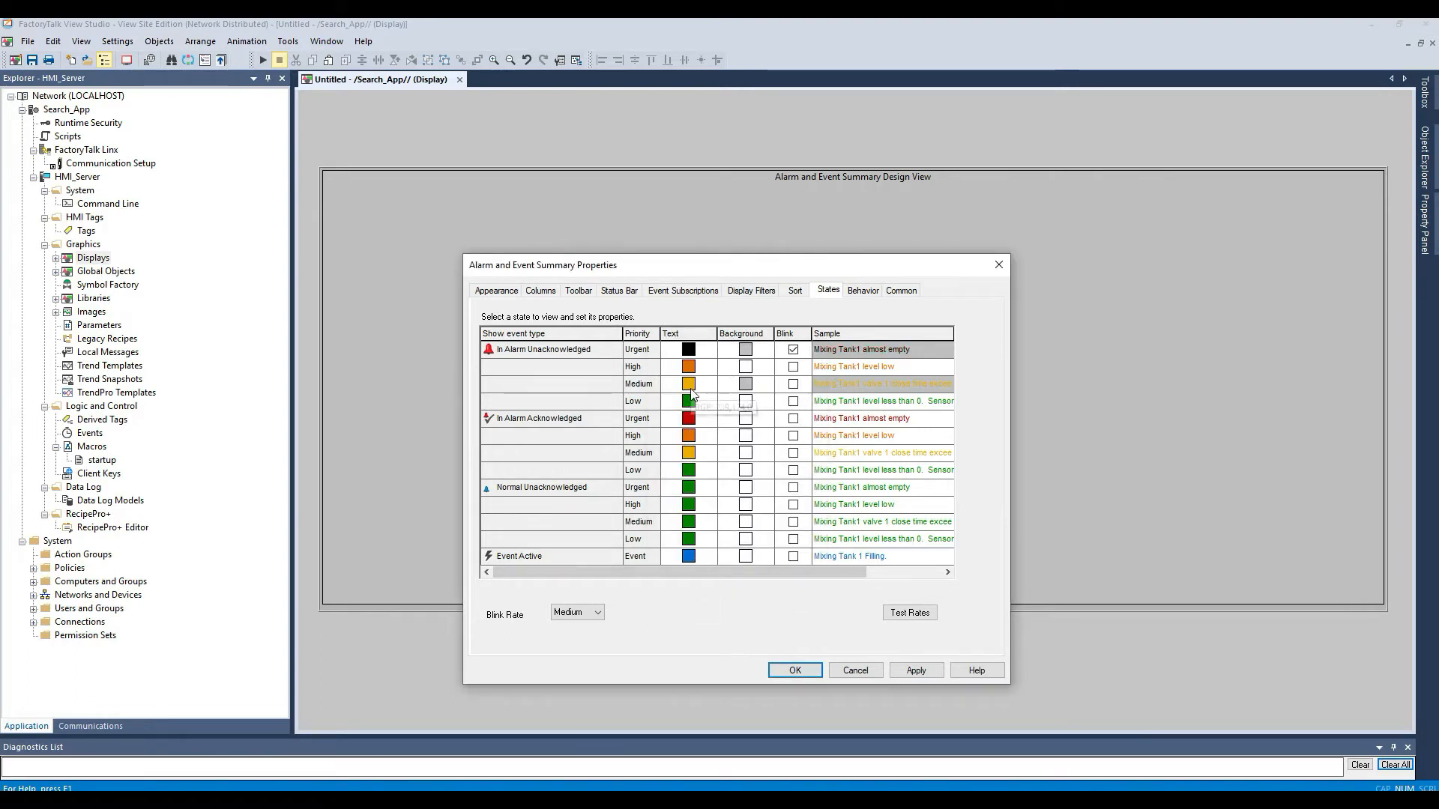
pyautogui.click(691, 421)
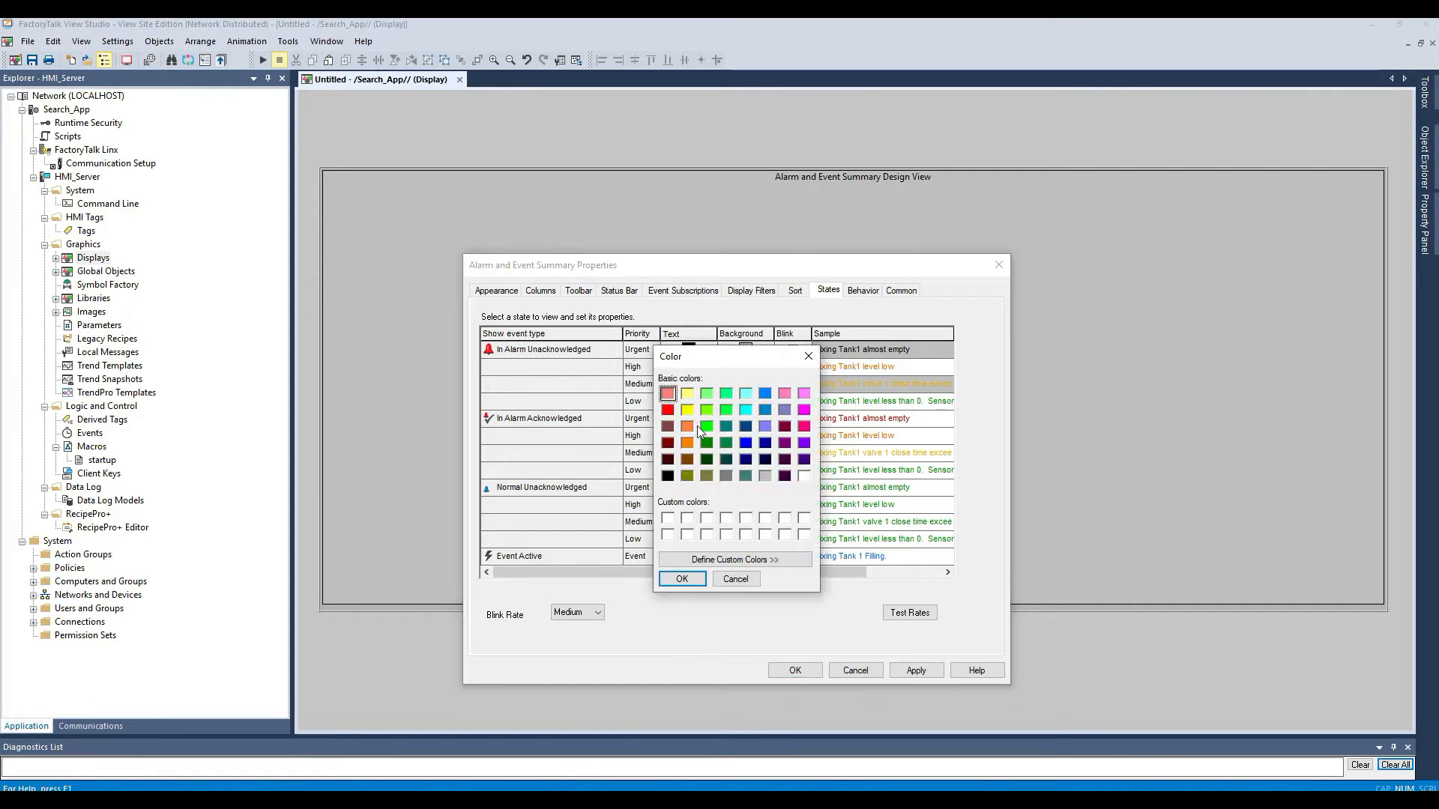
pyautogui.click(667, 476)
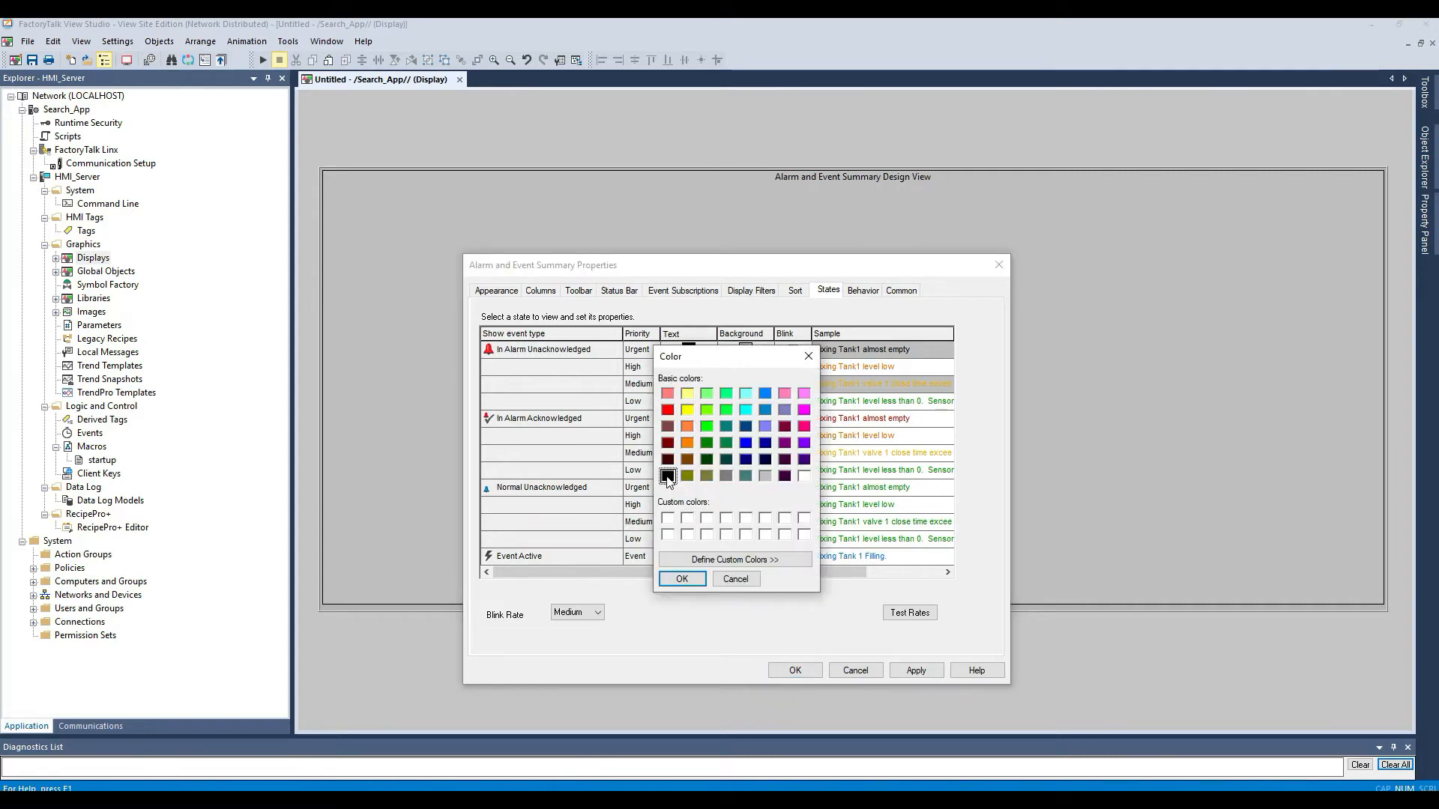
pyautogui.click(681, 578)
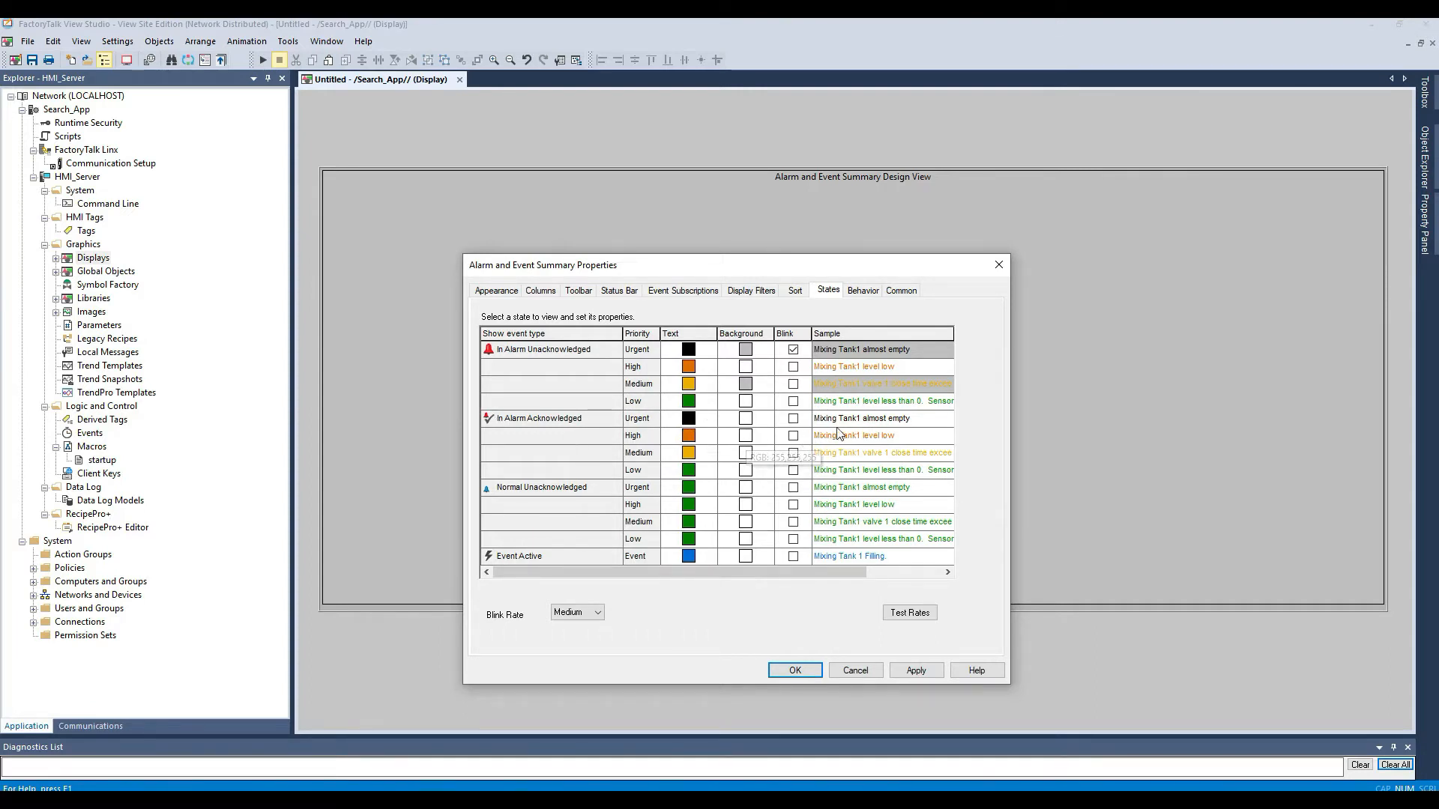
# - Set the In Alarm Acknowledged Urgent background to light grey and apply the state settings
pyautogui.click(745, 436)
pyautogui.click(765, 476)
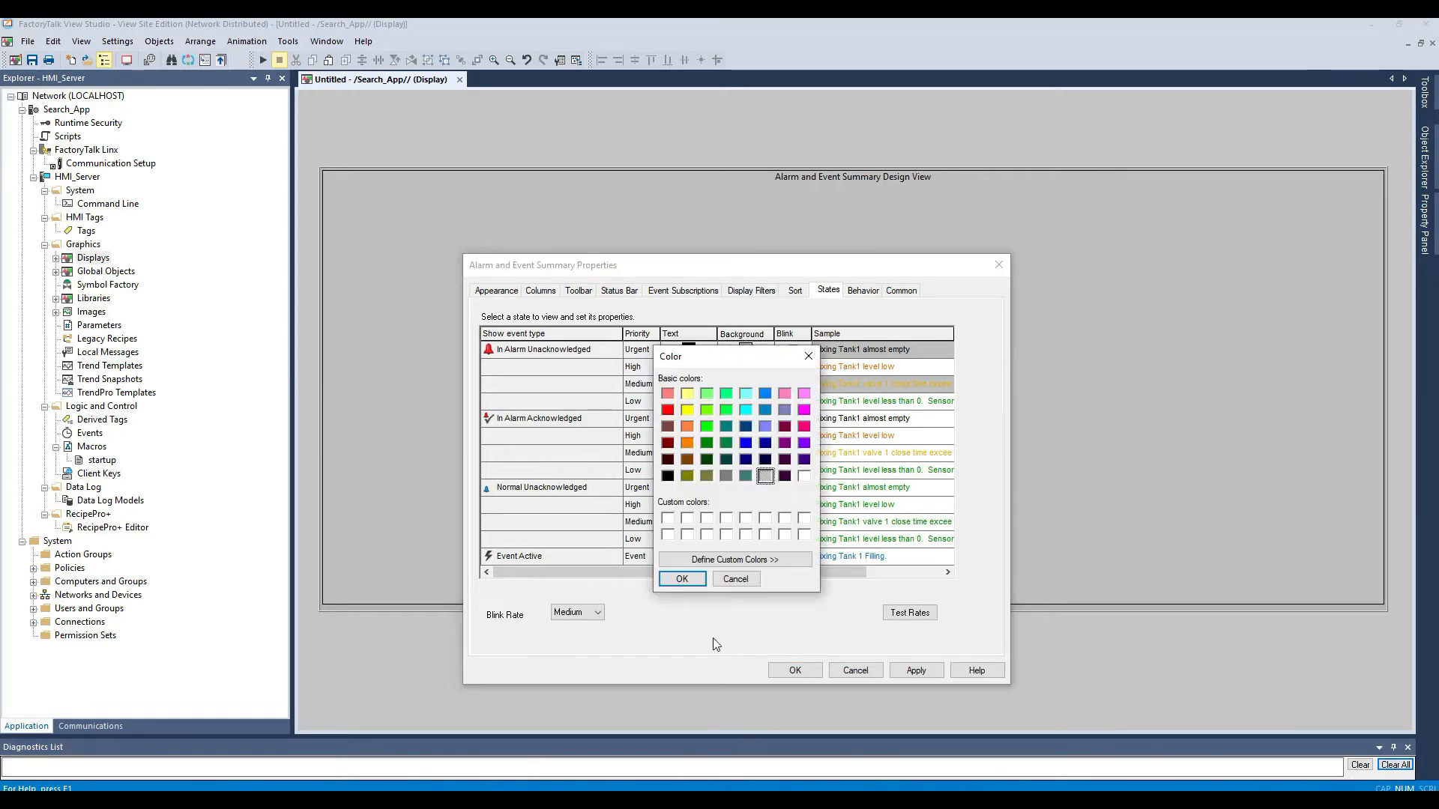
pyautogui.click(681, 579)
pyautogui.click(915, 670)
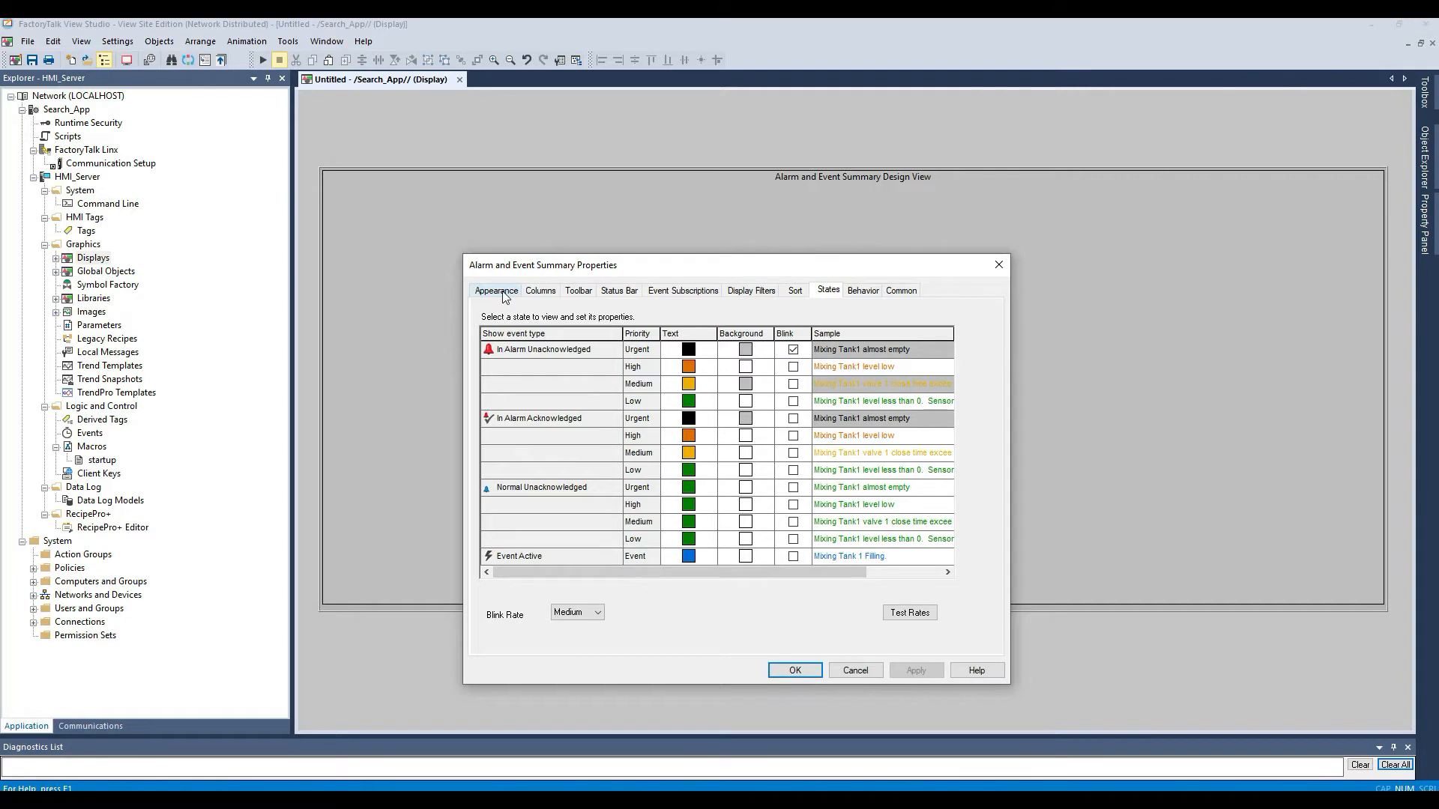
# - Accept the summary's properties, then resize it to about 1380 wide by 585 high and move it to about x 23, y 161
pyautogui.click(793, 670)
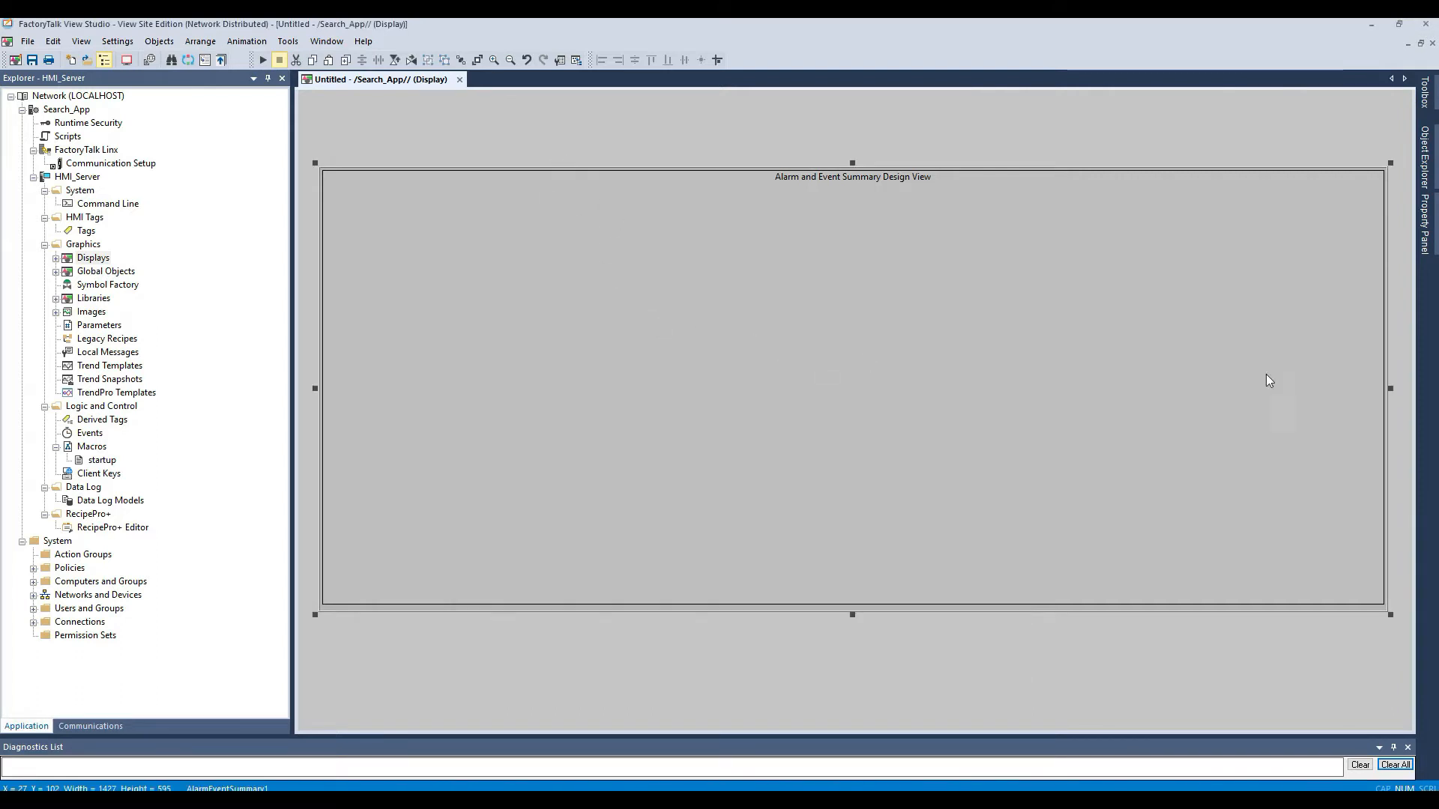
pyautogui.moveTo(1390, 388); pyautogui.dragTo(1352, 388)
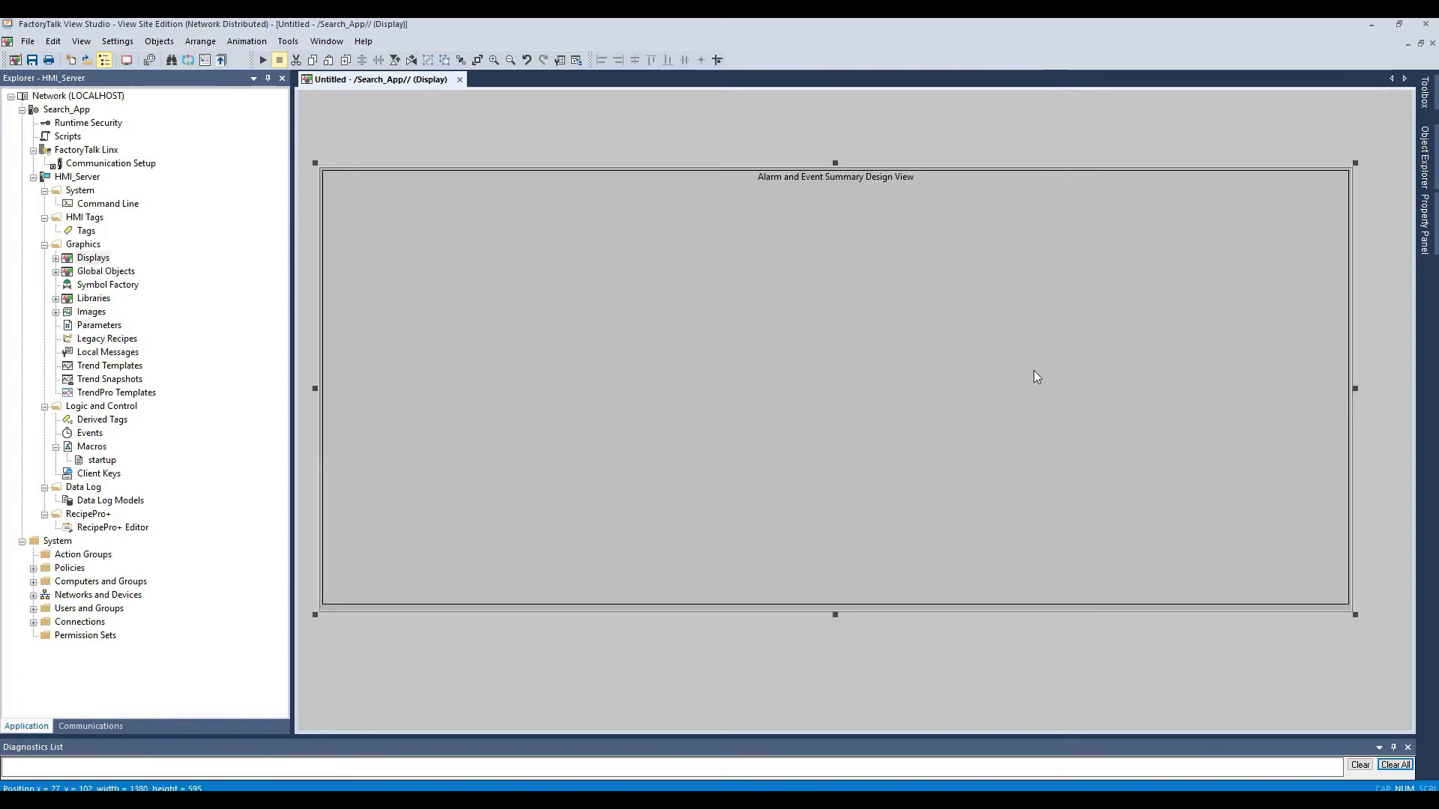
pyautogui.moveTo(935, 357); pyautogui.dragTo(943, 399)
pyautogui.moveTo(944, 405); pyautogui.dragTo(943, 406)
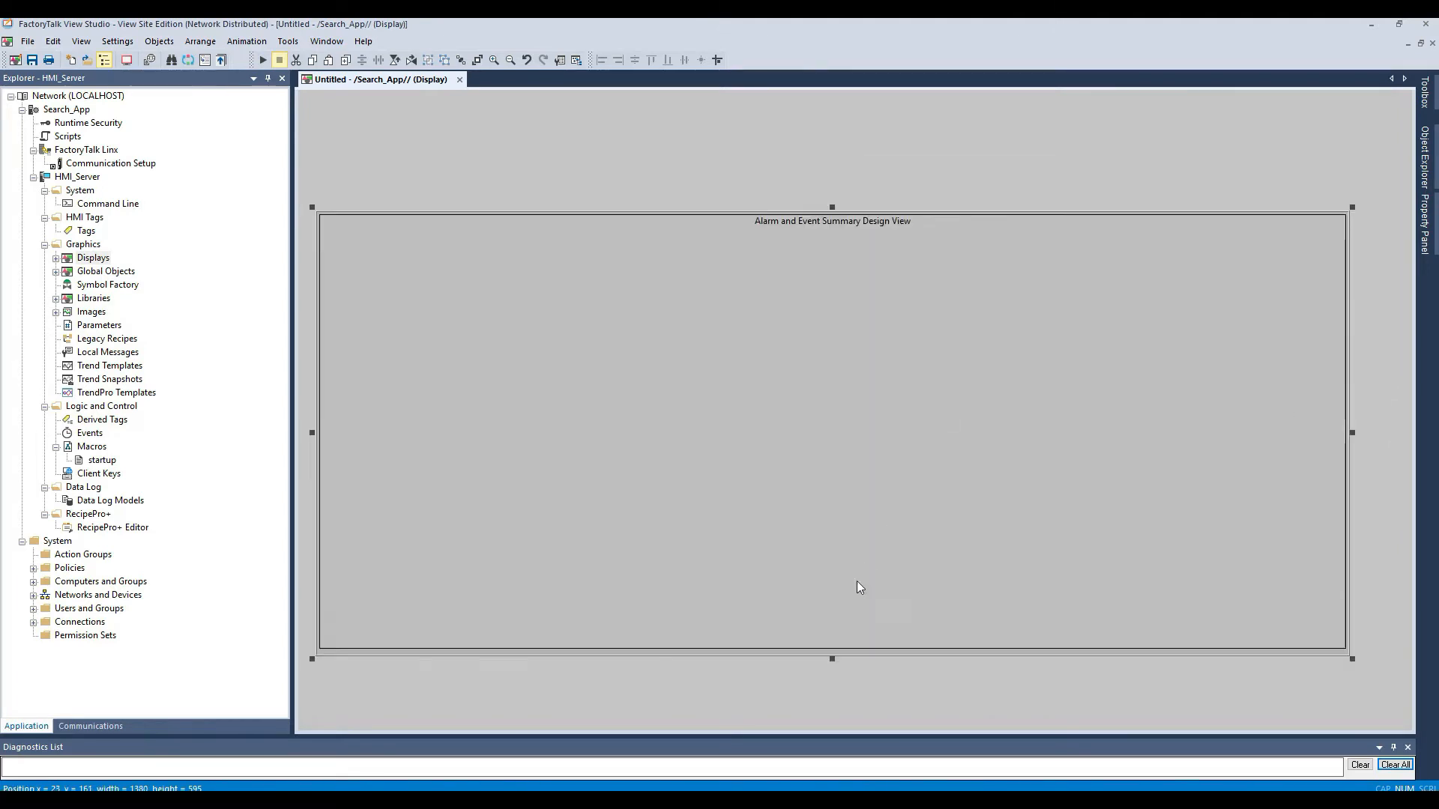
pyautogui.moveTo(834, 662); pyautogui.dragTo(833, 654)
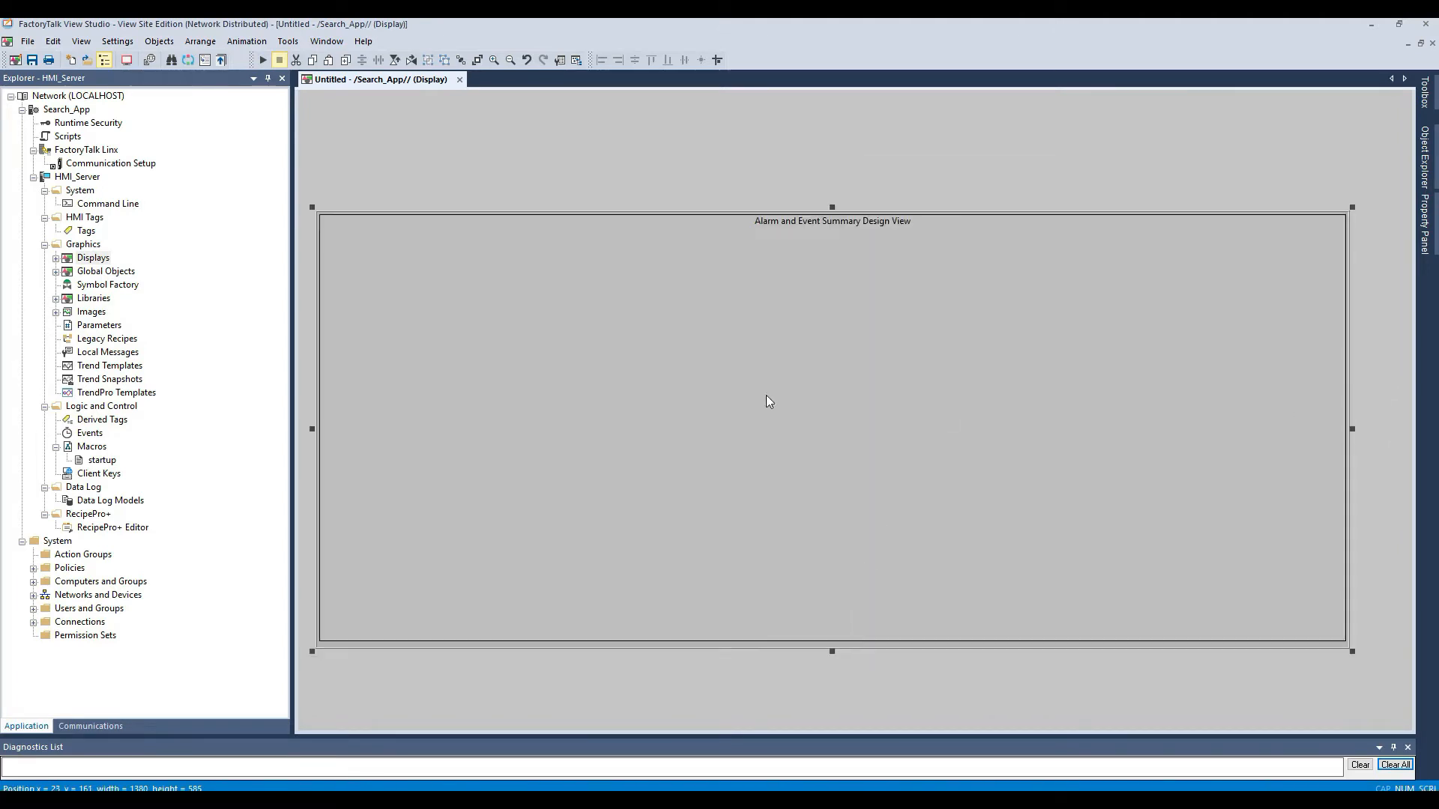
# - Hide the summary's Priority, Alarm State, Event Time and Condition Name columns, keeping Alarm Name and Message, and apply
pyautogui.doubleClick(503, 299)
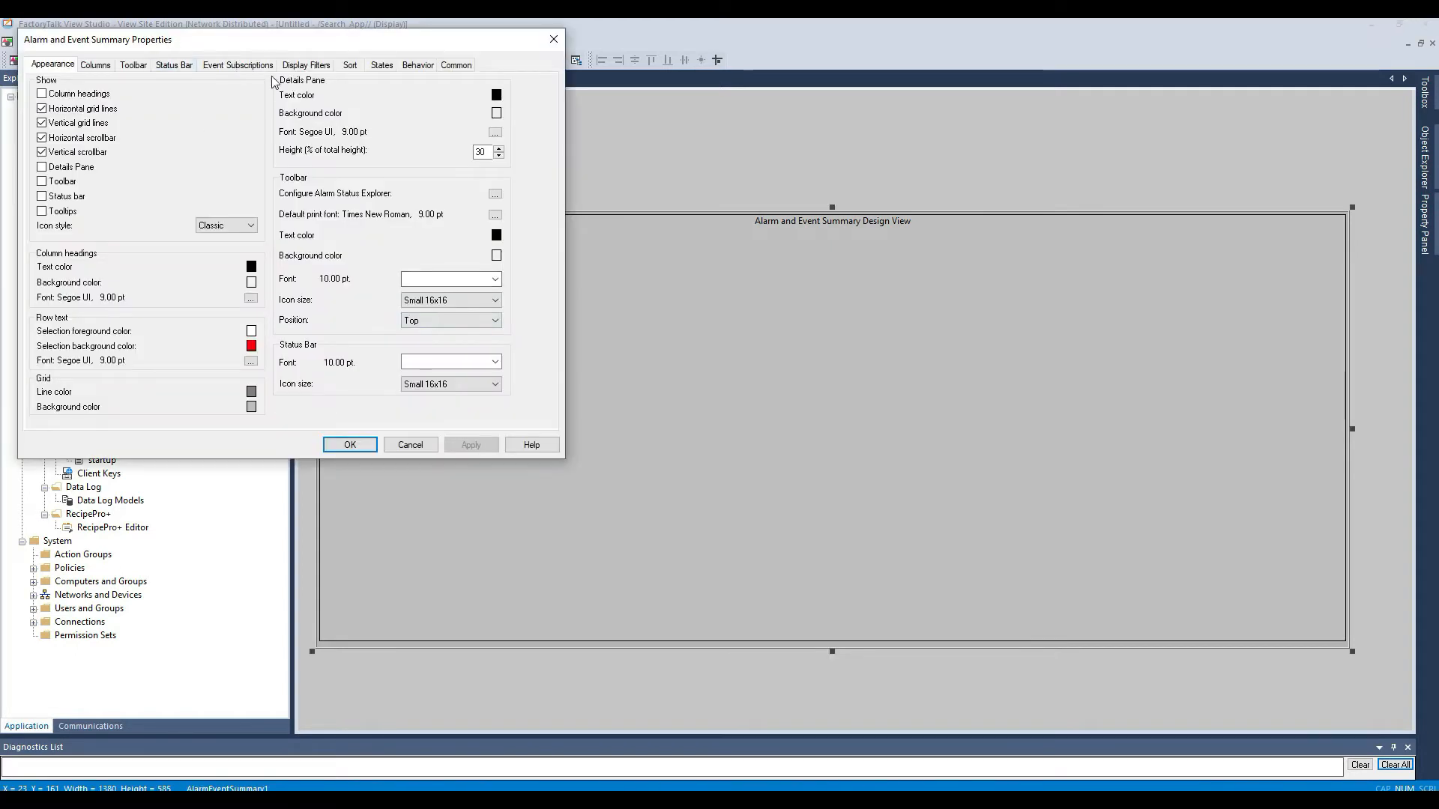
pyautogui.moveTo(191, 50); pyautogui.dragTo(413, 140)
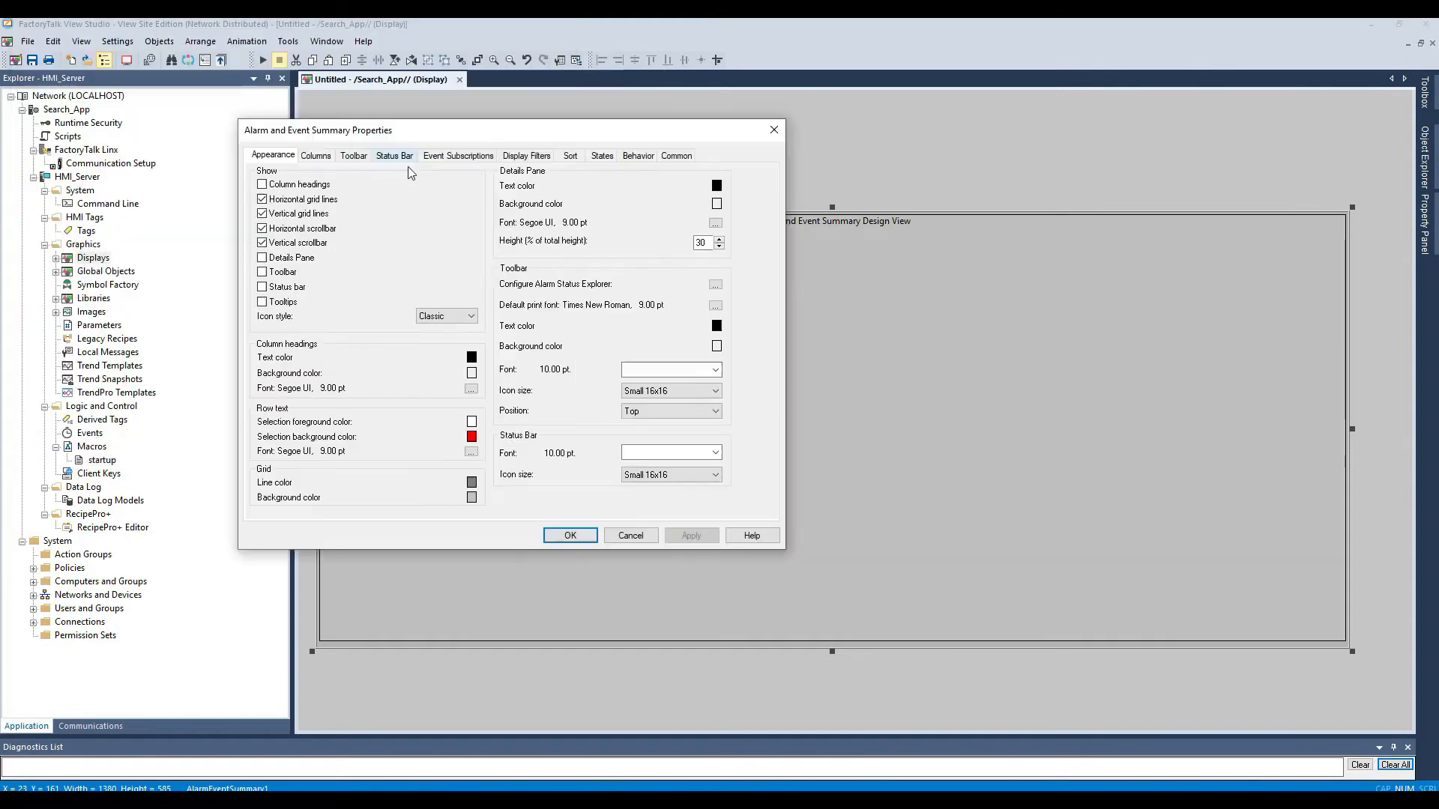
pyautogui.click(315, 155)
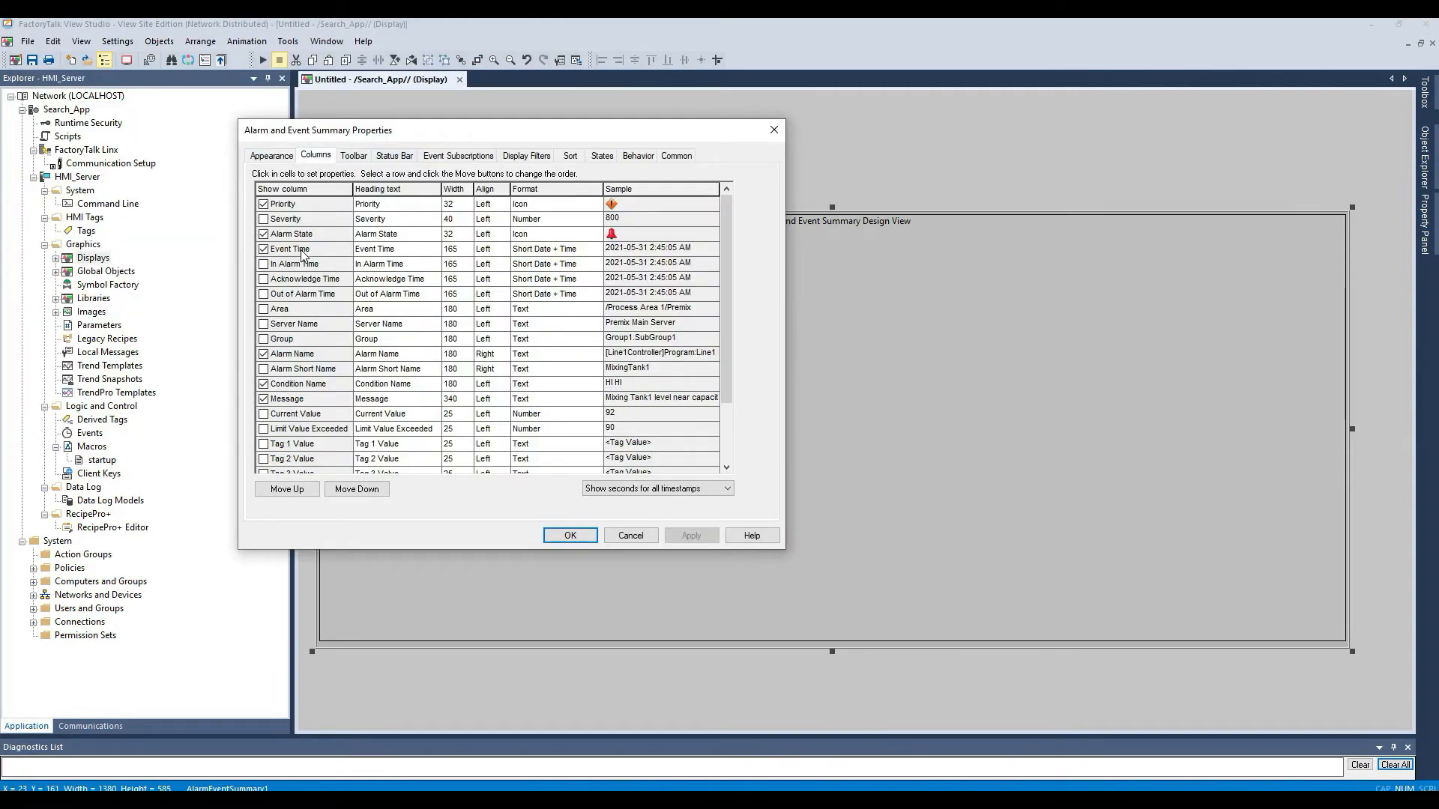
pyautogui.moveTo(407, 141); pyautogui.dragTo(553, 198)
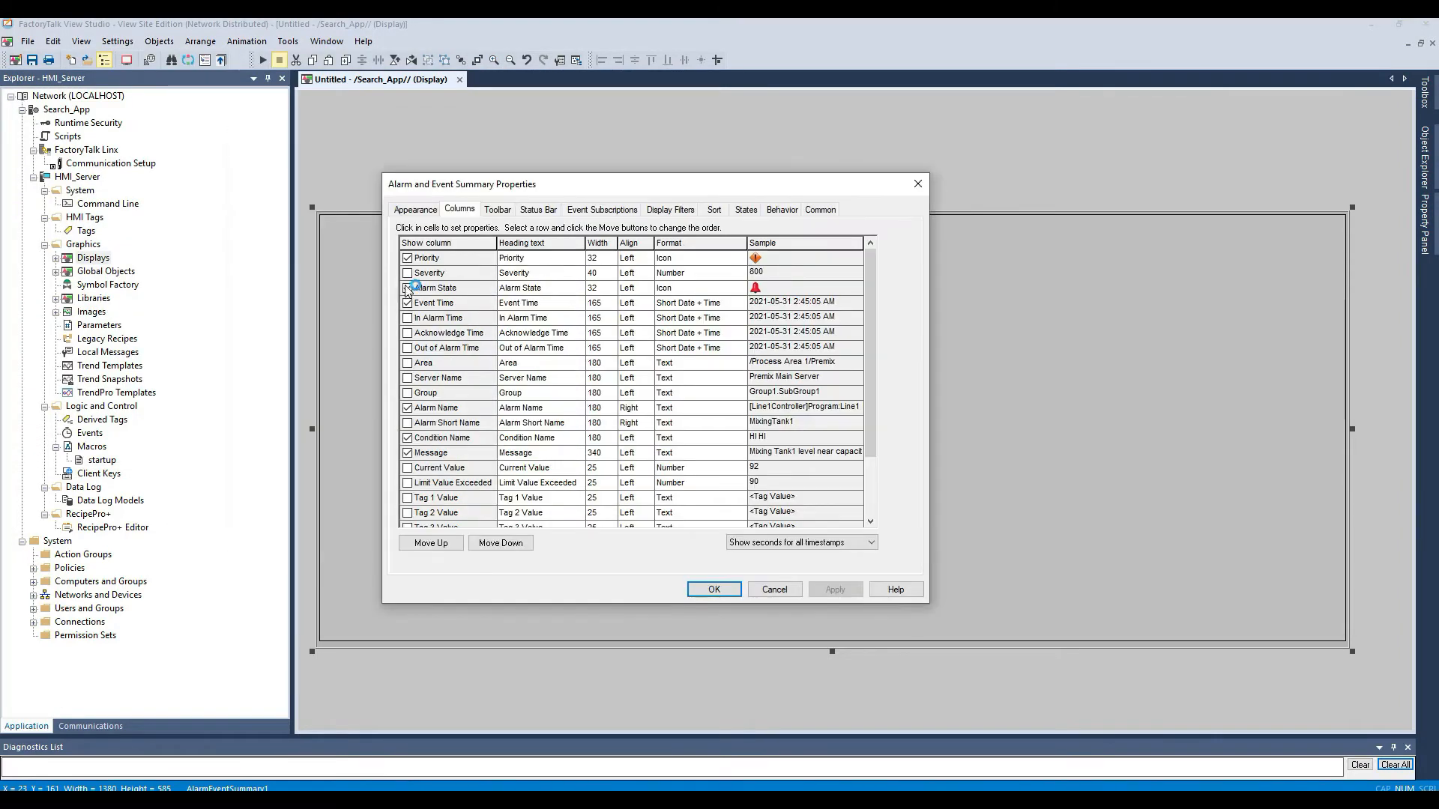
pyautogui.click(407, 257)
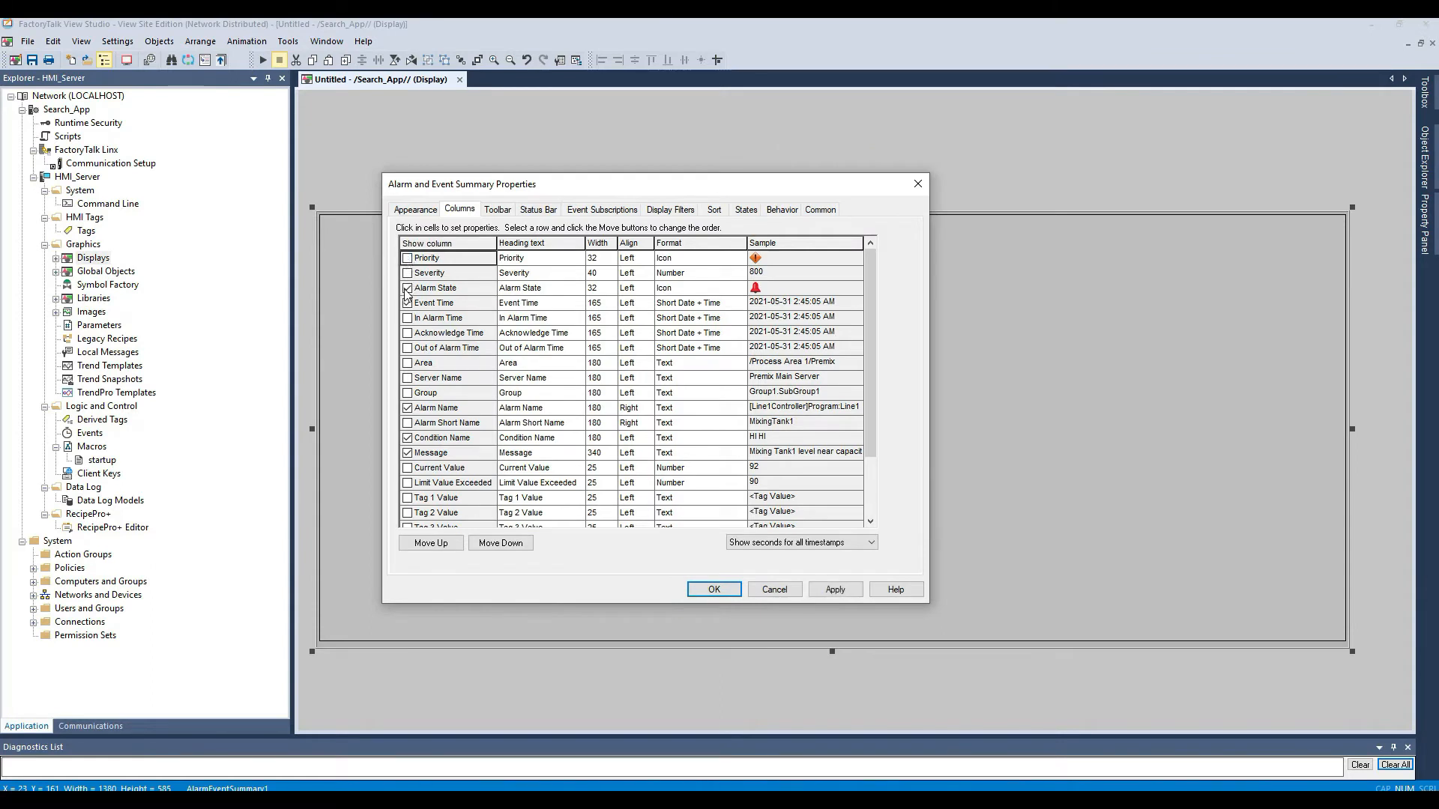
pyautogui.click(407, 287)
pyautogui.click(412, 304)
pyautogui.click(406, 304)
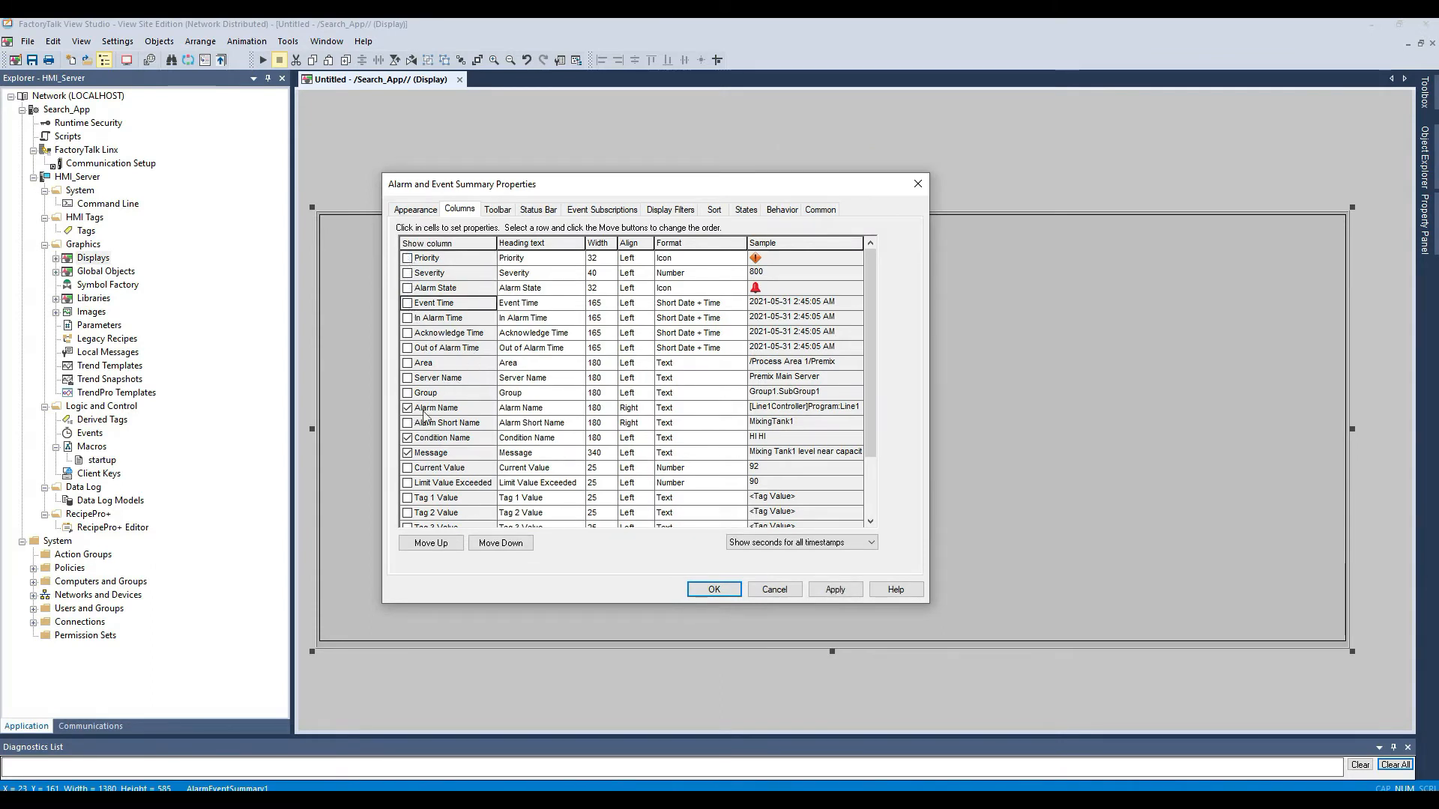
pyautogui.click(407, 440)
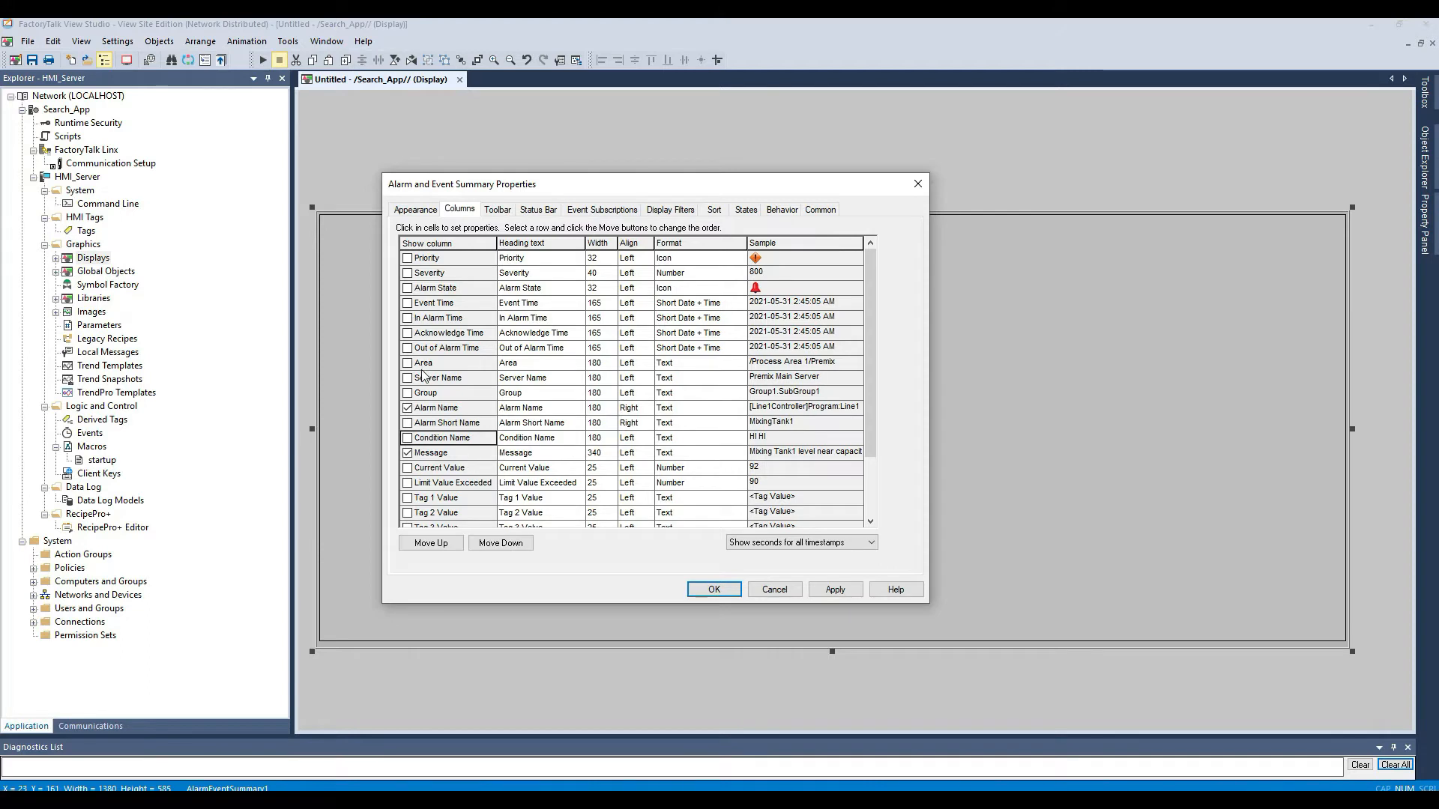
pyautogui.moveTo(876, 405)
pyautogui.mouseDown()
pyautogui.moveTo(879, 465)
pyautogui.moveTo(883, 401)
pyautogui.mouseUp()
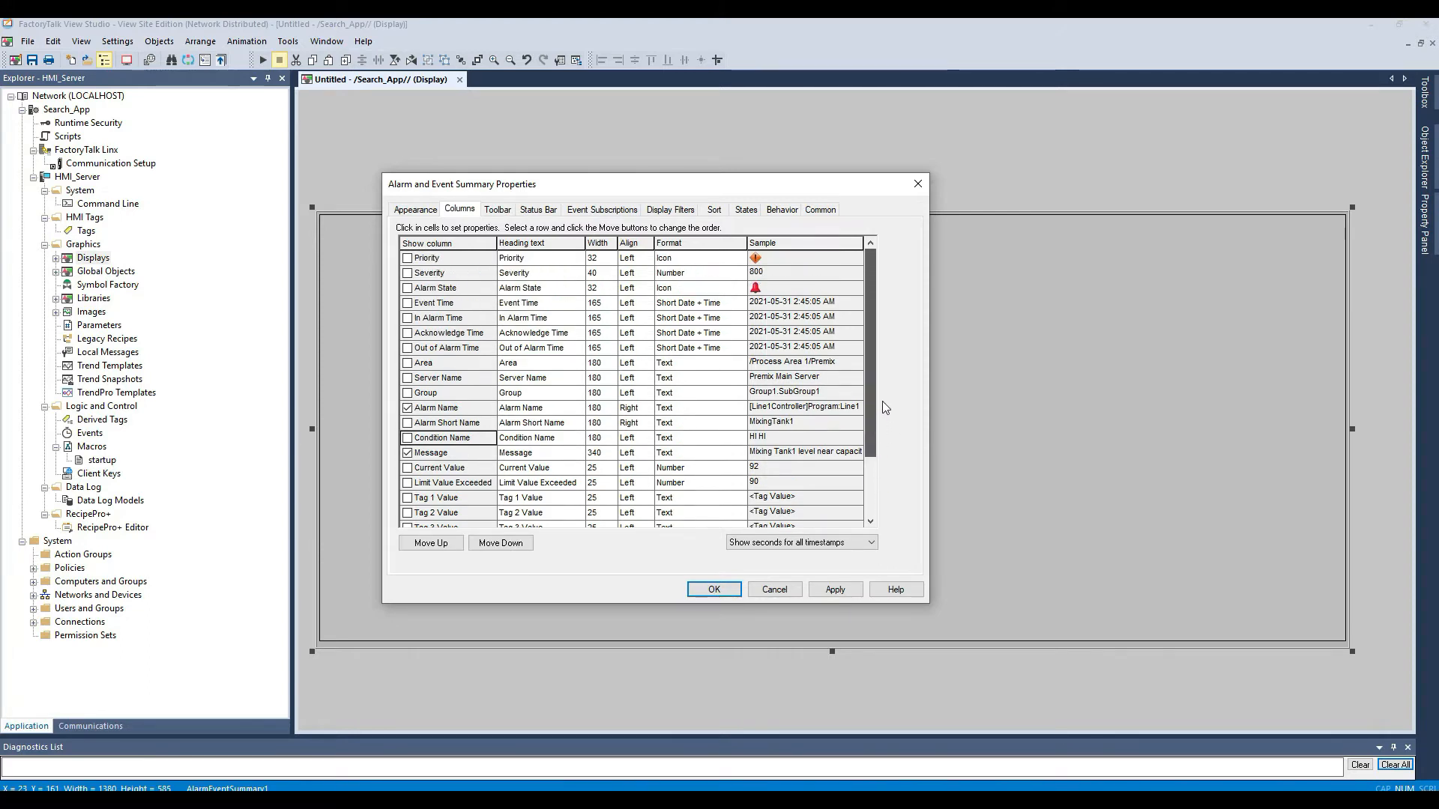
pyautogui.click(407, 452)
pyautogui.click(847, 593)
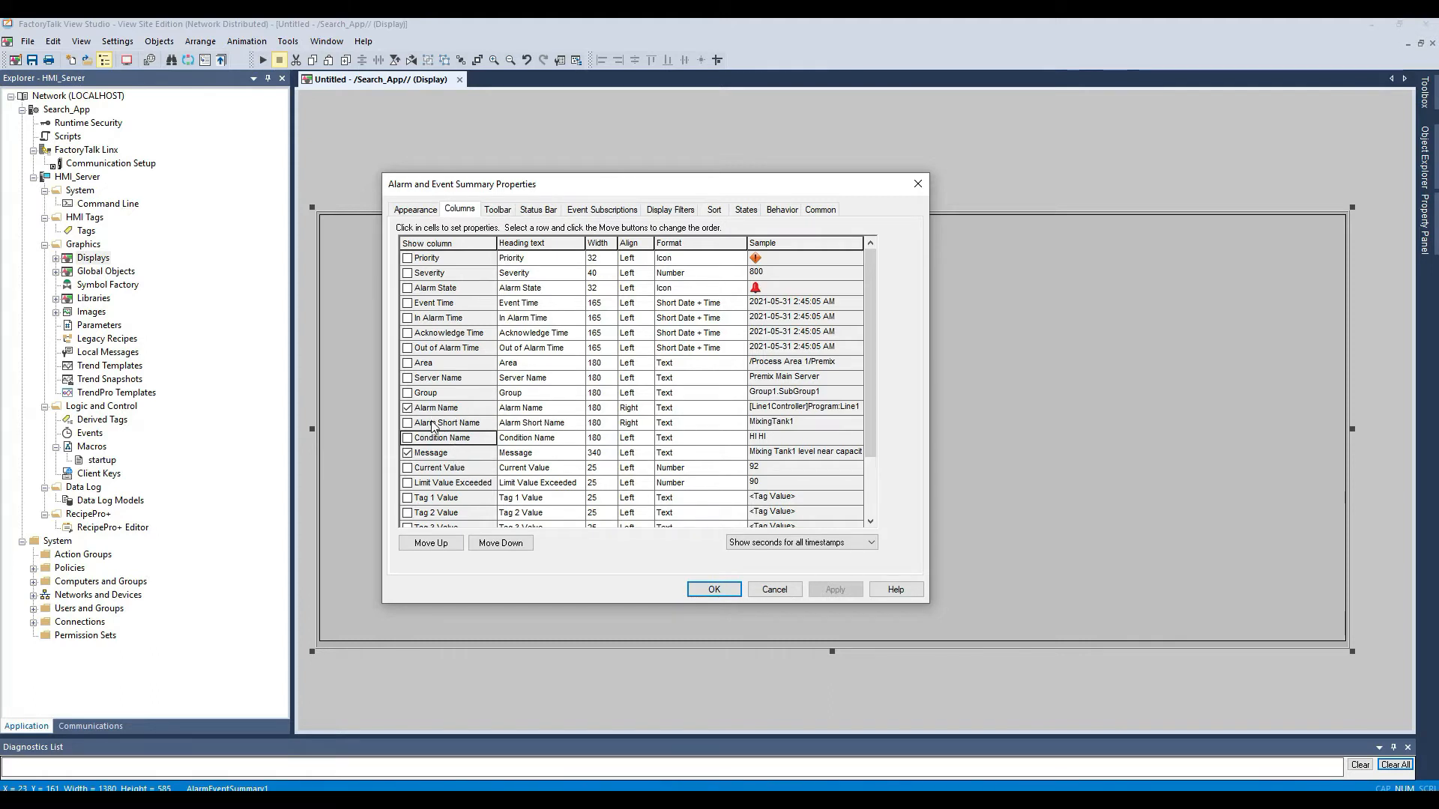
# - Set the Alarm Name column's width to 320 and its alignment to Center, and accept the summary's properties
pyautogui.click(604, 409)
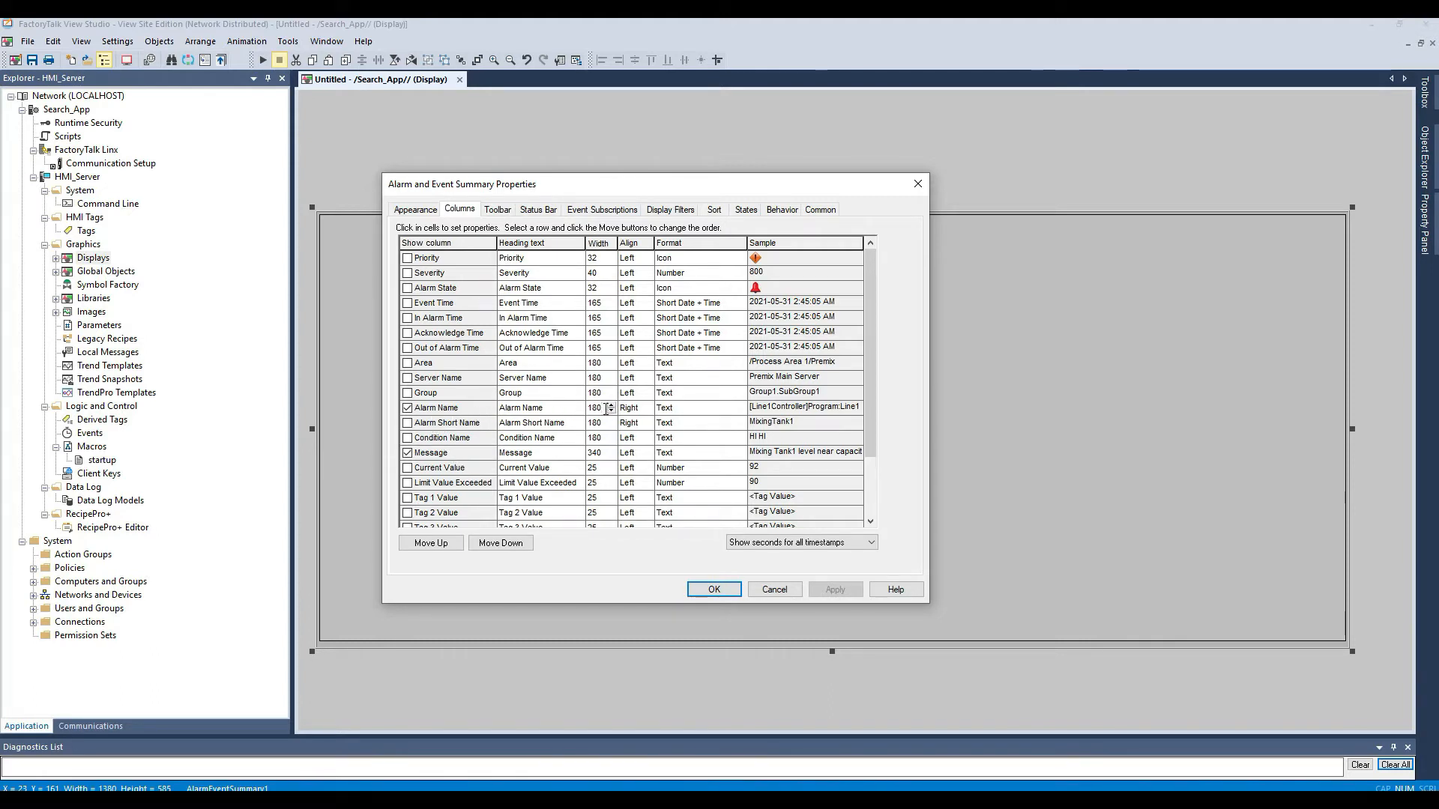
pyautogui.moveTo(606, 409); pyautogui.dragTo(580, 416)
pyautogui.write('320')
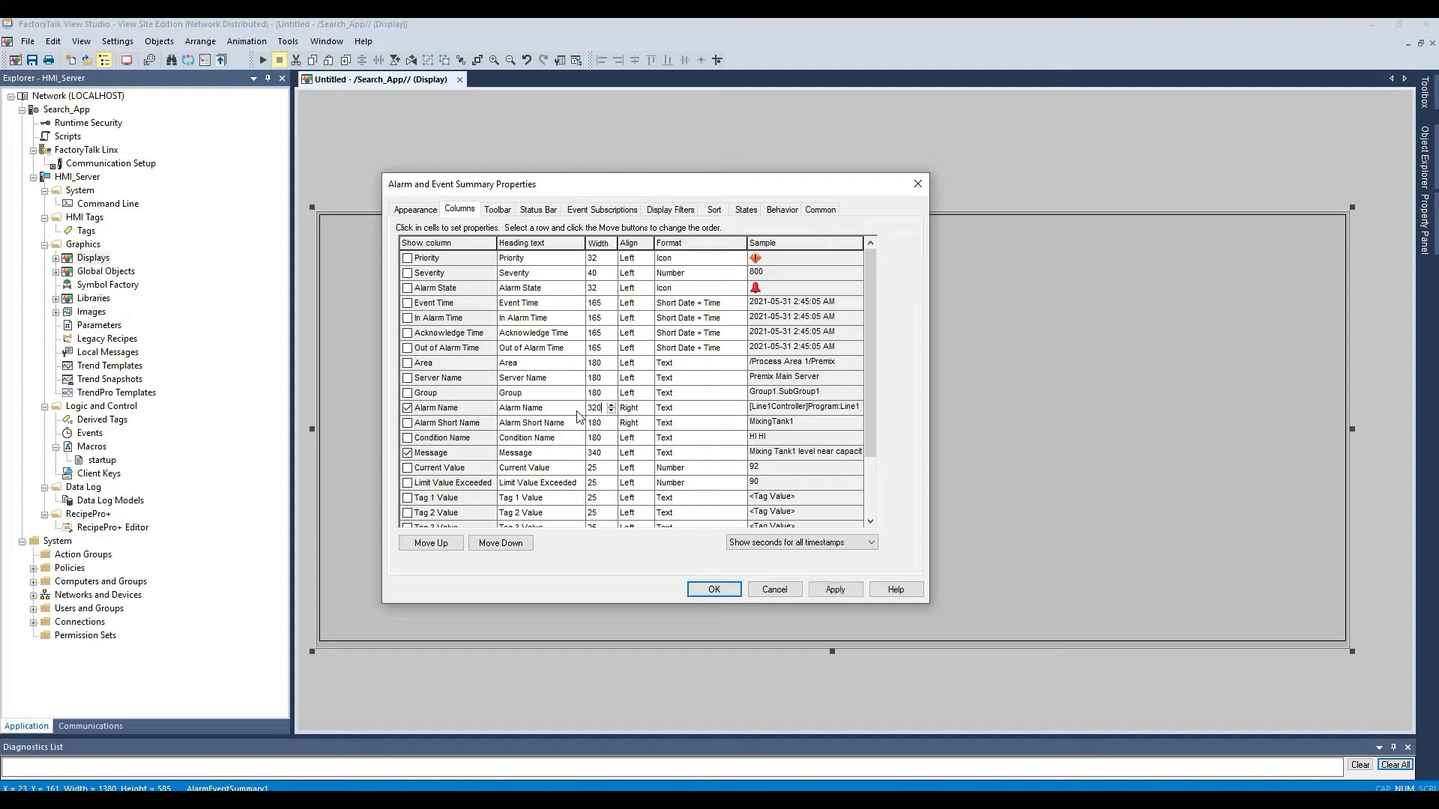
pyautogui.click(633, 408)
pyautogui.click(646, 408)
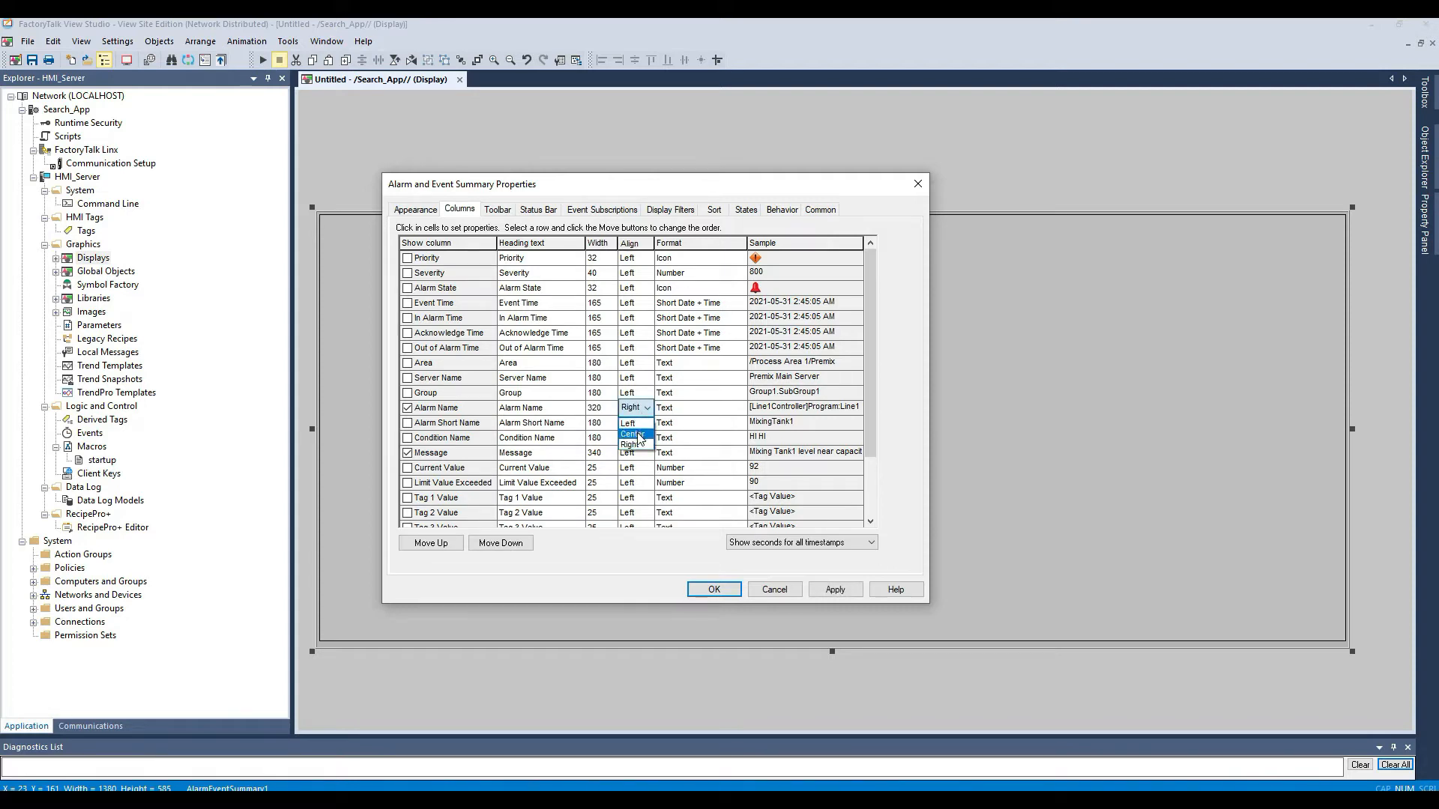
pyautogui.click(639, 445)
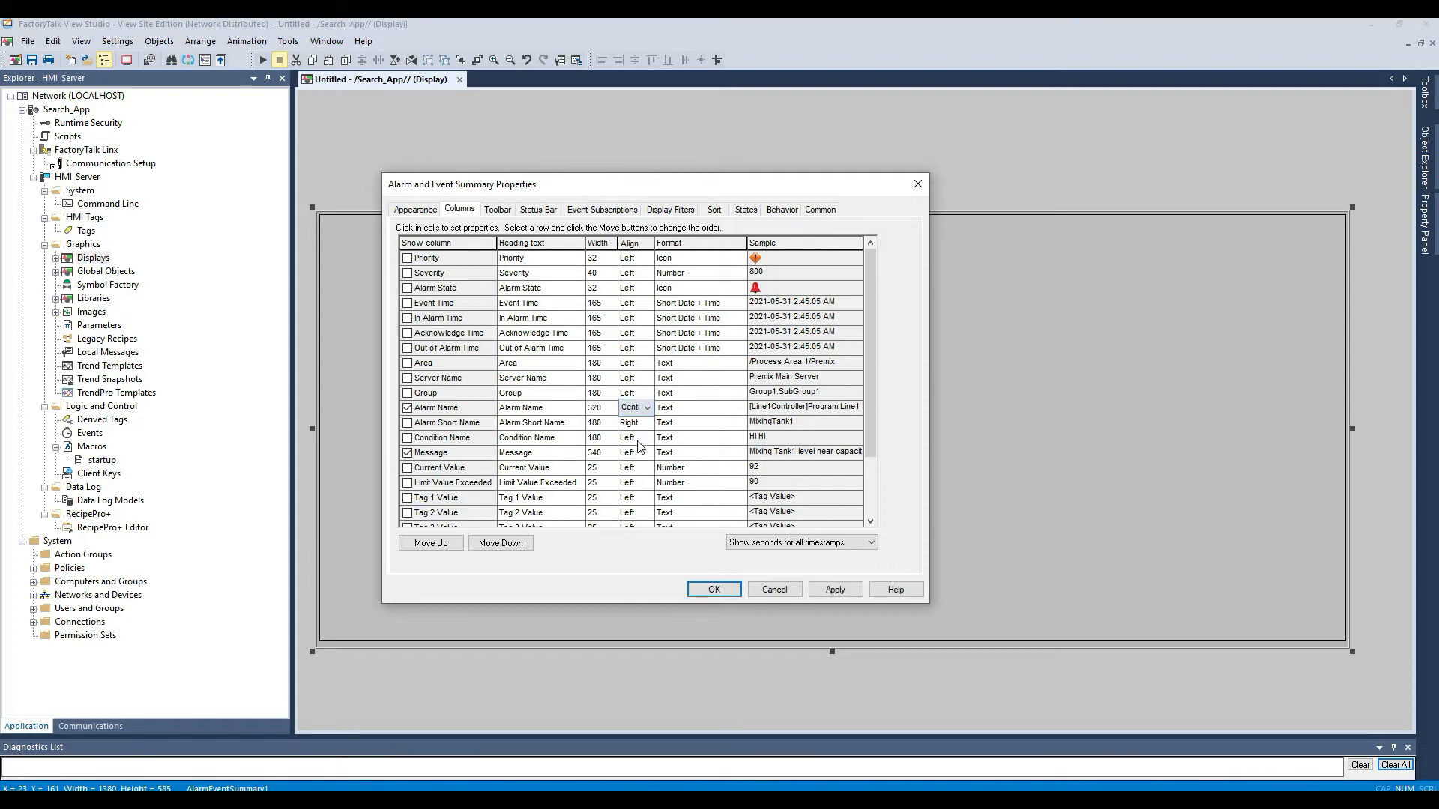
pyautogui.click(714, 592)
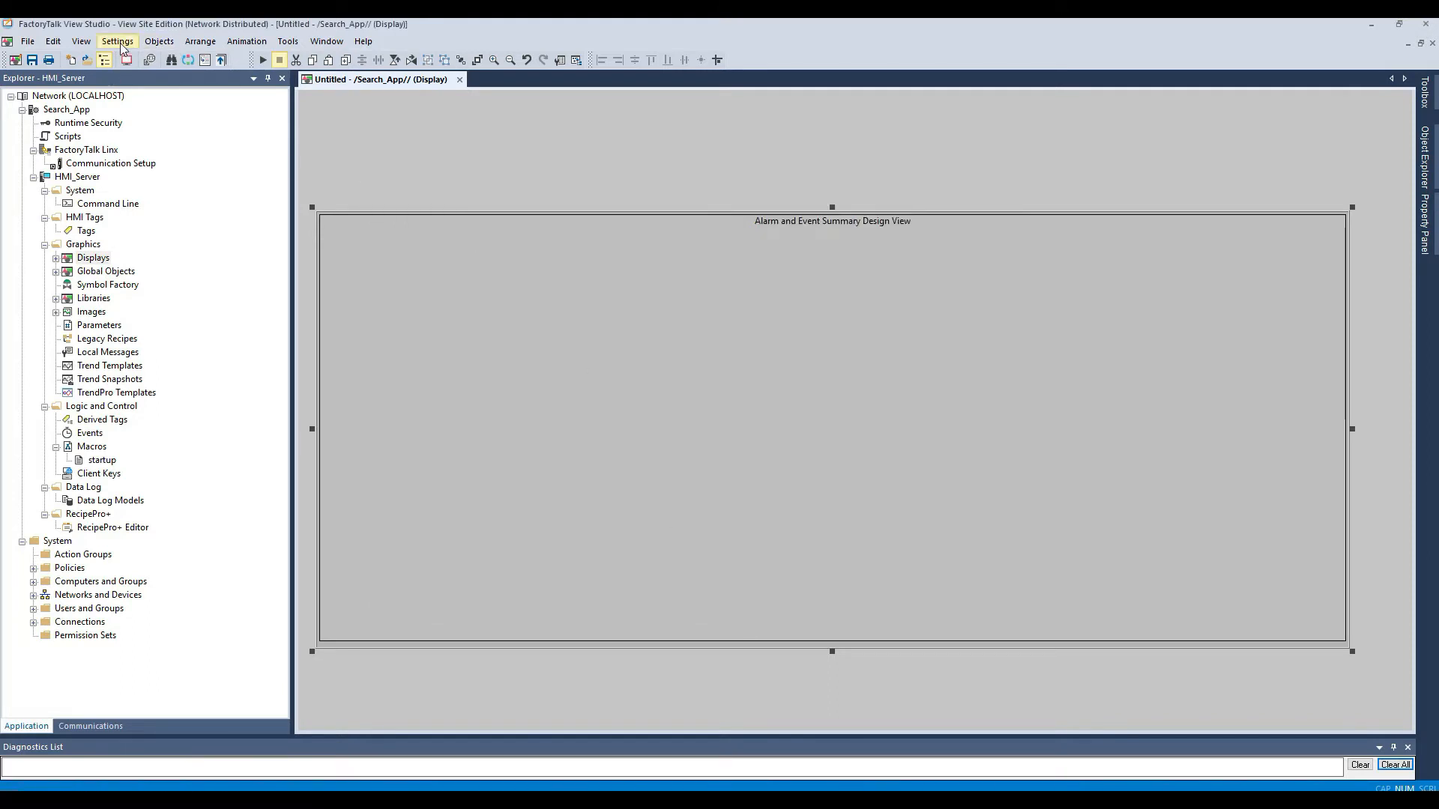
# - Draw a thin multistate indicator as a header just above the left part of the Alarm and Event Summary
pyautogui.click(79, 42)
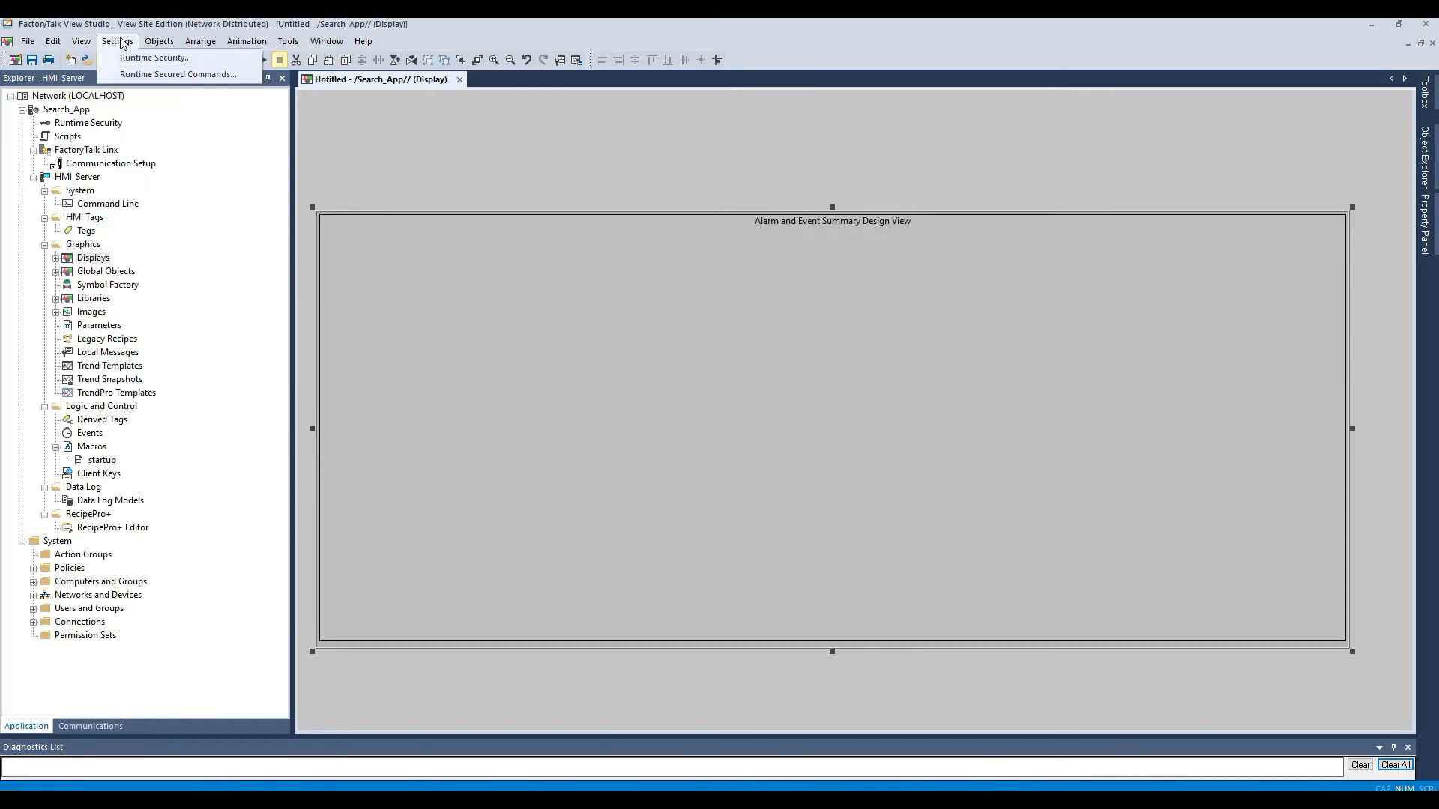
pyautogui.moveTo(224, 148)
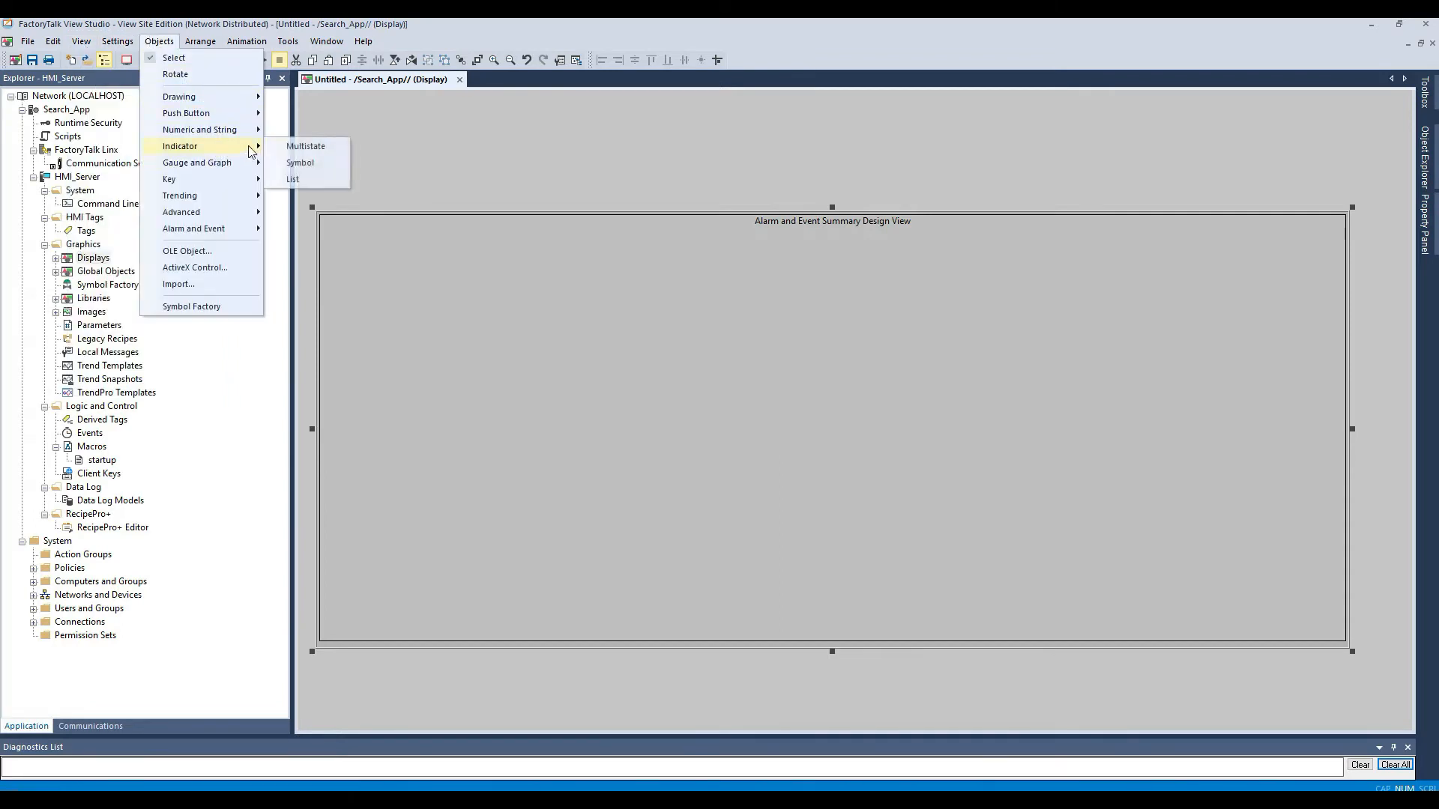
pyautogui.click(318, 148)
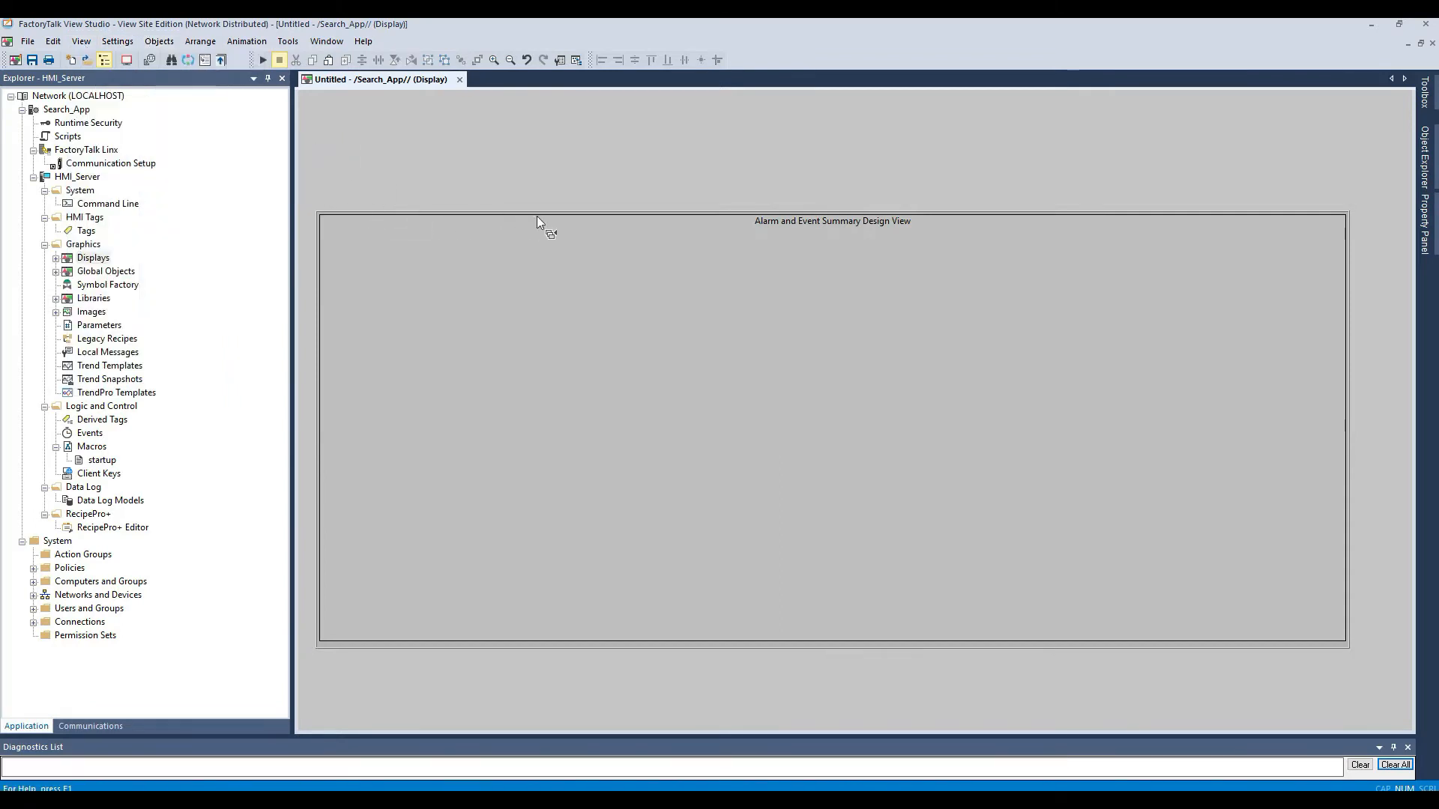
pyautogui.moveTo(318, 186); pyautogui.dragTo(623, 210)
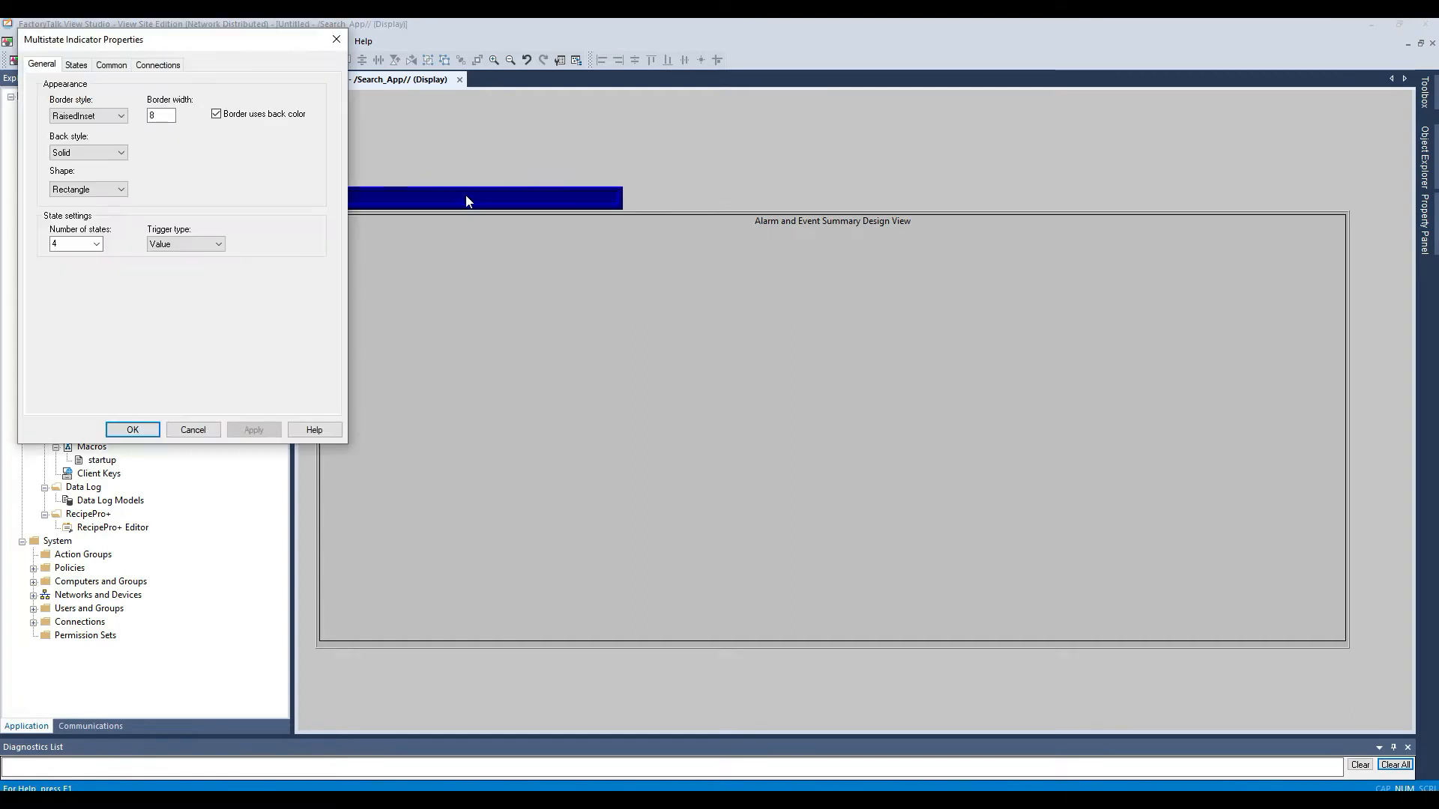
# - Give the indicator a Line border of width 1 that does not use the back color, and apply
pyautogui.doubleClick(169, 119)
pyautogui.write('1')
pyautogui.click(89, 116)
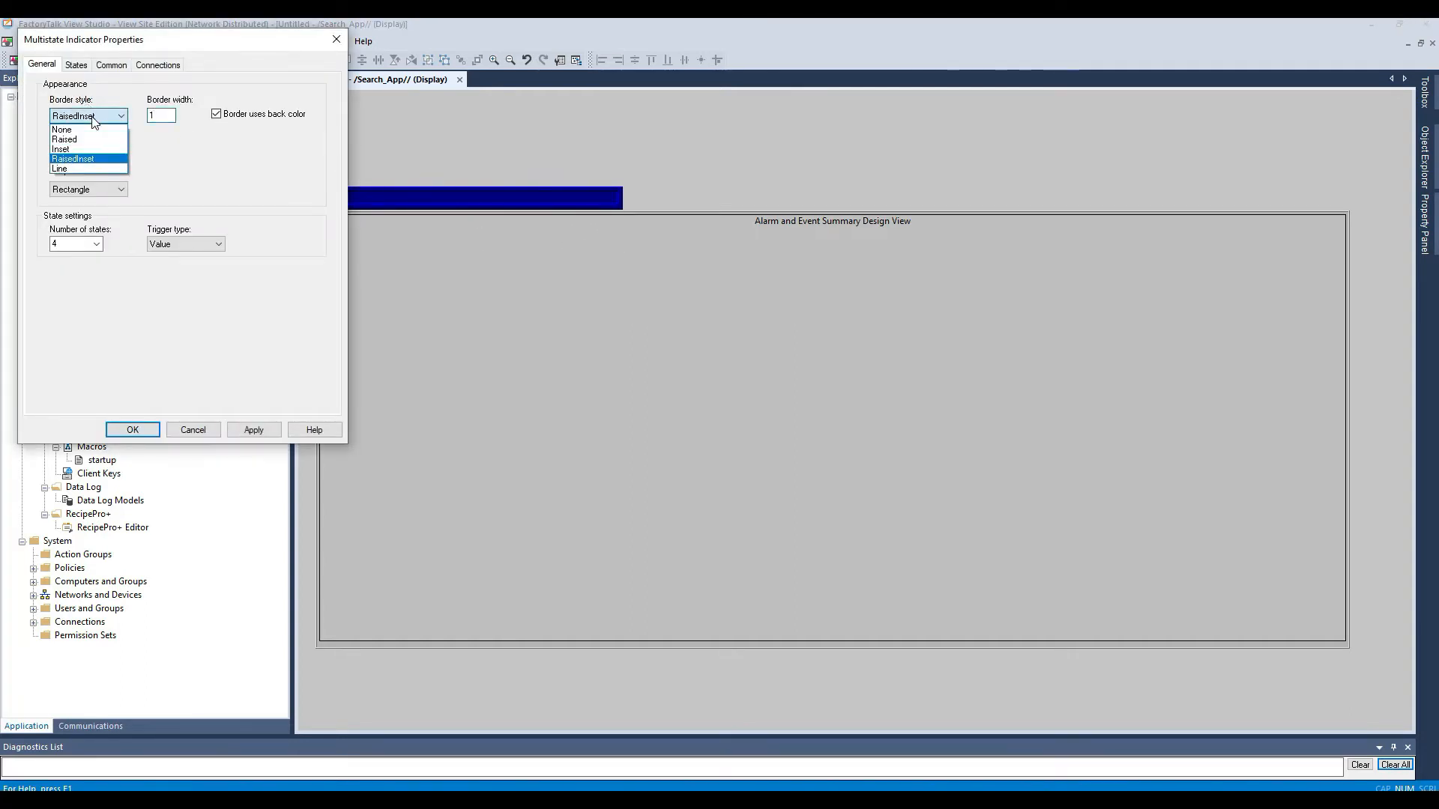
pyautogui.click(105, 160)
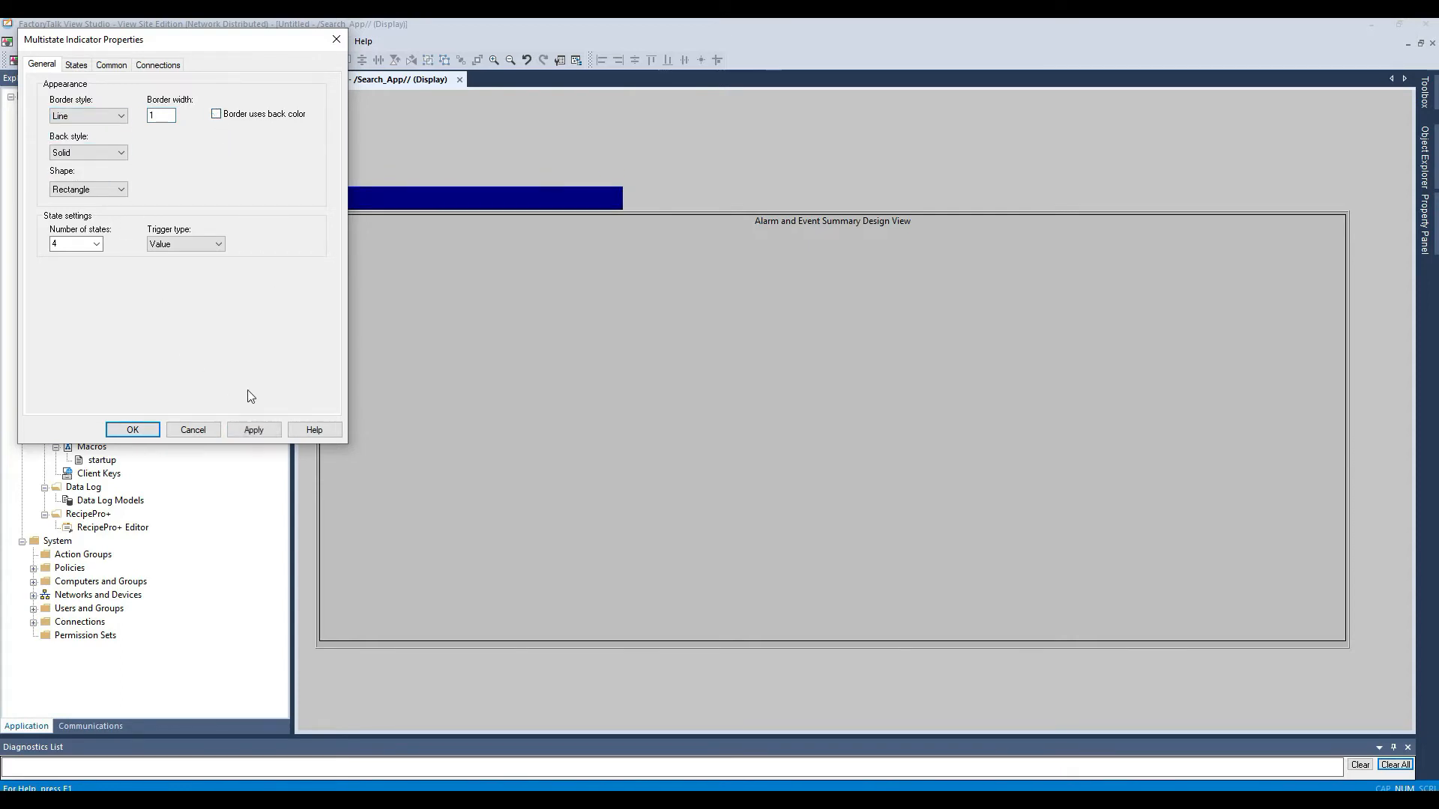
pyautogui.click(253, 432)
# - Delete State2 and State3 from the multistate indicator
pyautogui.click(83, 65)
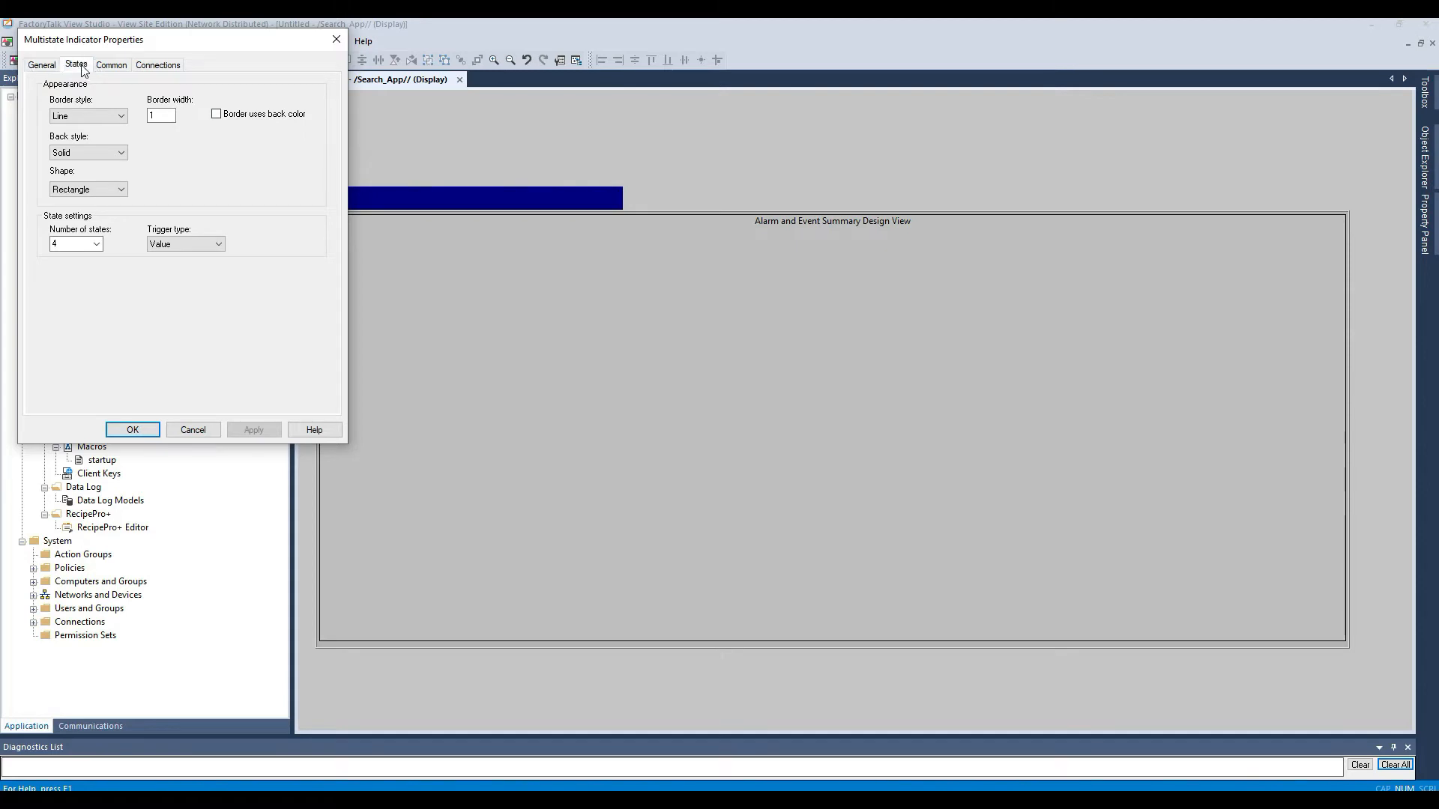
pyautogui.click(49, 119)
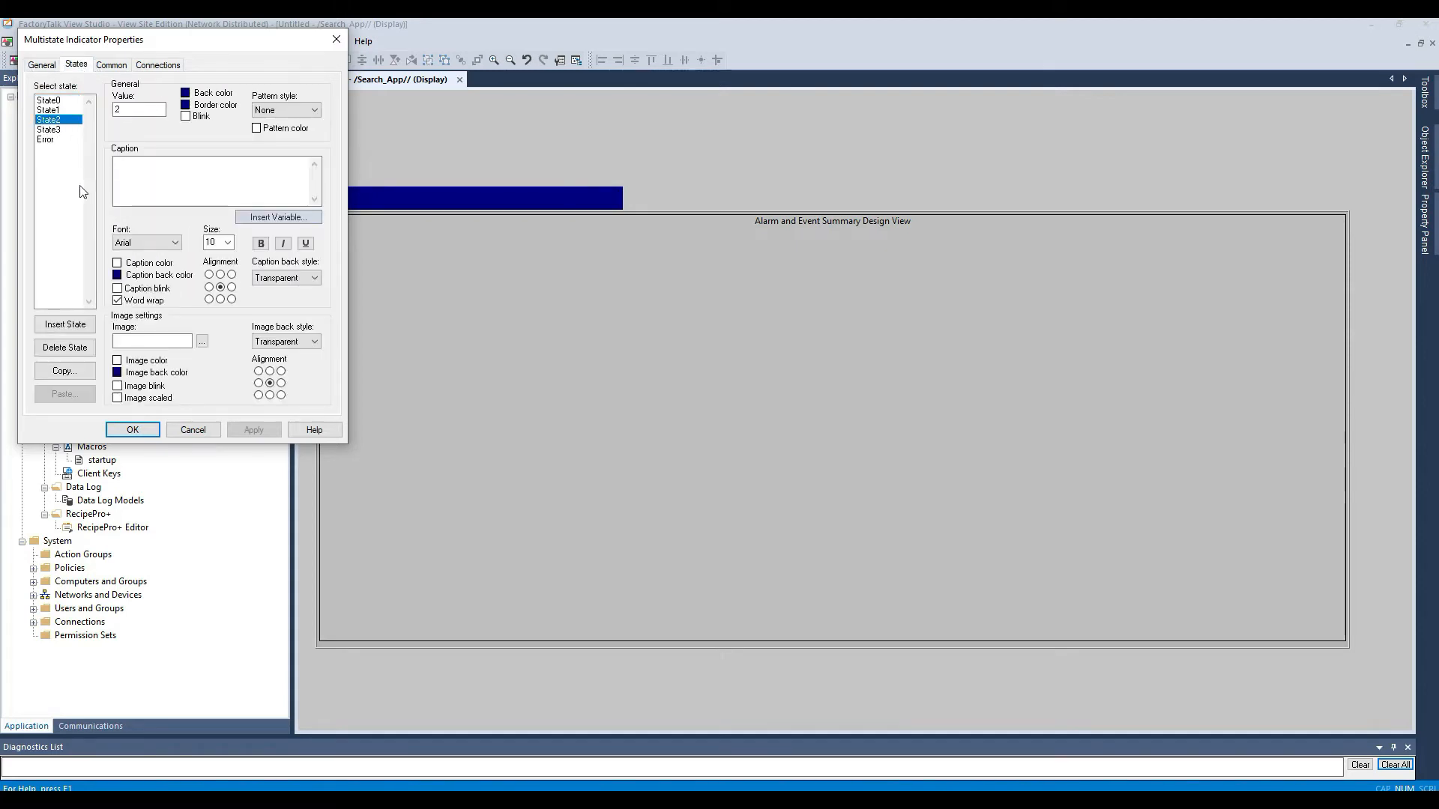
pyautogui.click(65, 348)
pyautogui.click(65, 347)
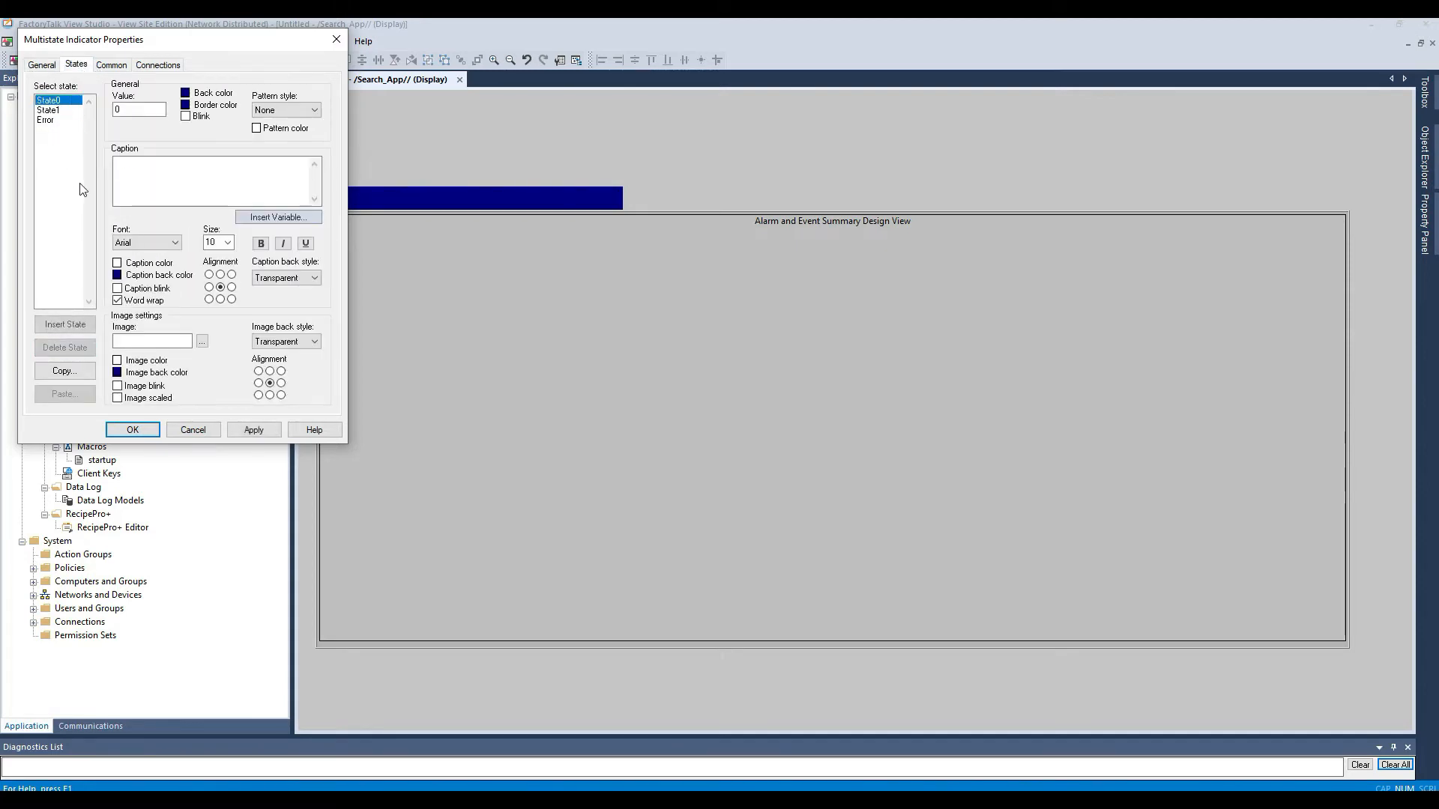
# - Caption State0 "Tag" in black, bold, size 12 text and apply
pyautogui.click(138, 173)
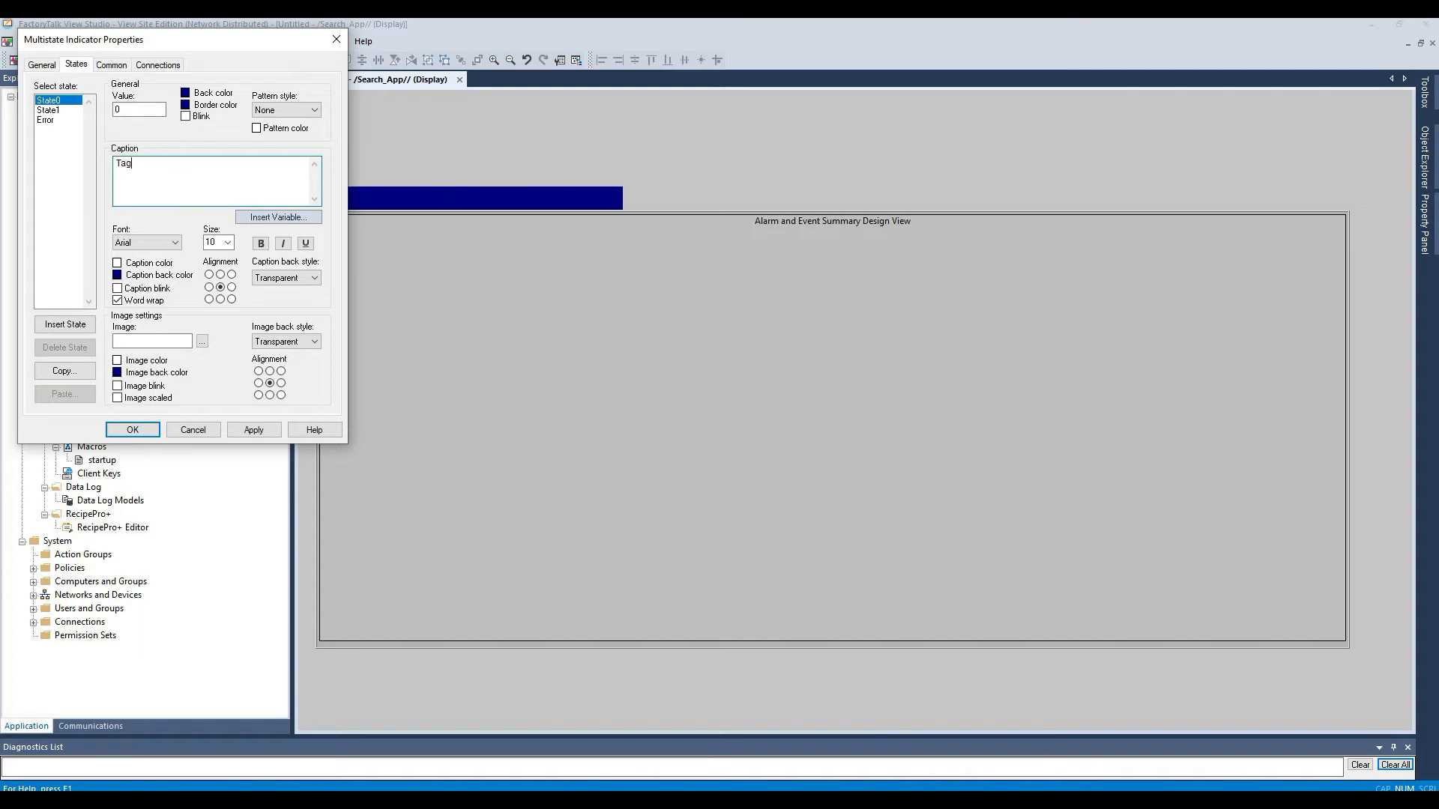
pyautogui.click(117, 262)
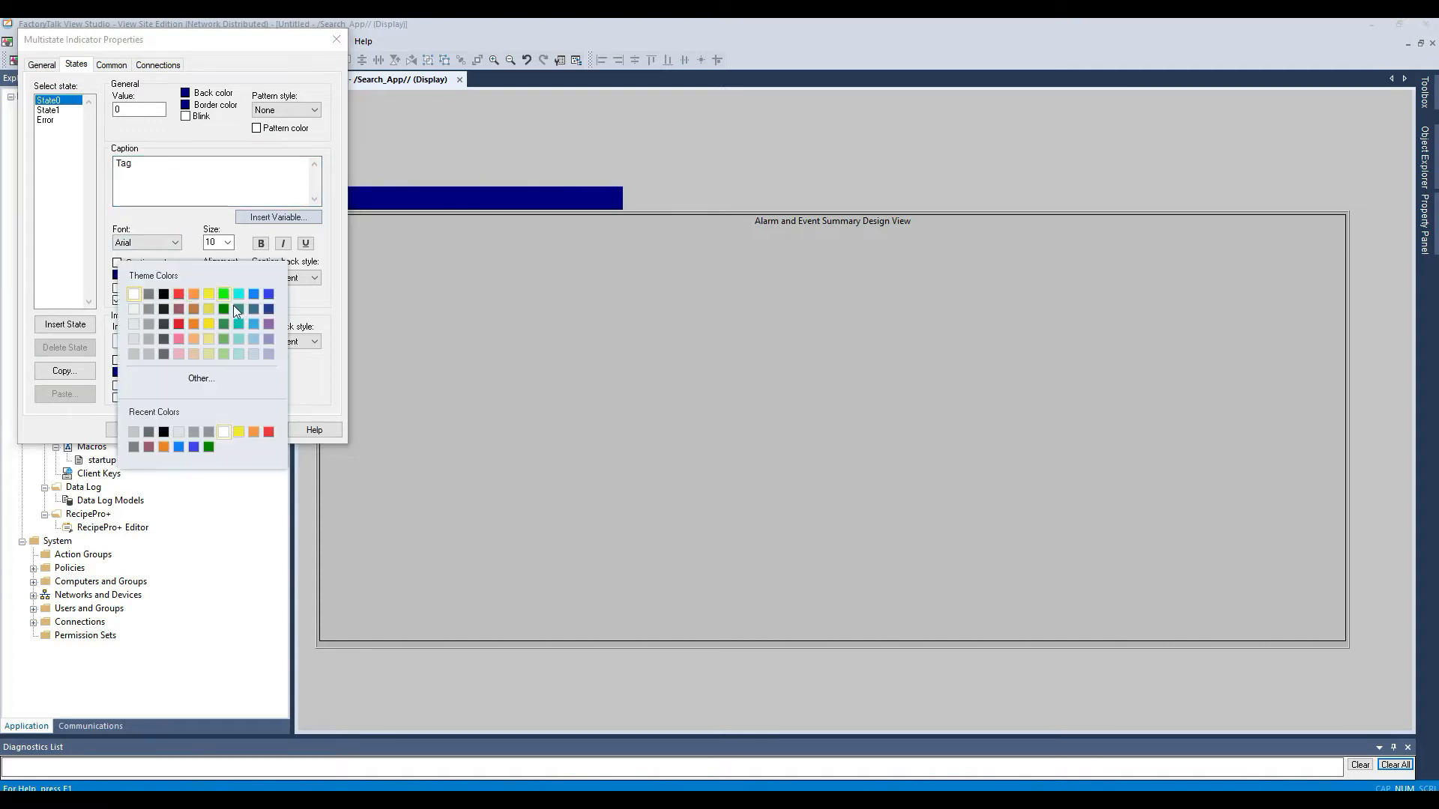
pyautogui.click(166, 294)
pyautogui.doubleClick(211, 242)
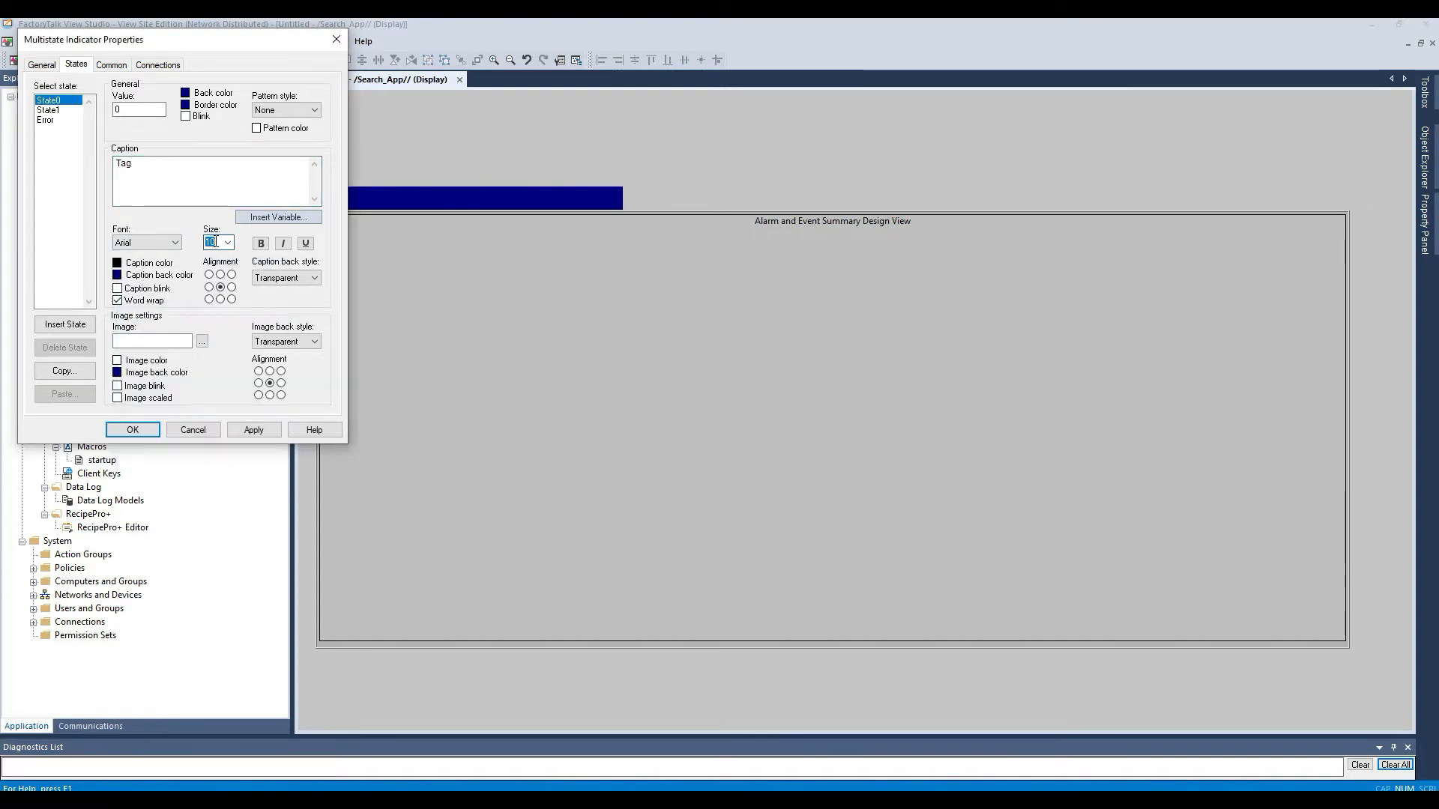
pyautogui.click(260, 243)
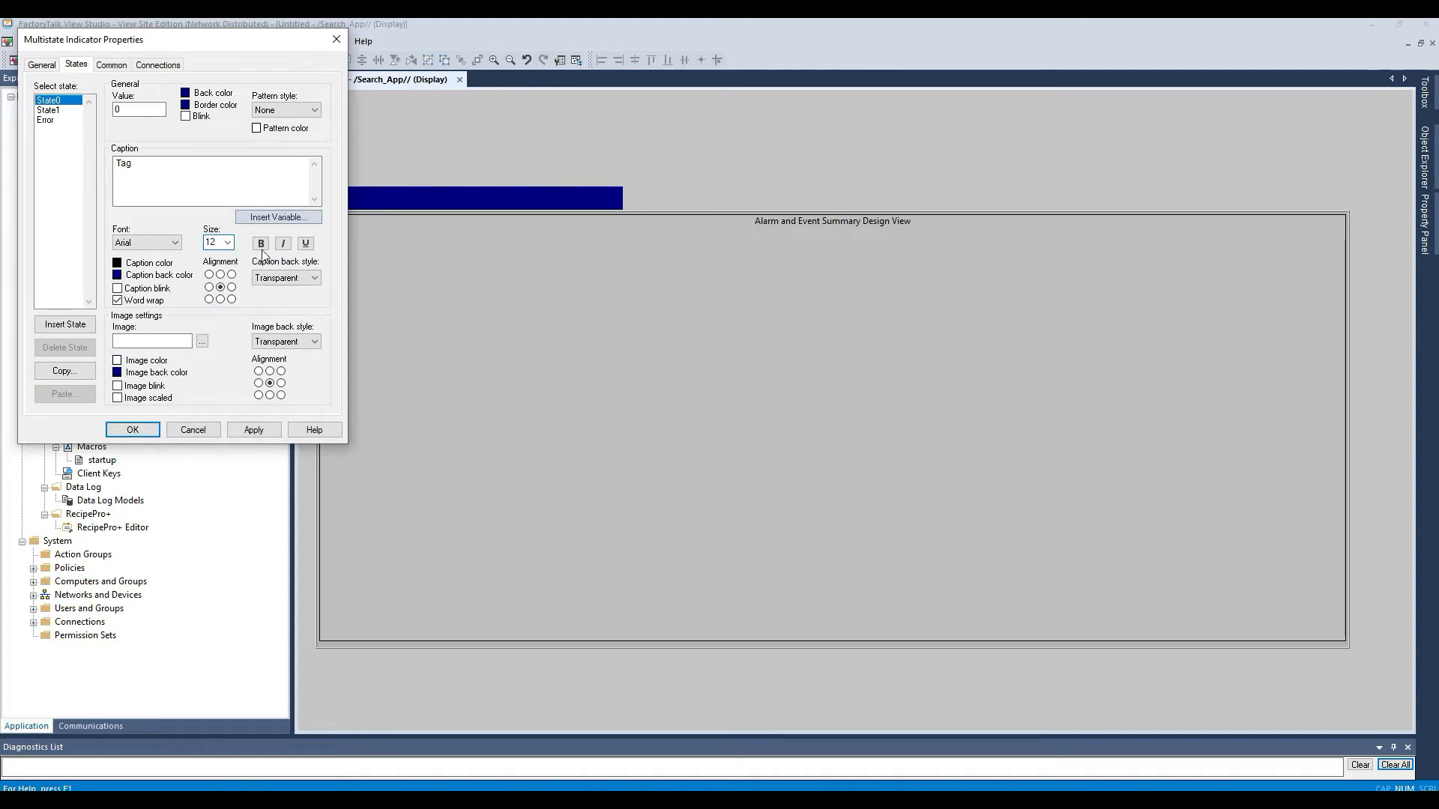
pyautogui.click(254, 429)
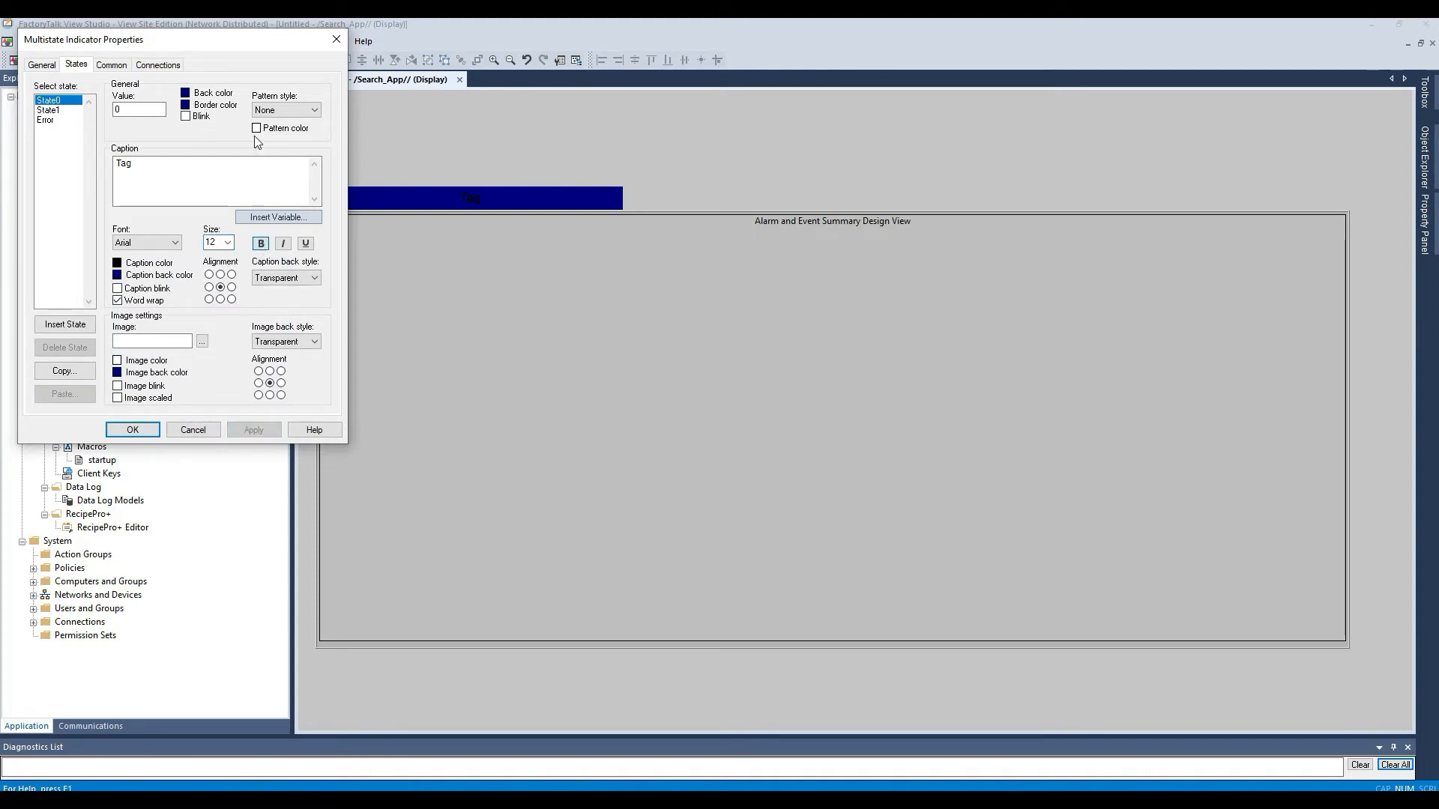
# - Set the State0 back color to light grey and apply
pyautogui.click(184, 95)
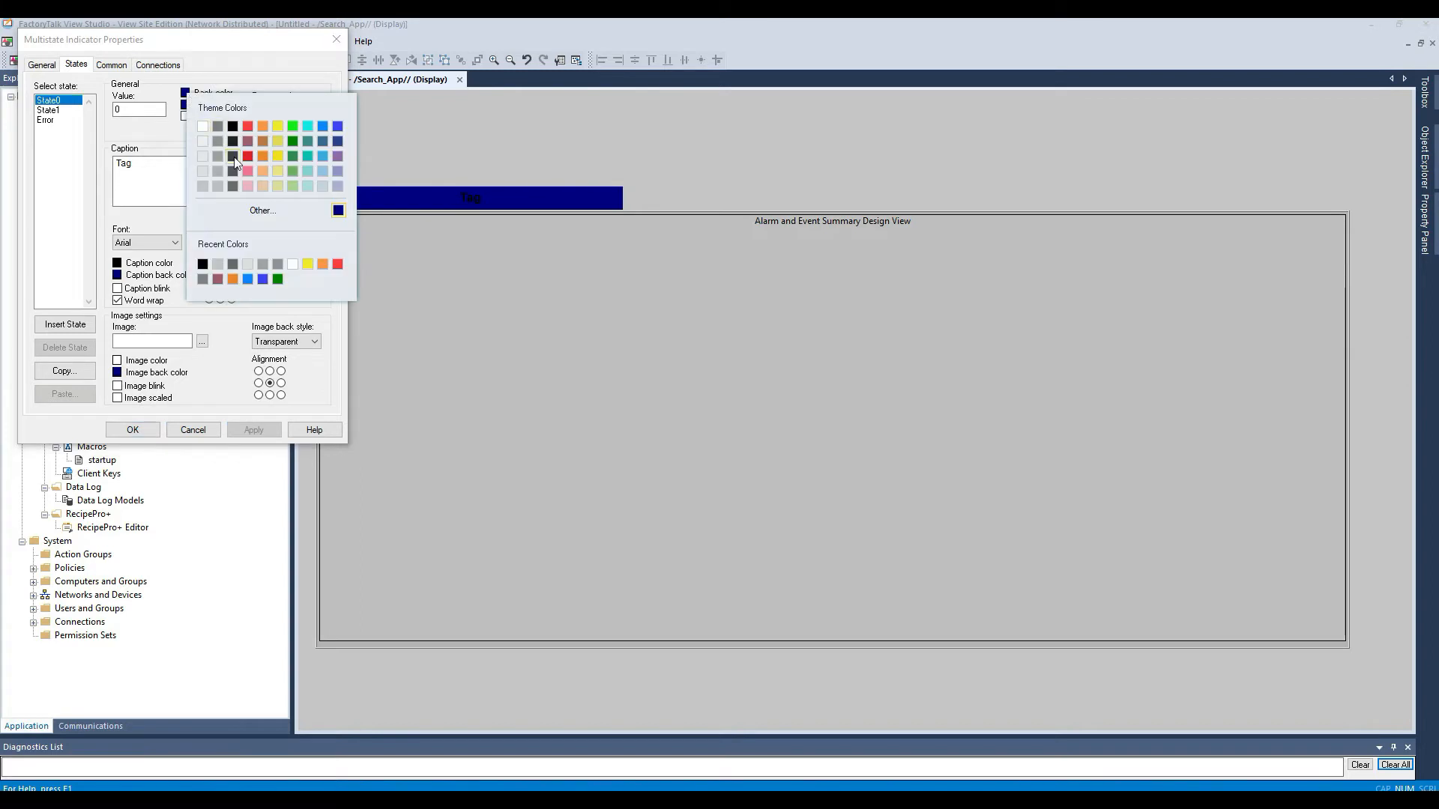
pyautogui.click(204, 185)
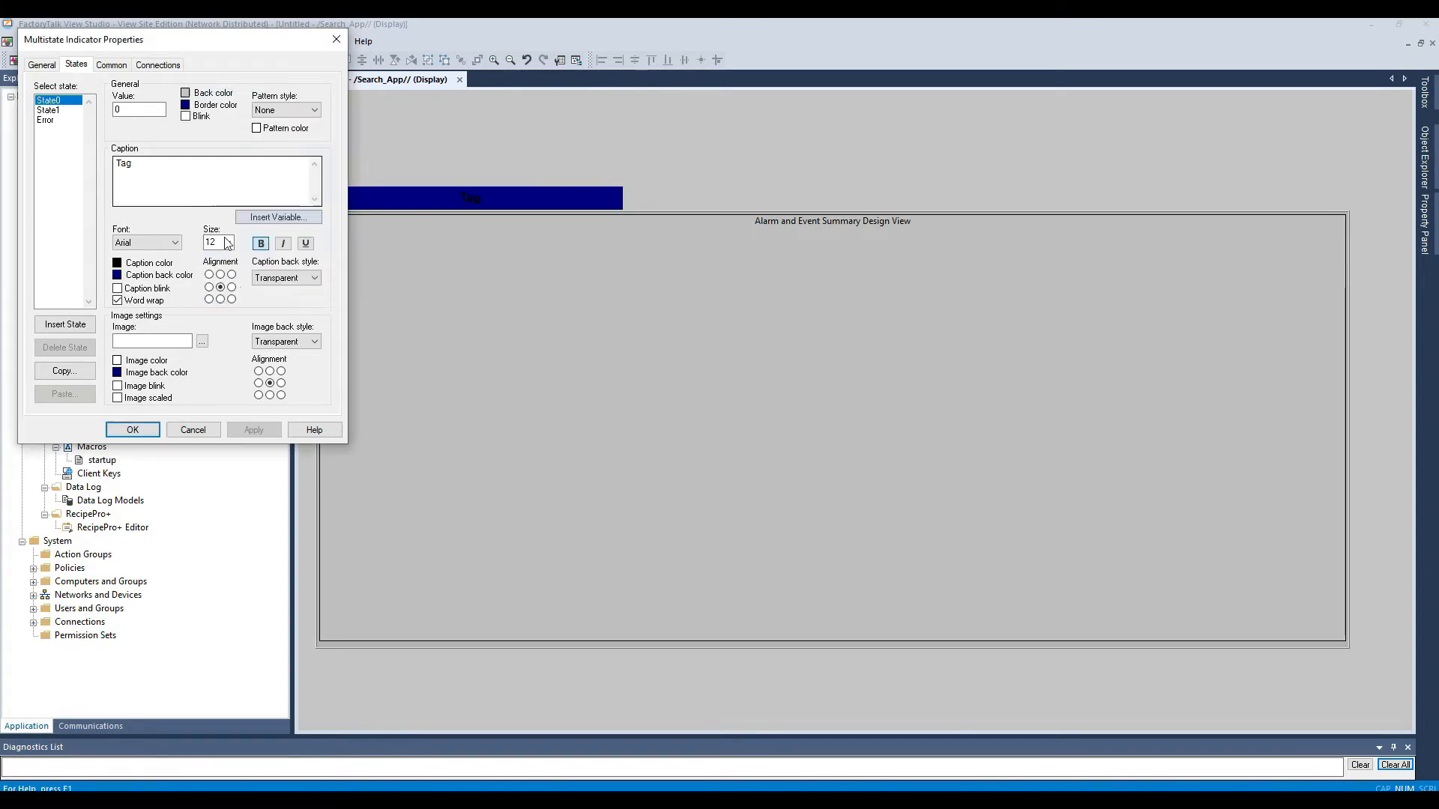
pyautogui.click(255, 430)
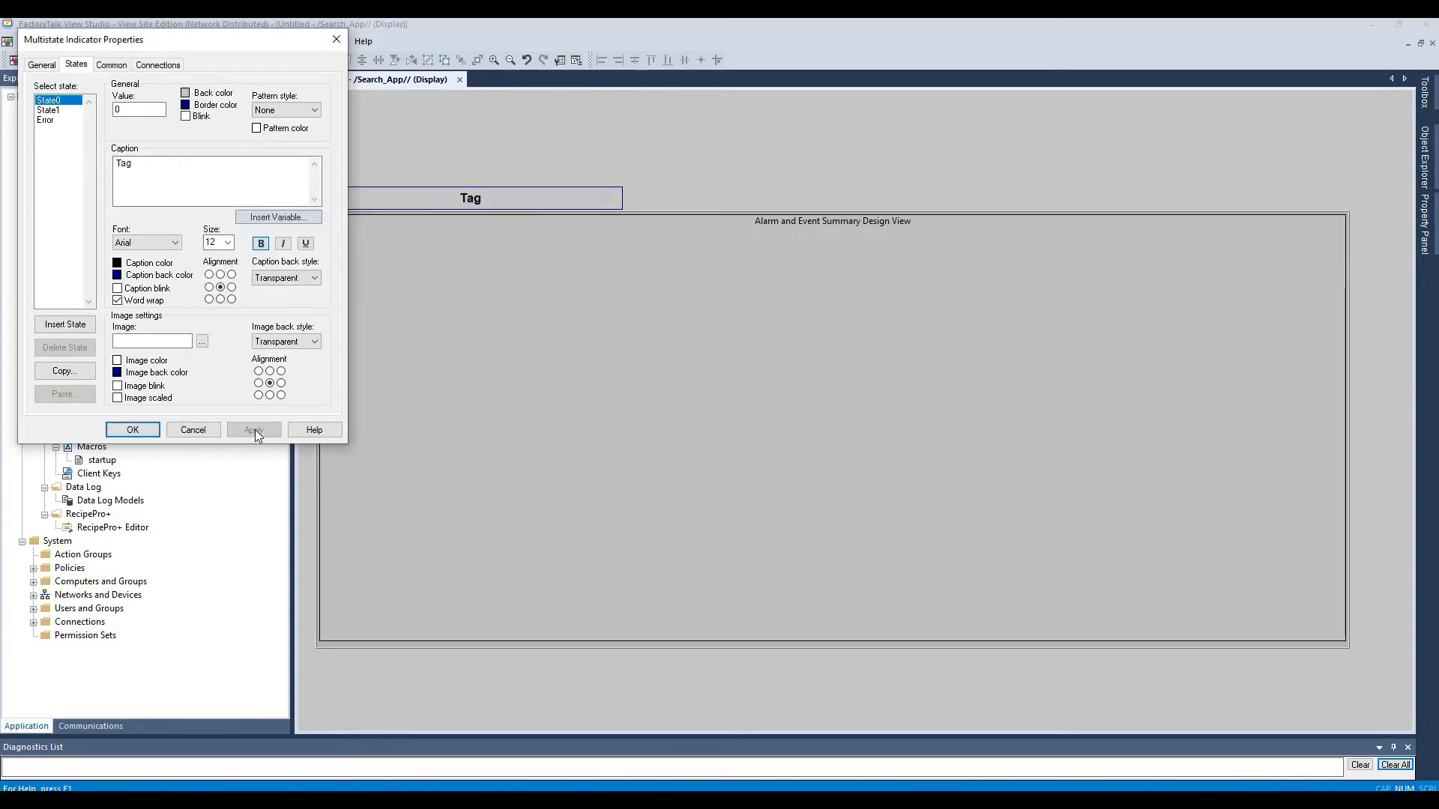
# - Set the State0 border color to dark grey on the Tag indicator
pyautogui.click(184, 105)
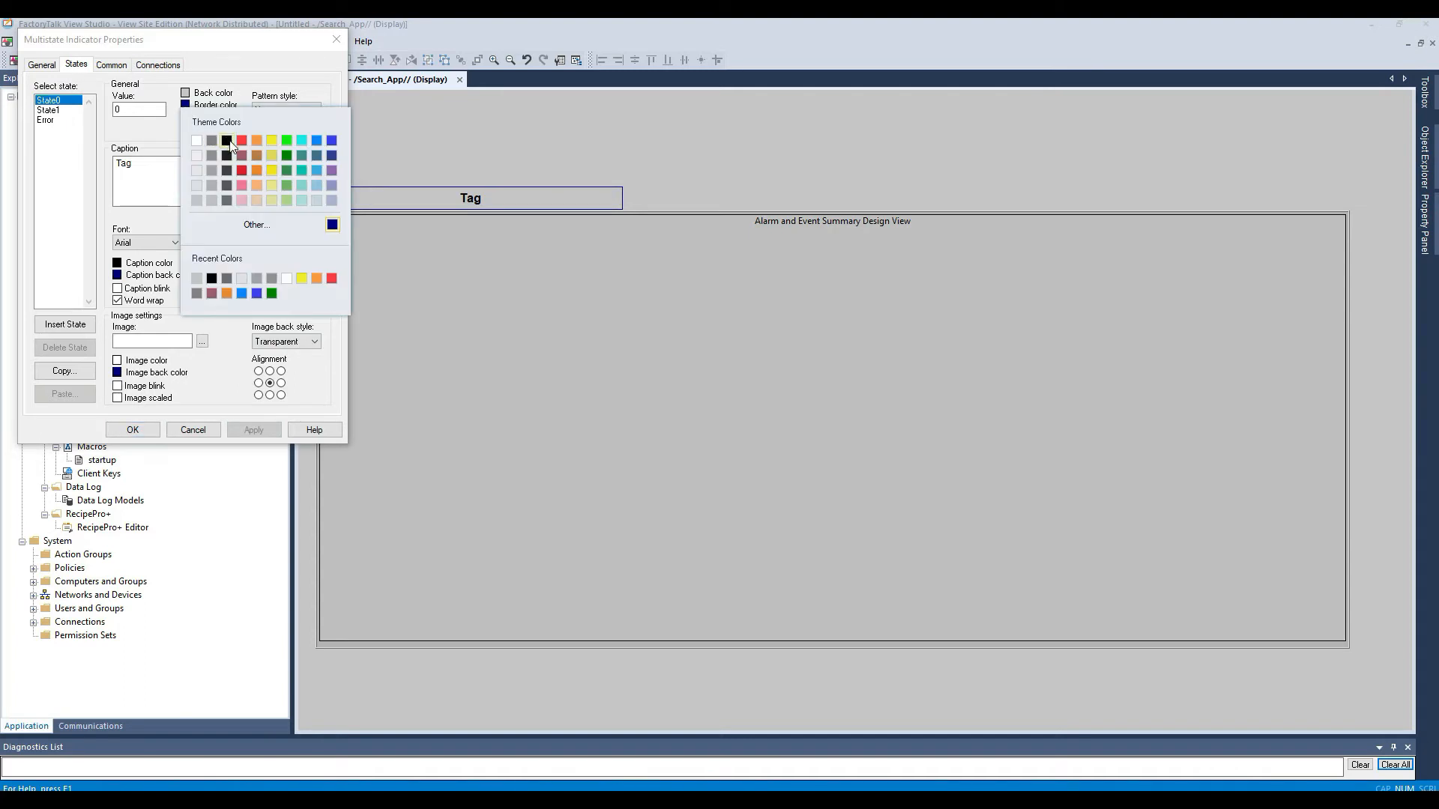
pyautogui.click(227, 140)
pyautogui.click(187, 108)
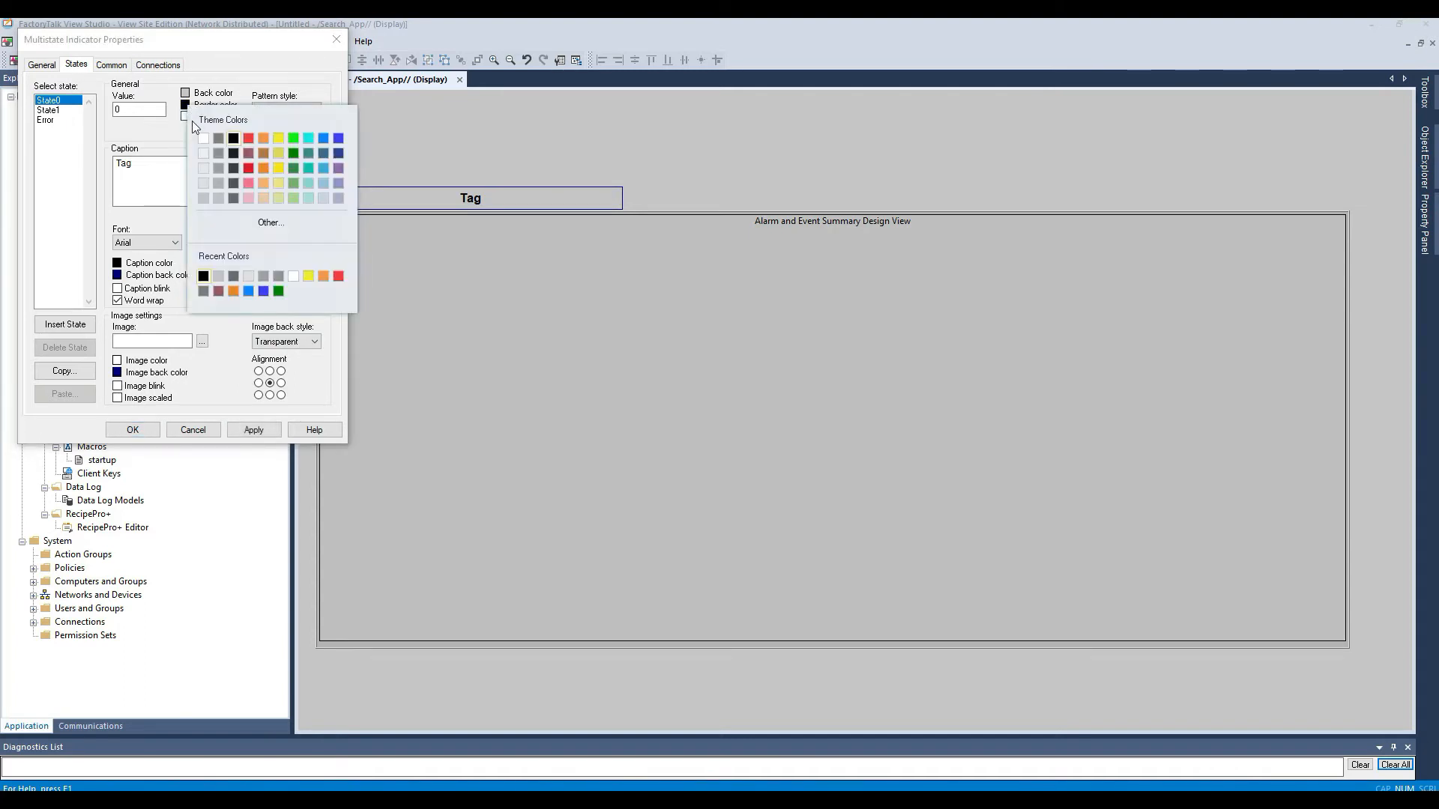
pyautogui.click(234, 198)
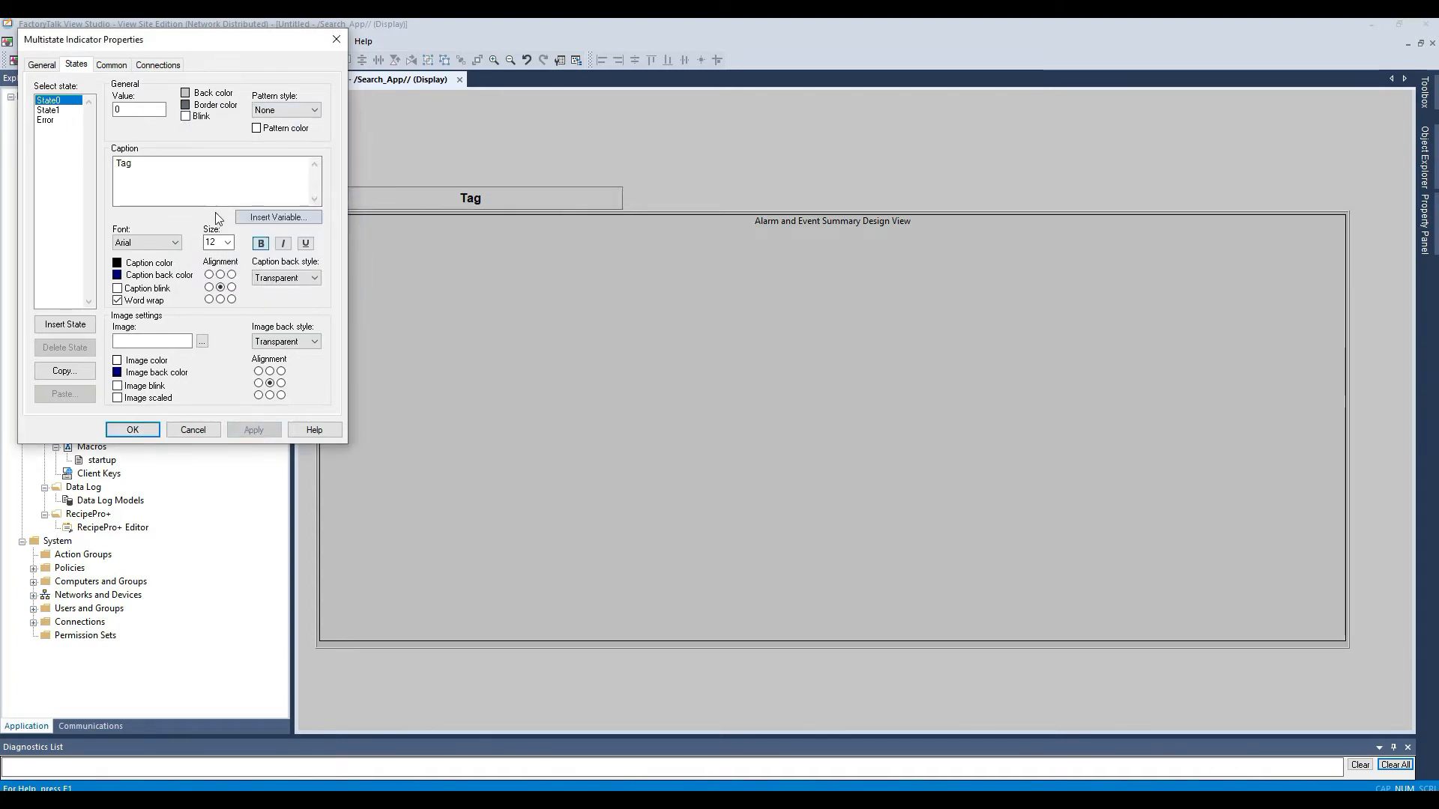
# - Set the State0 back color to a darker grey, apply it, and close the indicator's properties
pyautogui.click(186, 93)
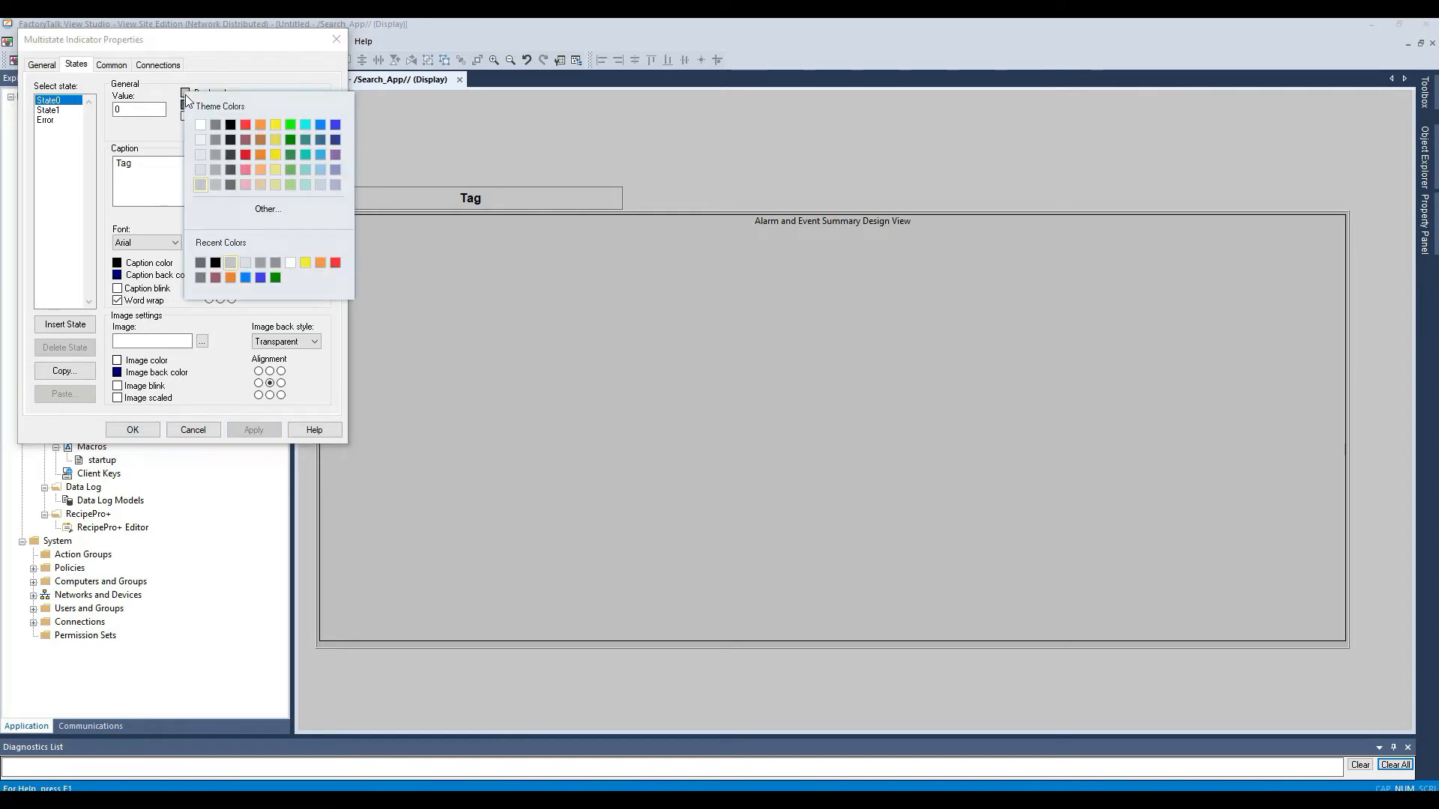
pyautogui.click(218, 173)
pyautogui.click(263, 430)
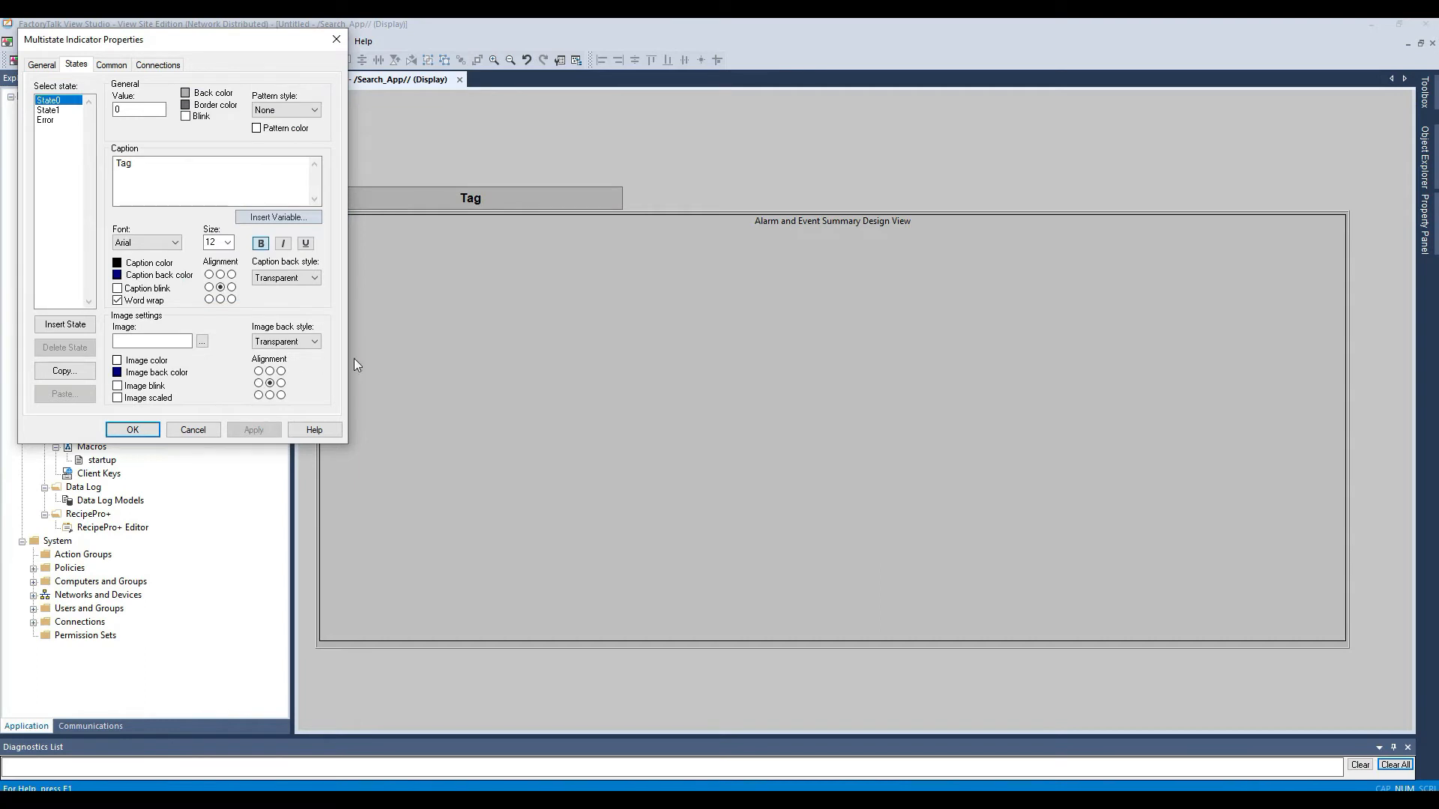
pyautogui.click(184, 429)
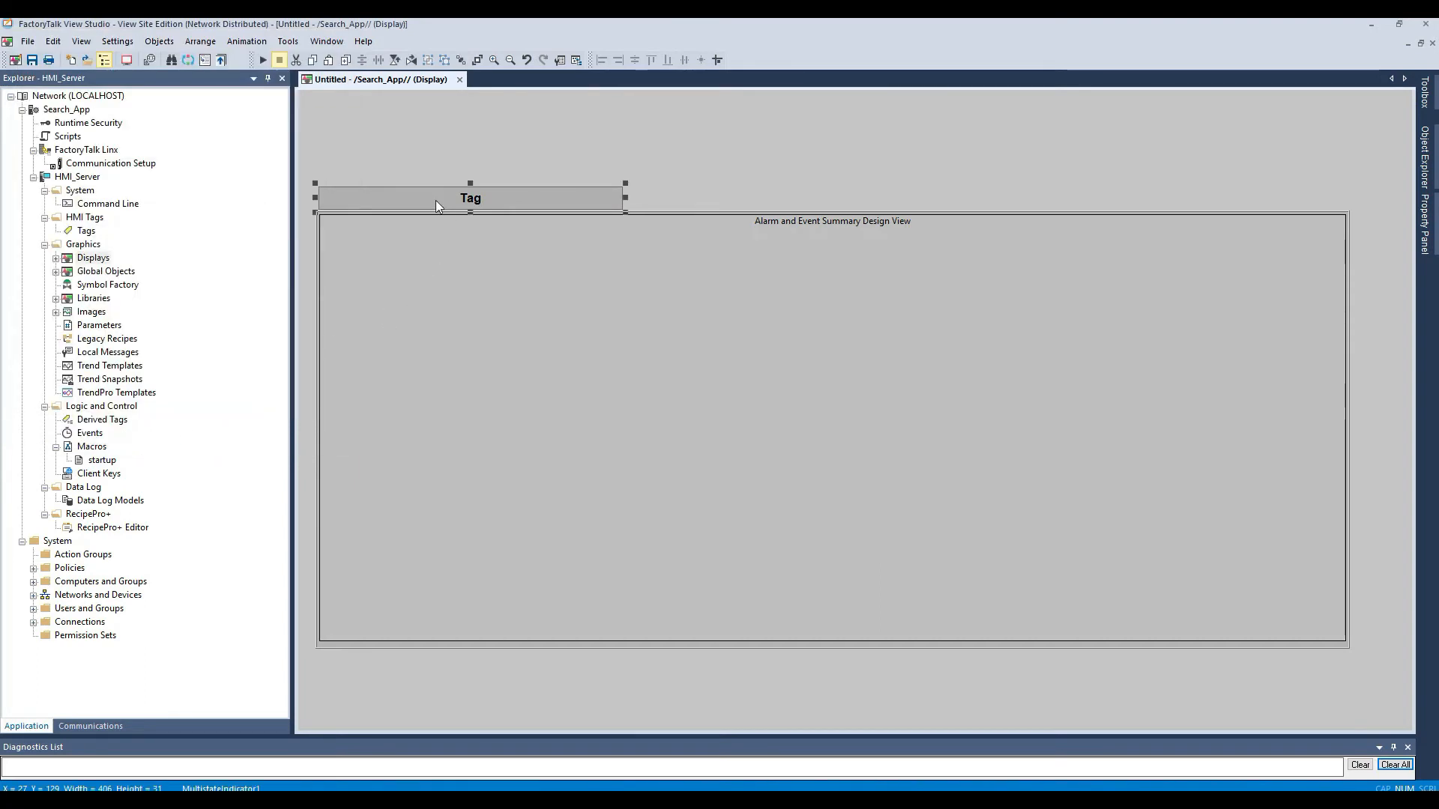
# - Duplicate the Tag header beside the original, widen the copy to about 969 to reach the summary's right edge, and align both headers' tops
pyautogui.hotkey('ctrl', 'd')
pyautogui.moveTo(484, 205); pyautogui.dragTo(781, 197)
pyautogui.moveTo(932, 198); pyautogui.dragTo(1352, 207)
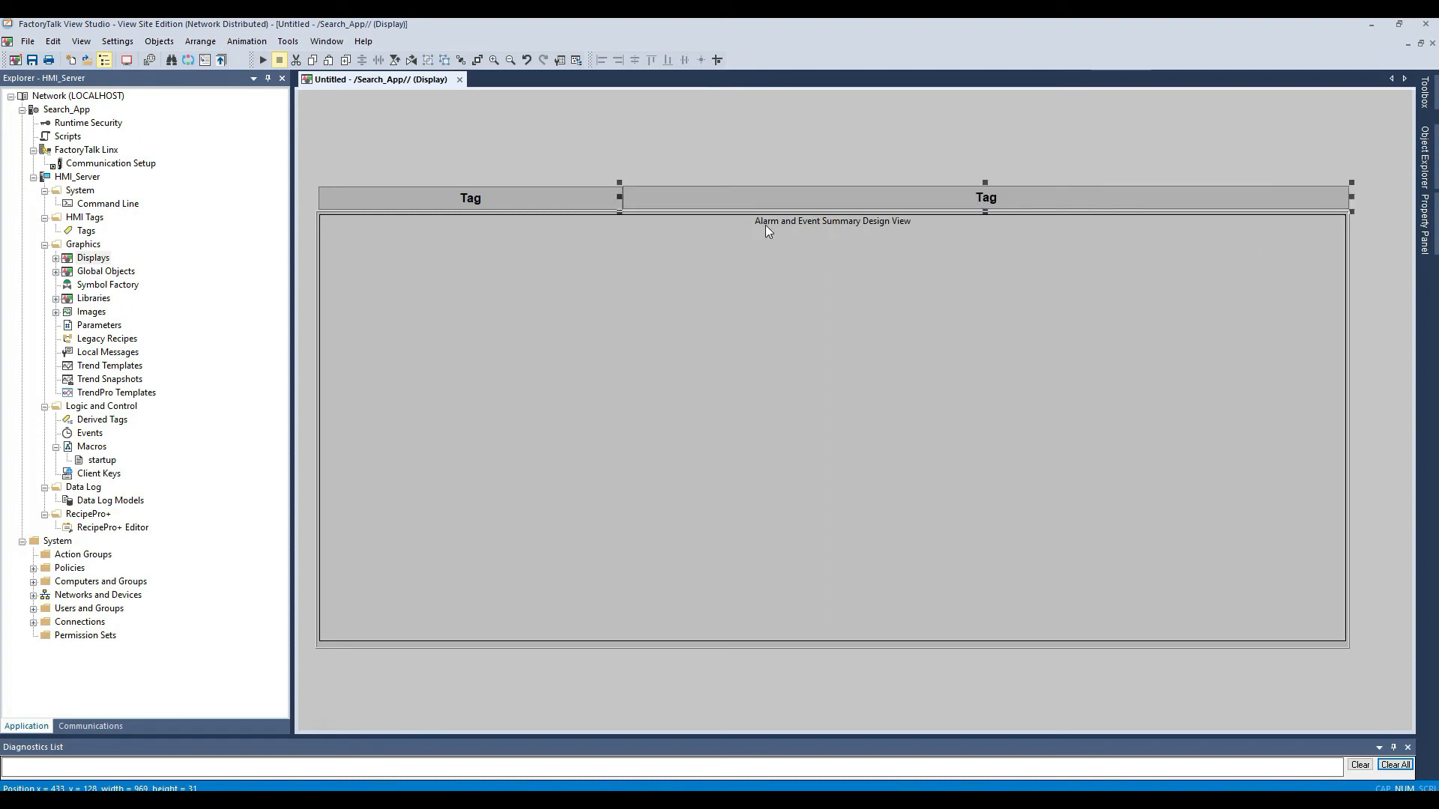
pyautogui.keyDown('shift'); pyautogui.click(605, 197); pyautogui.keyUp('shift')
pyautogui.click(199, 41)
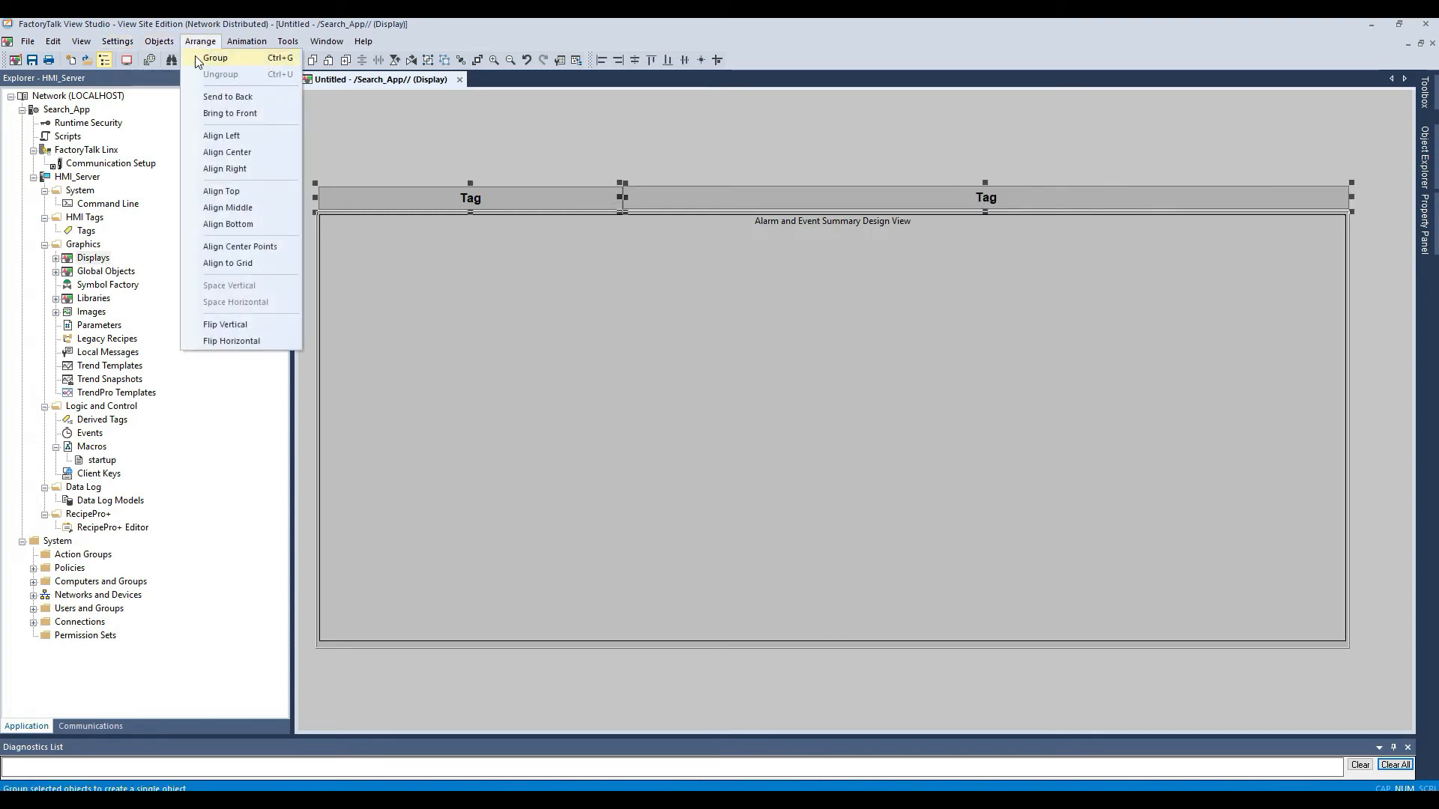
pyautogui.click(251, 189)
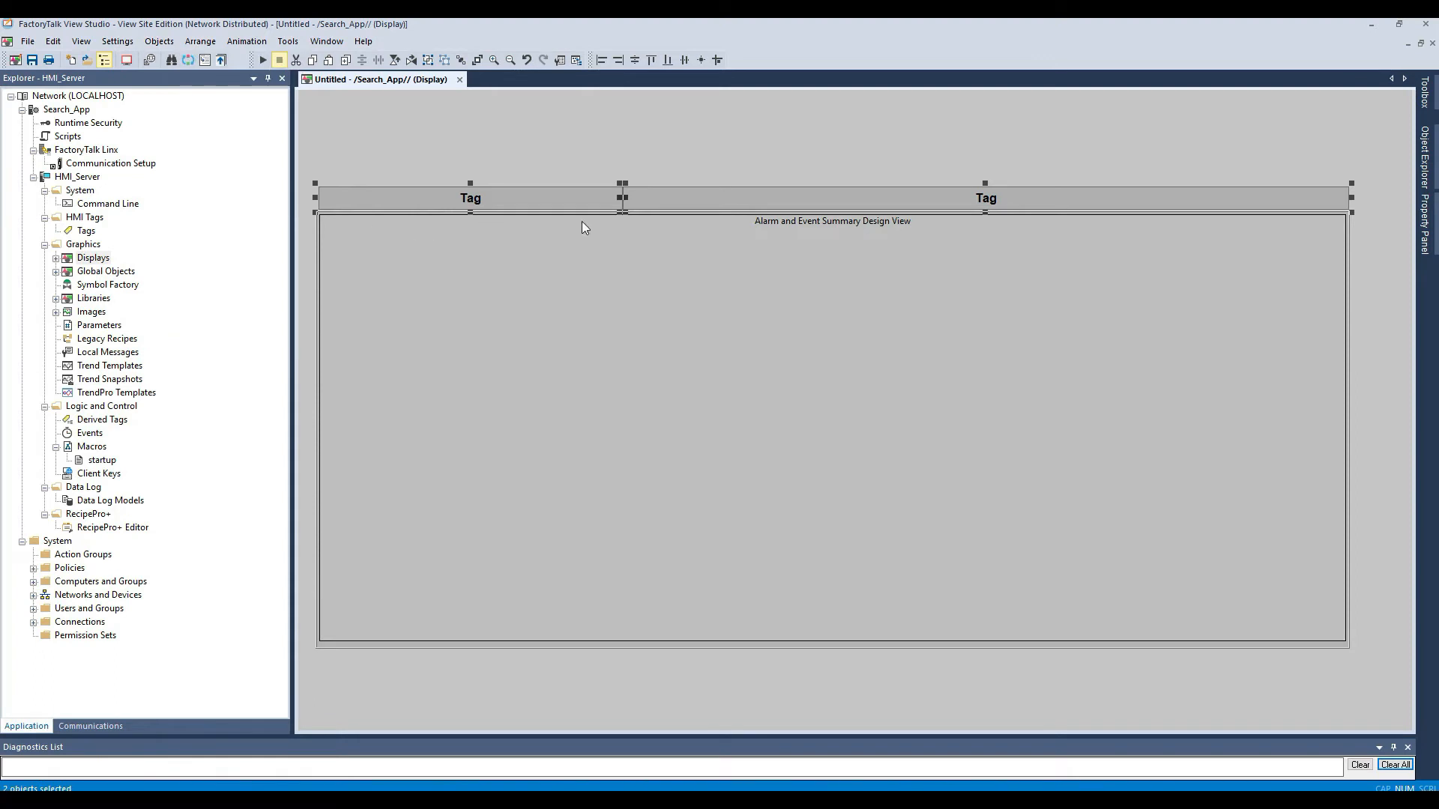
# - Change the State0 caption of the wide second header to "Description" and accept the properties
pyautogui.doubleClick(789, 205)
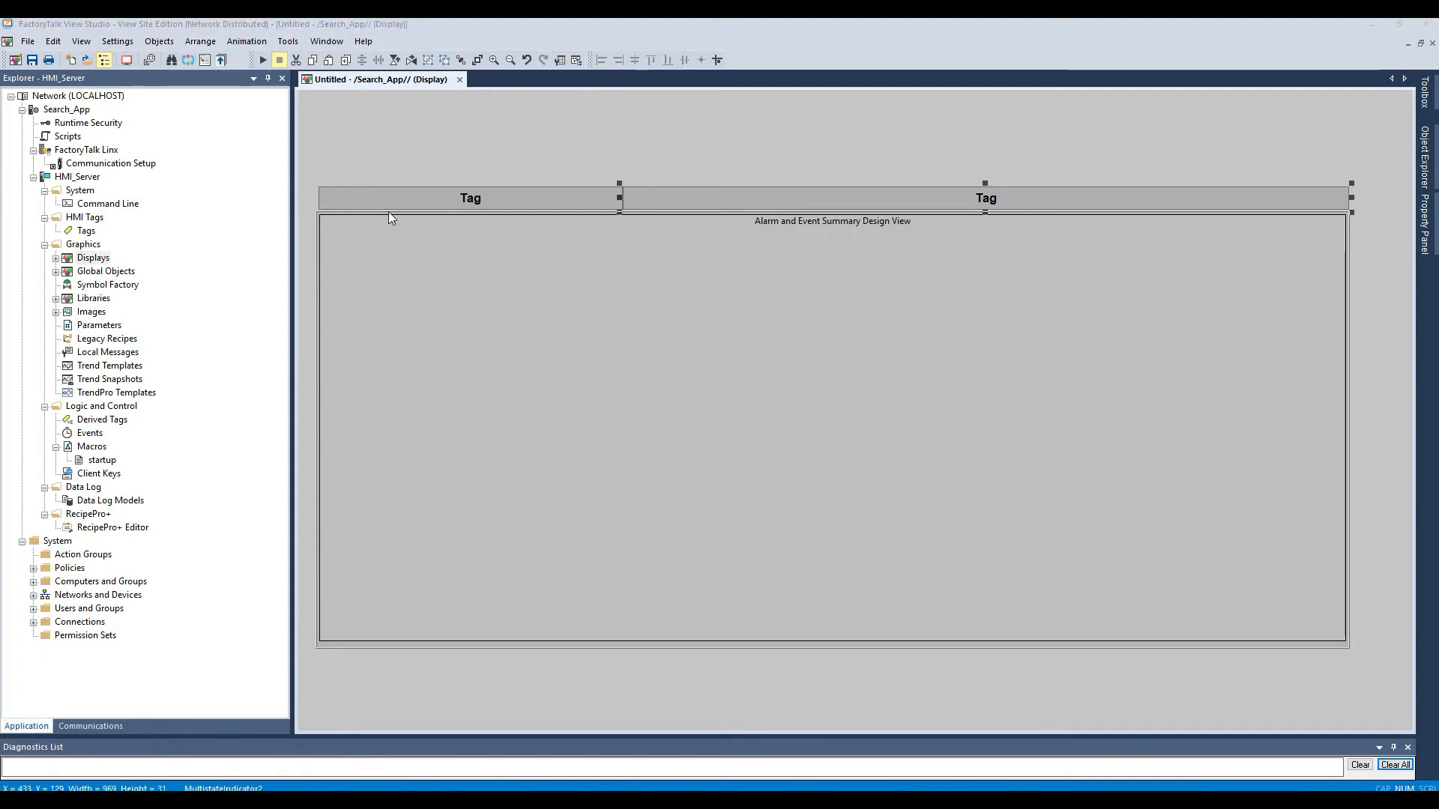
pyautogui.click(84, 65)
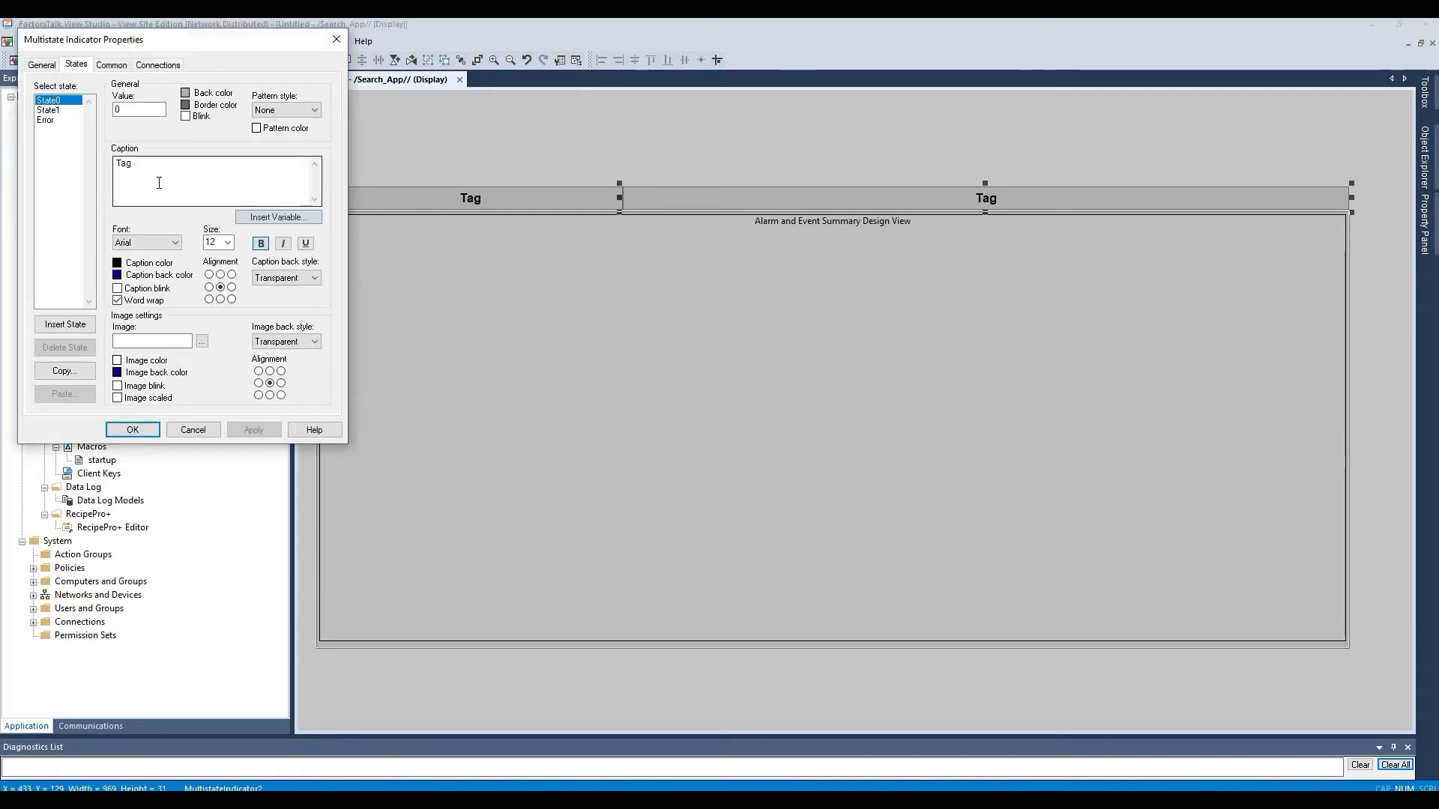
pyautogui.write('Description')
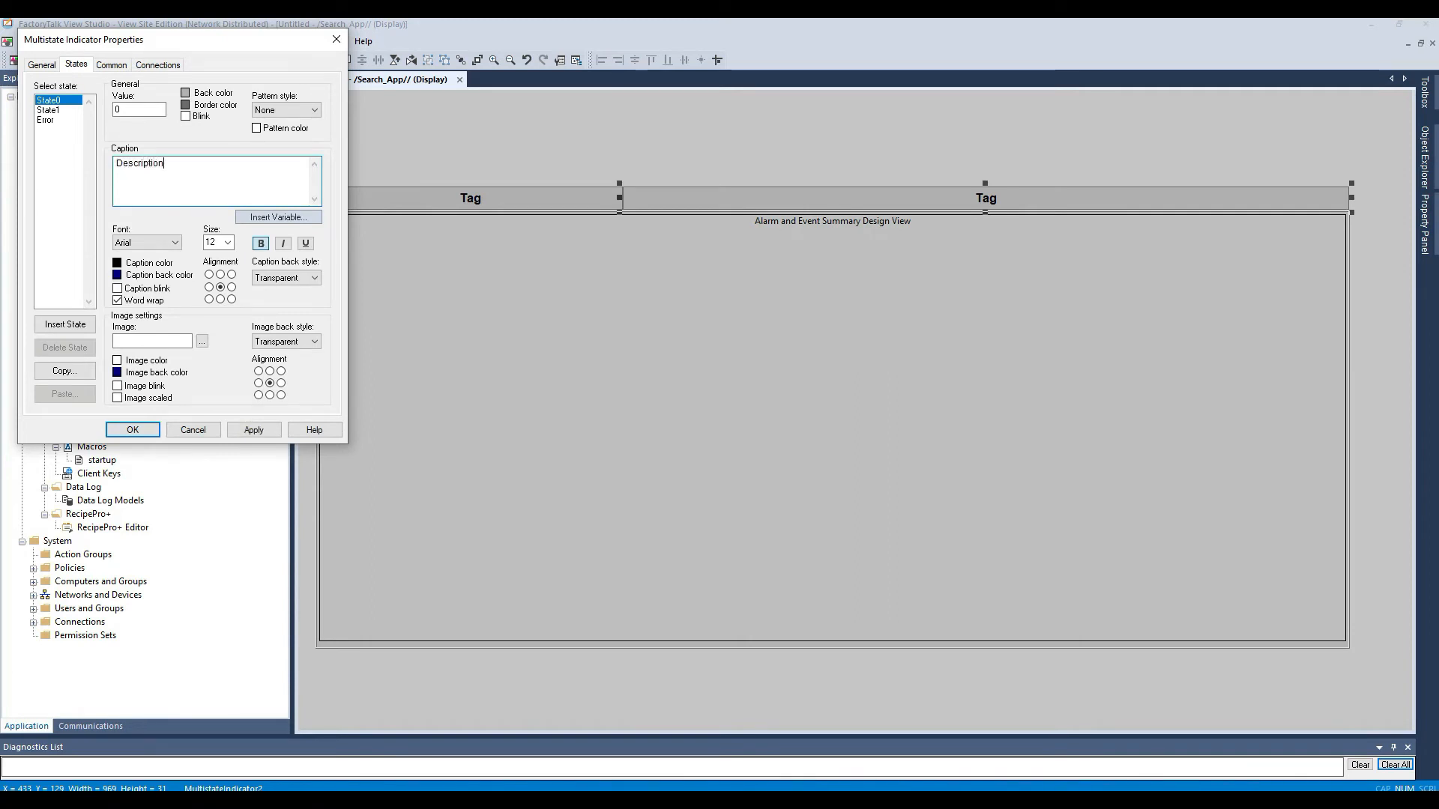
pyautogui.click(263, 429)
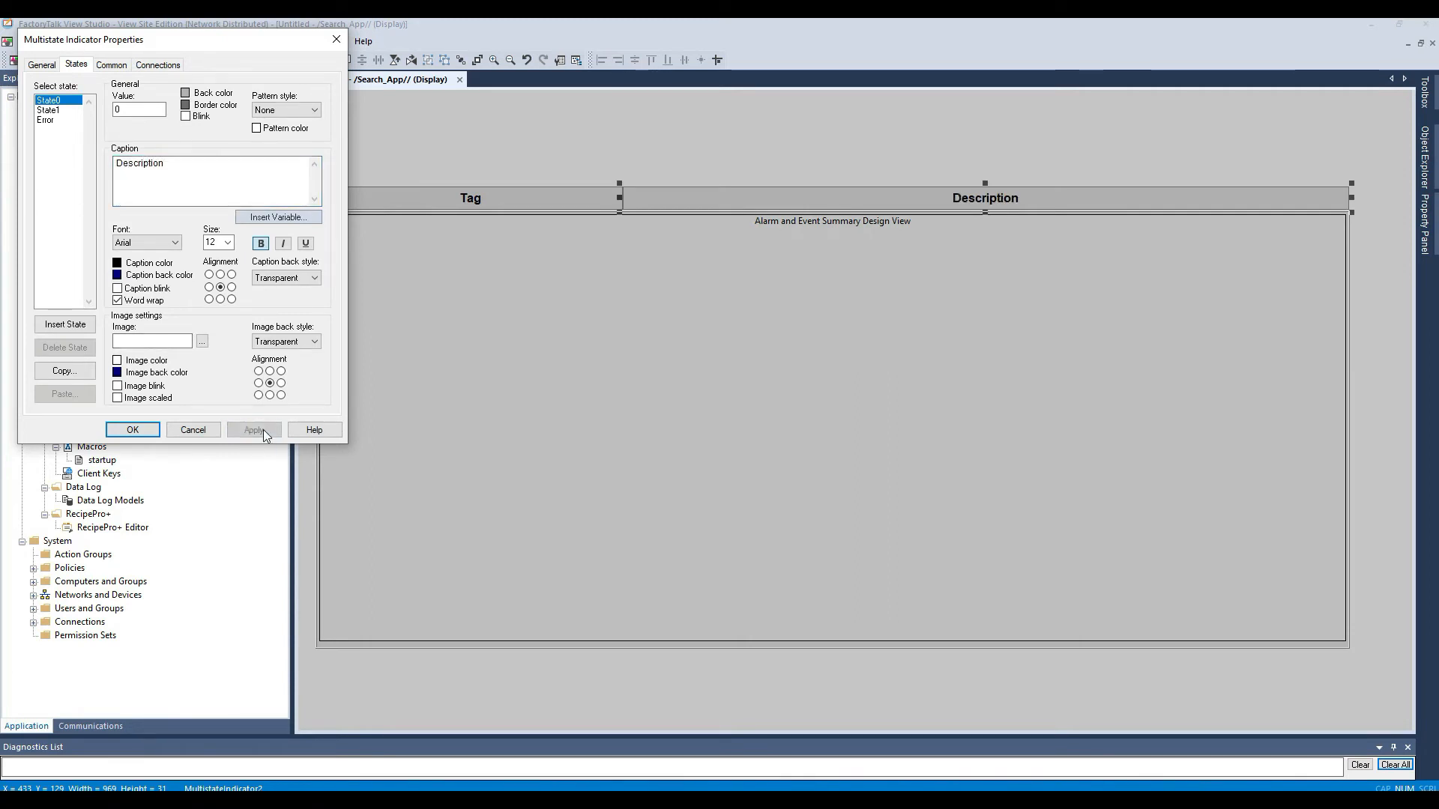
pyautogui.click(132, 430)
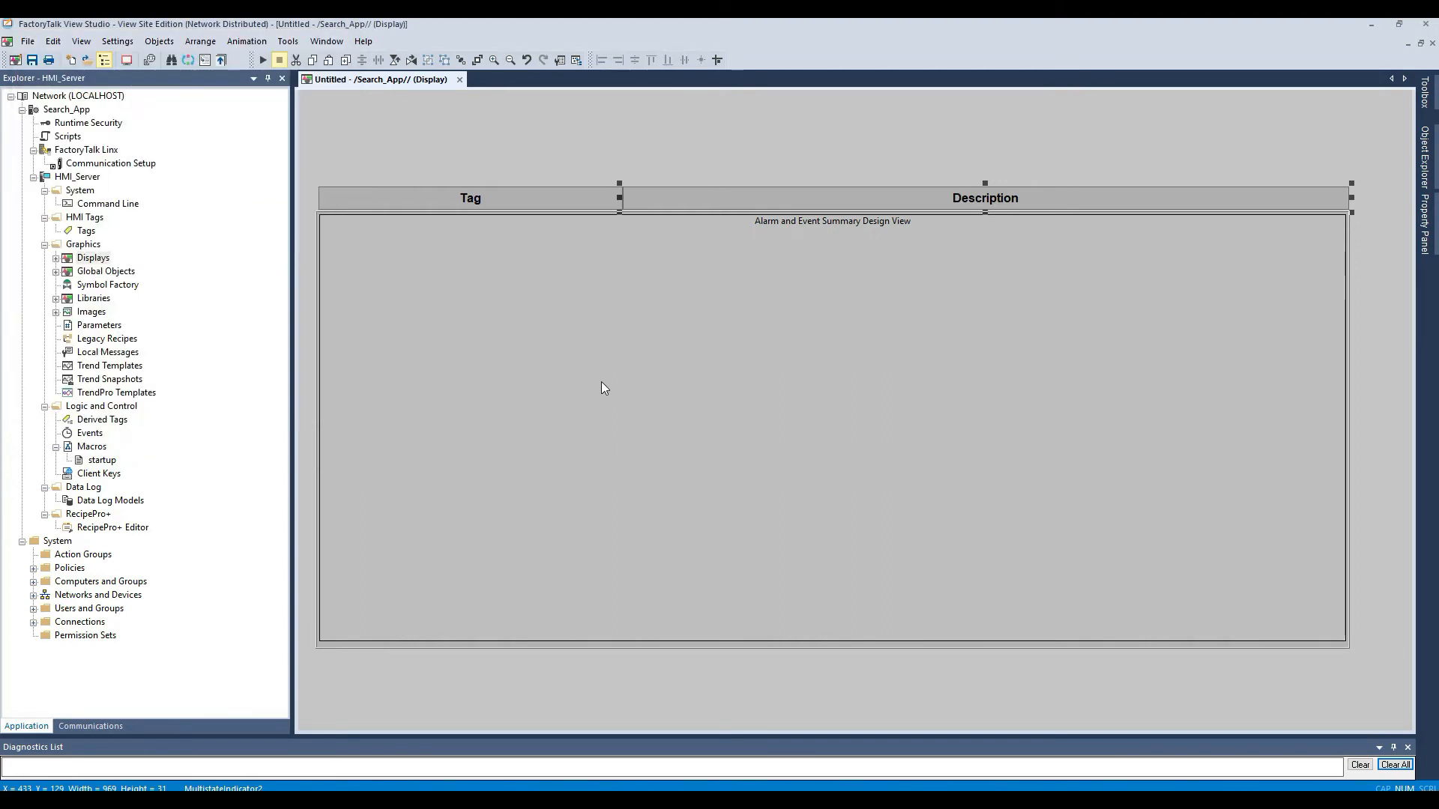
# - Draw a push button about 353 wide and 43 high above the column headers
pyautogui.click(674, 243)
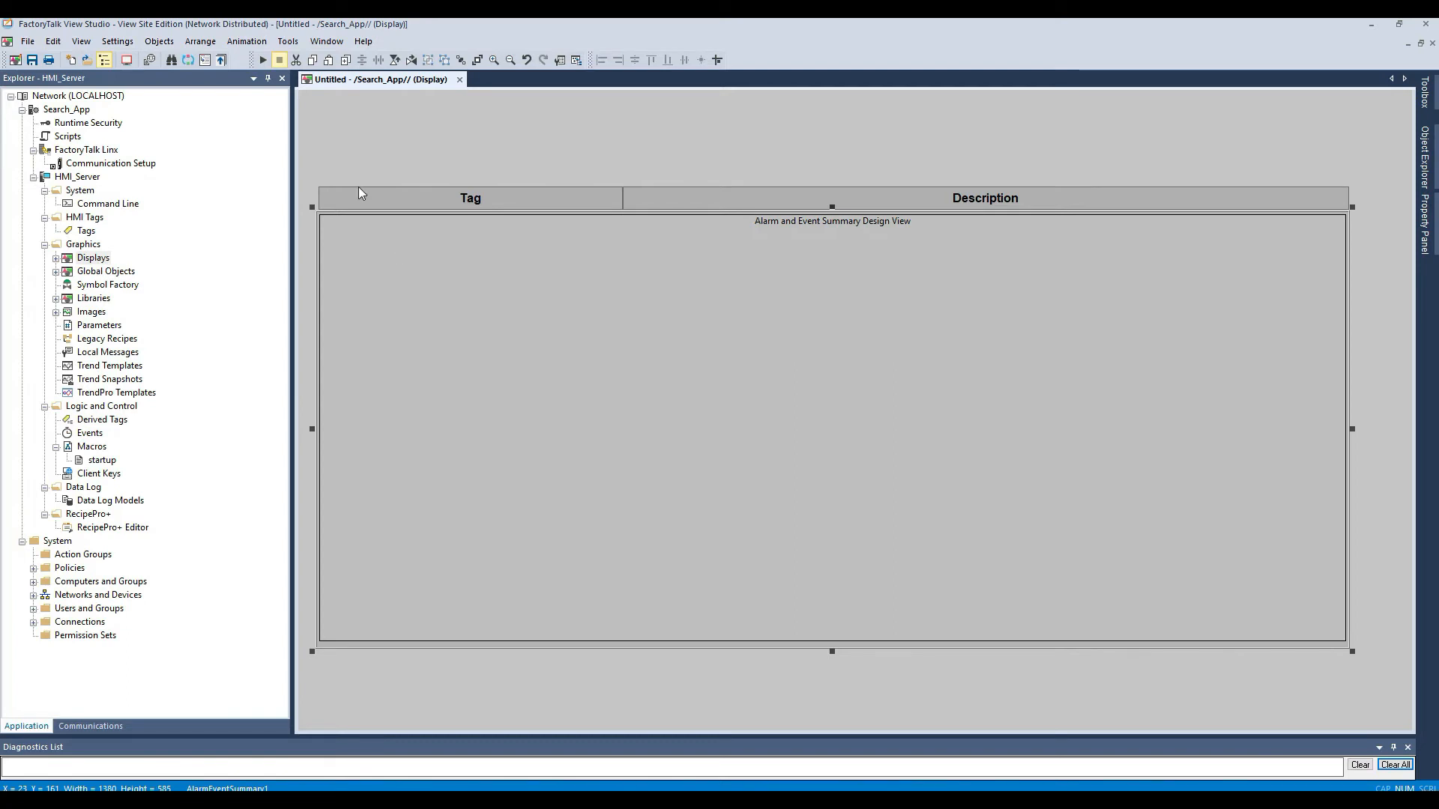
pyautogui.click(151, 44)
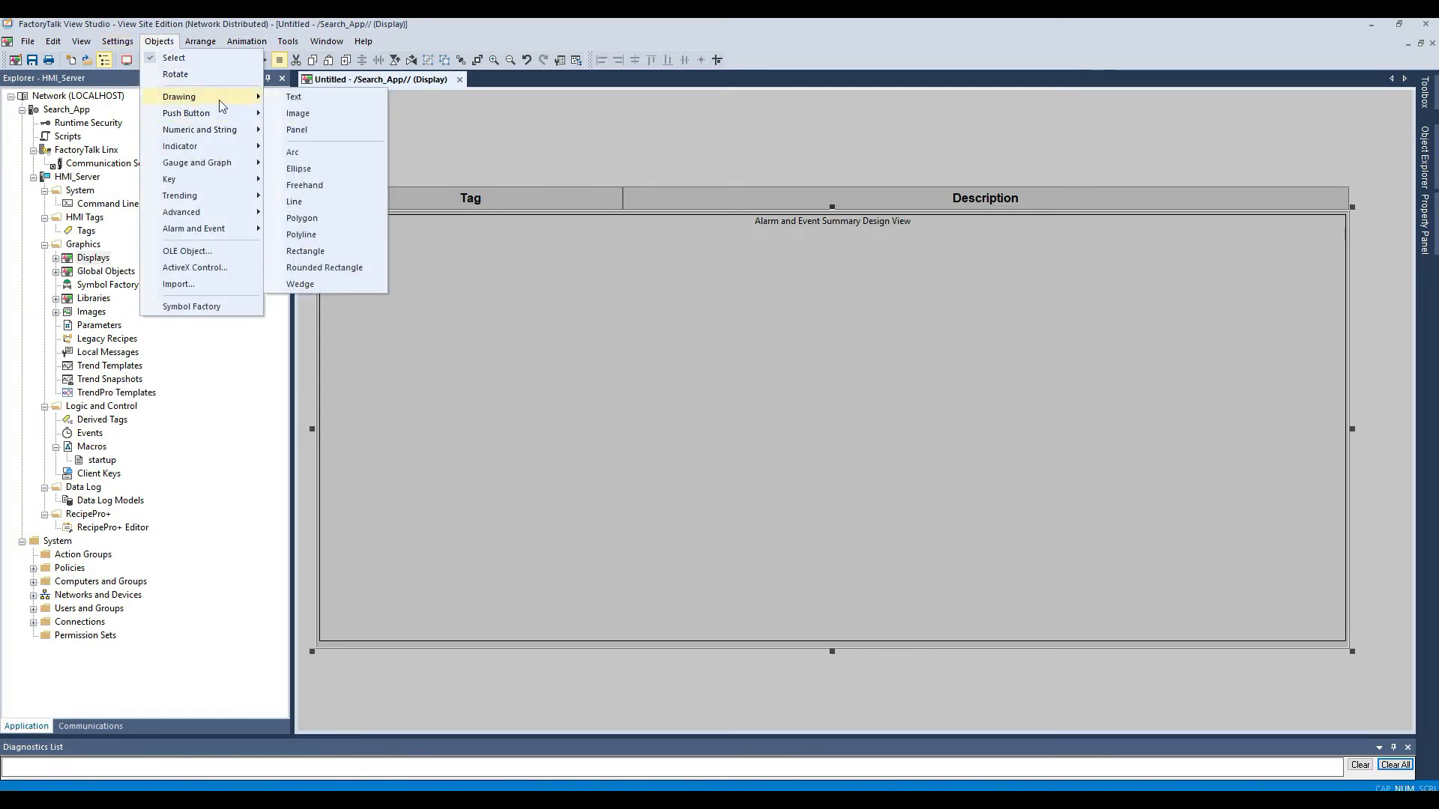
pyautogui.moveTo(222, 114)
pyautogui.click(301, 113)
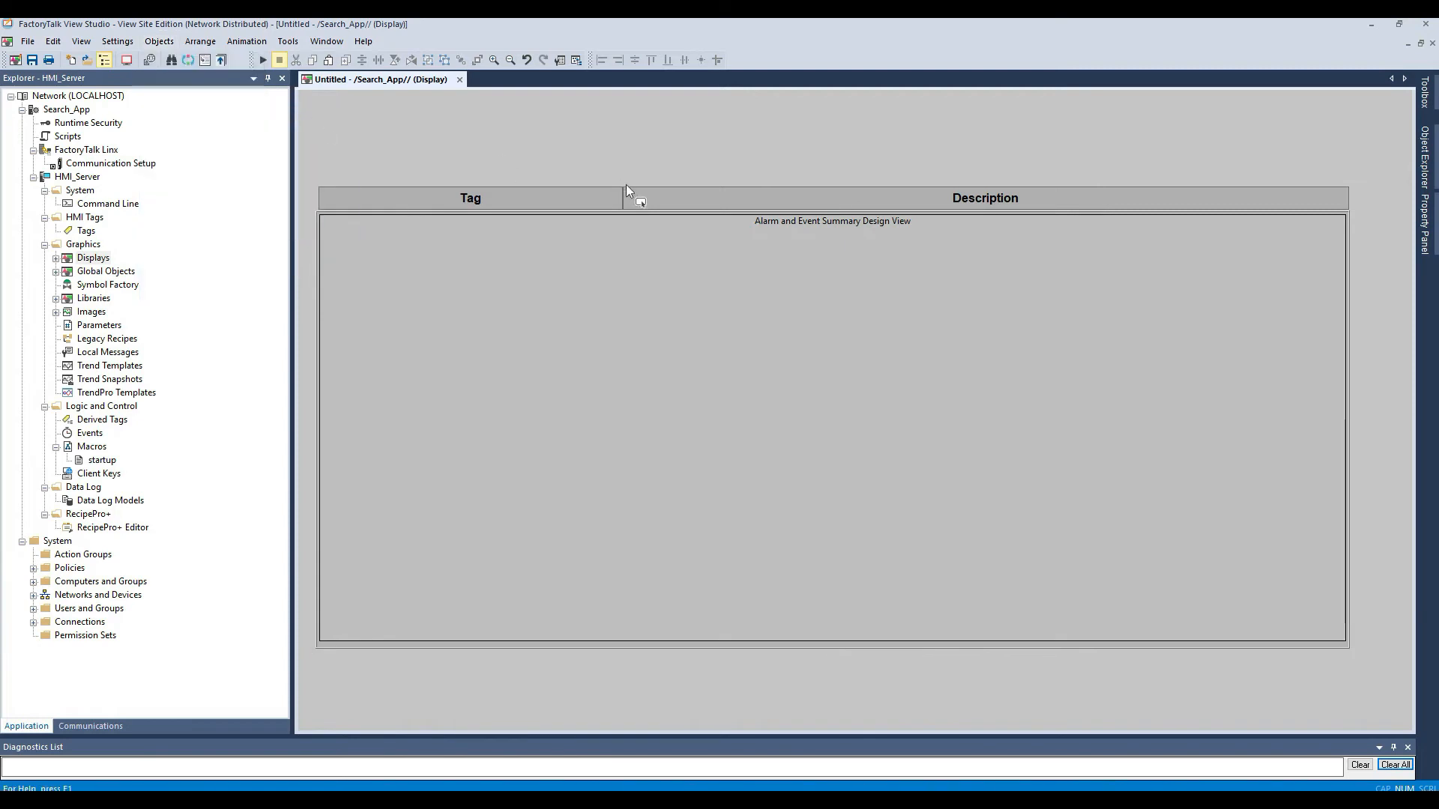
pyautogui.moveTo(619, 146); pyautogui.dragTo(884, 178)
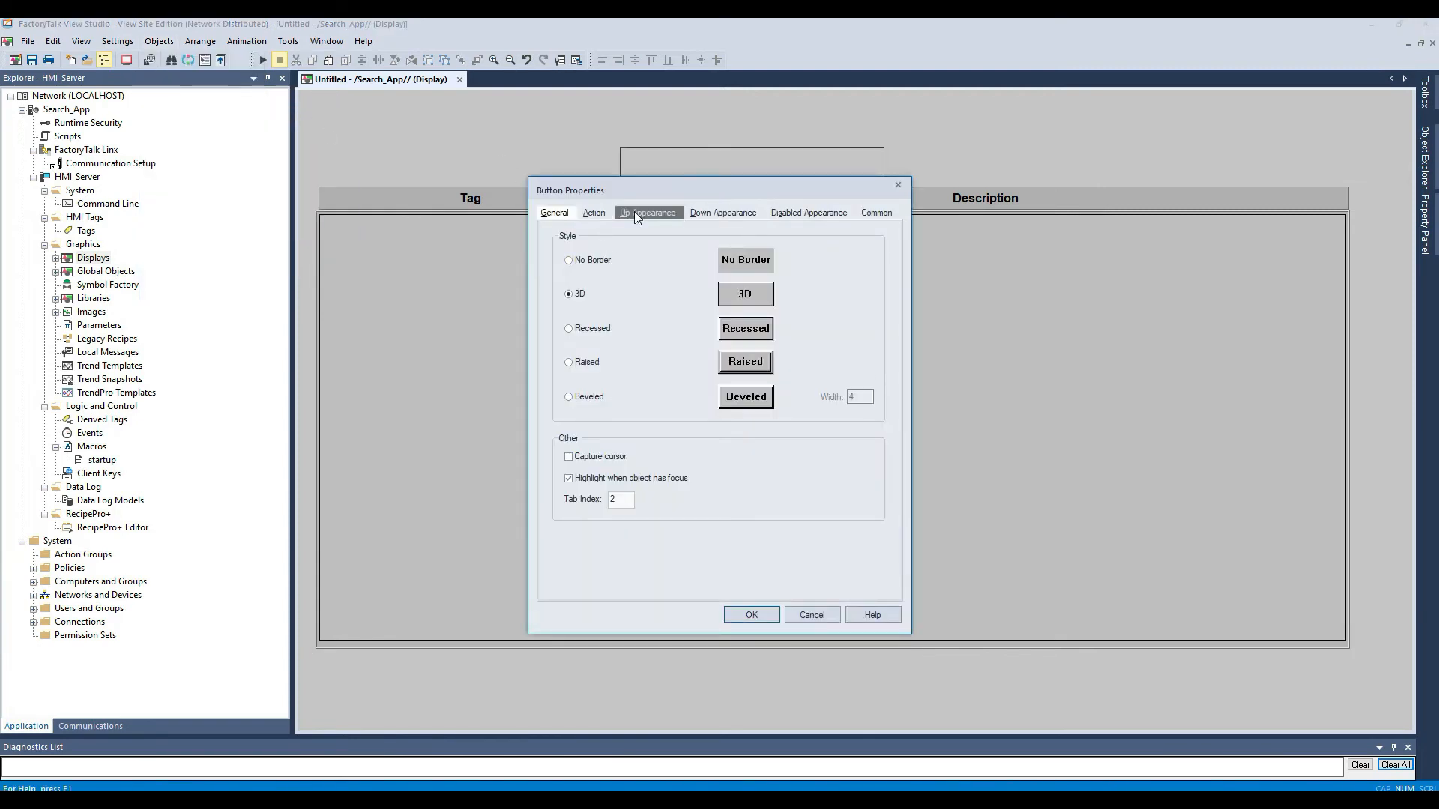
# - Caption the new button "Find Device" in its up appearance and accept the properties without entering a release action
pyautogui.click(634, 212)
pyautogui.click(658, 358)
pyautogui.write('Find Device')
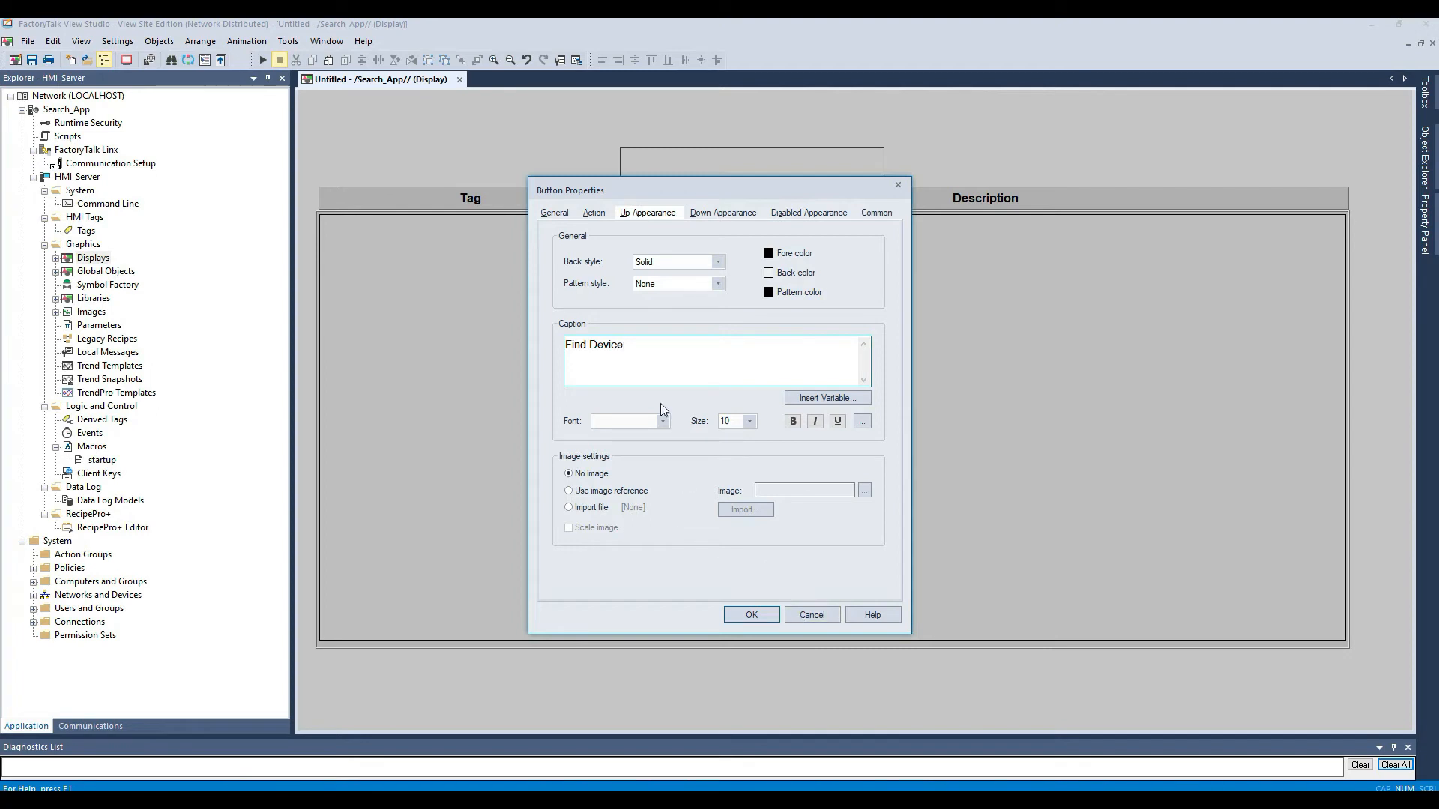
pyautogui.click(596, 218)
pyautogui.click(623, 448)
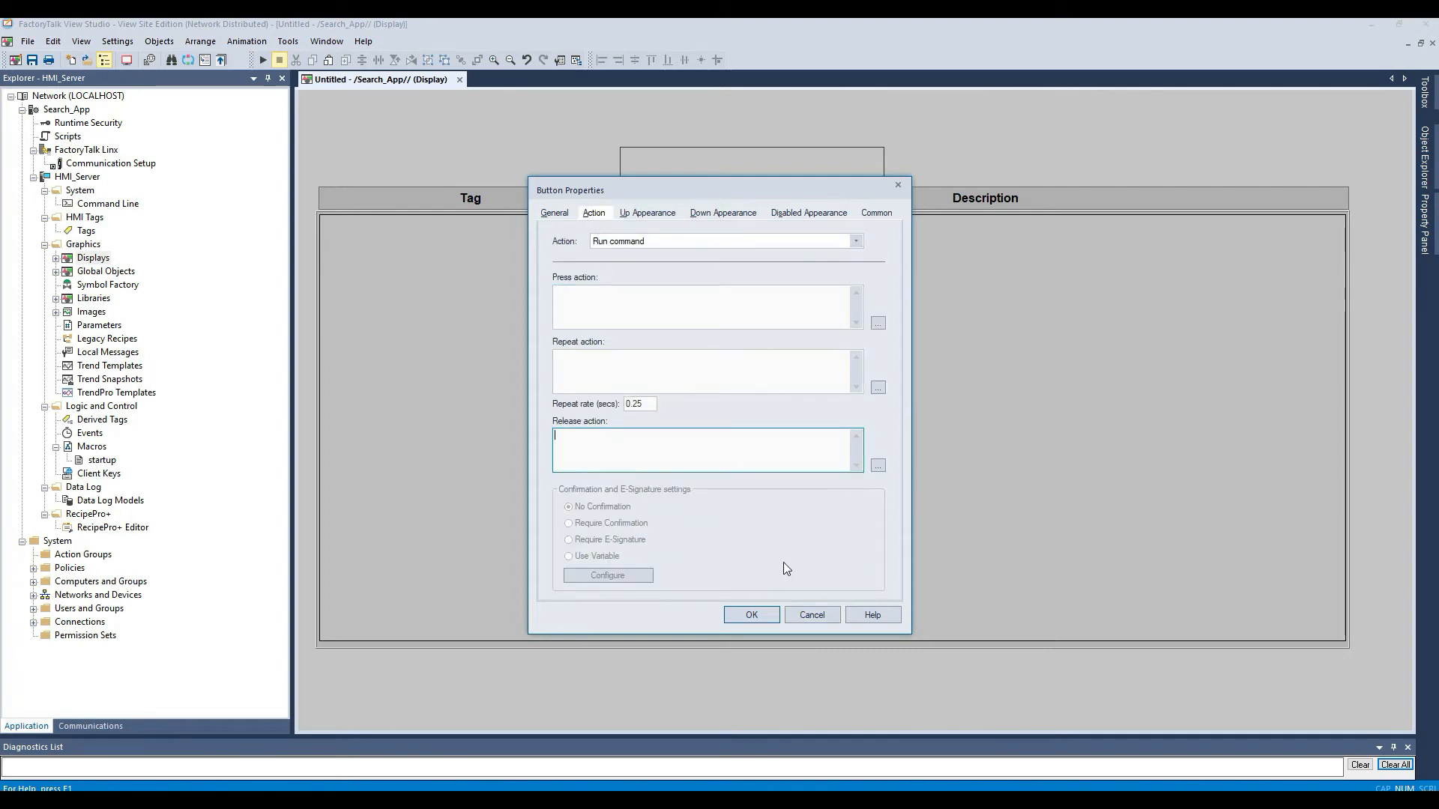
pyautogui.click(751, 615)
# - Copy the Alarm and Event Summary's object name from its common properties, and close them
pyautogui.click(678, 394)
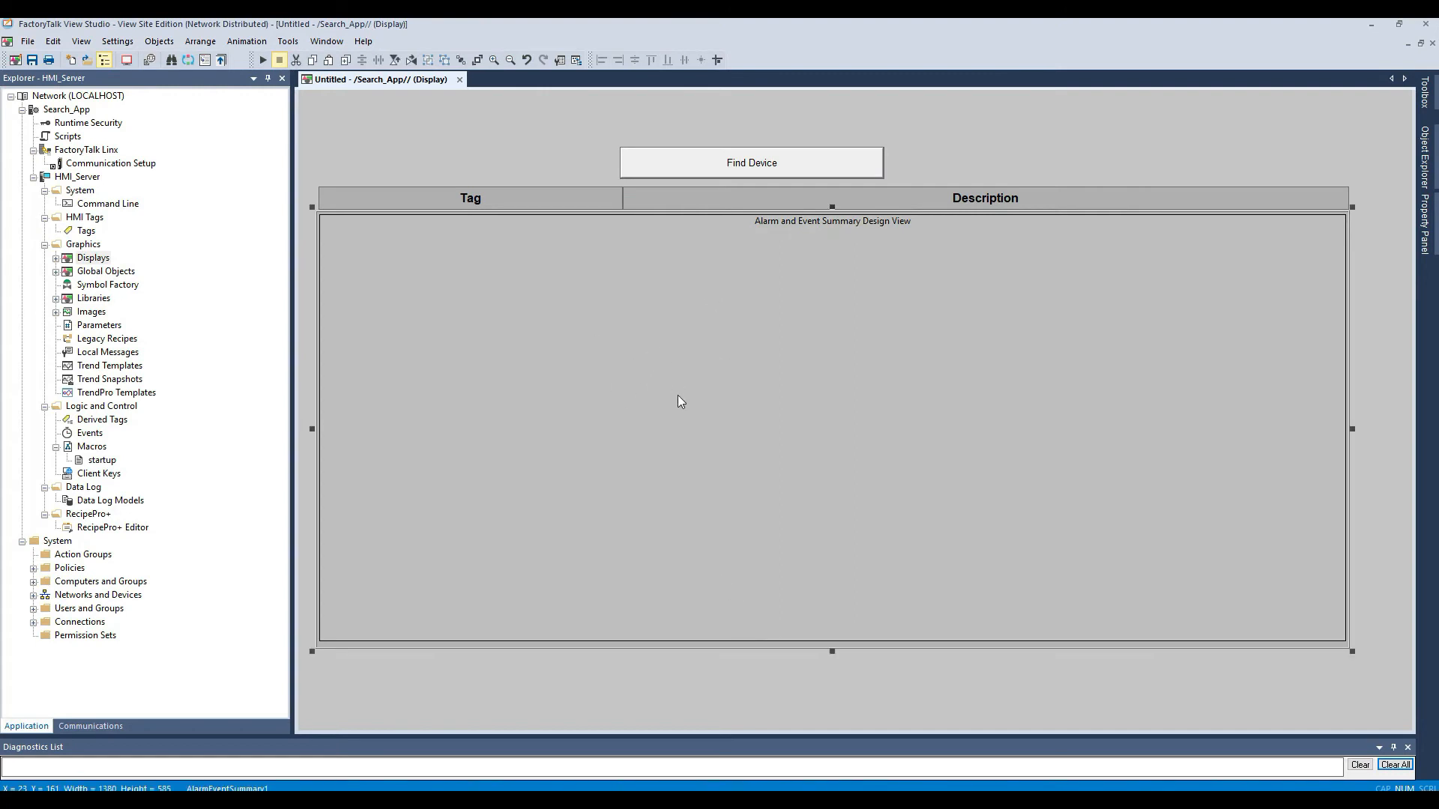
pyautogui.rightClick(684, 345)
pyautogui.click(710, 335)
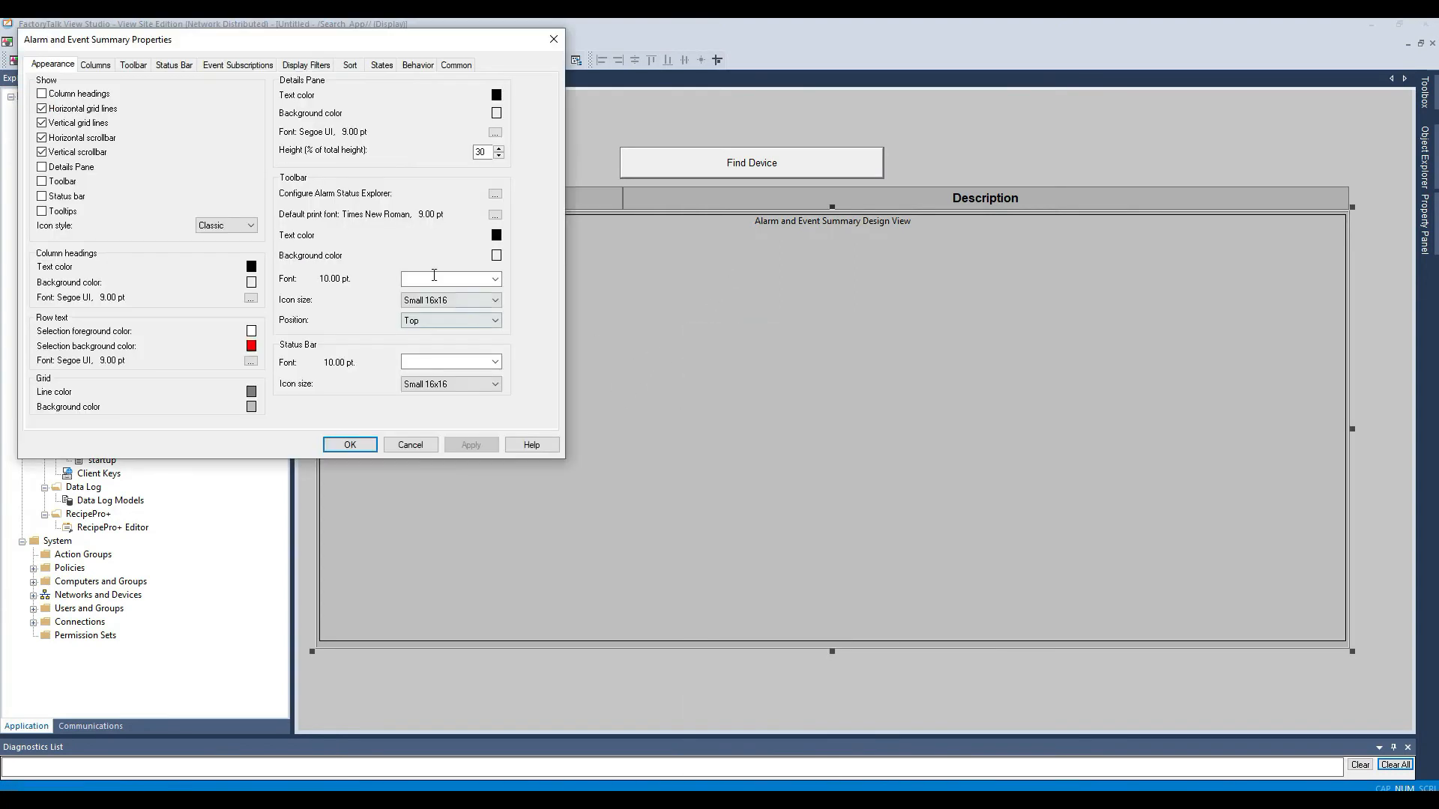
pyautogui.click(456, 65)
pyautogui.click(147, 195)
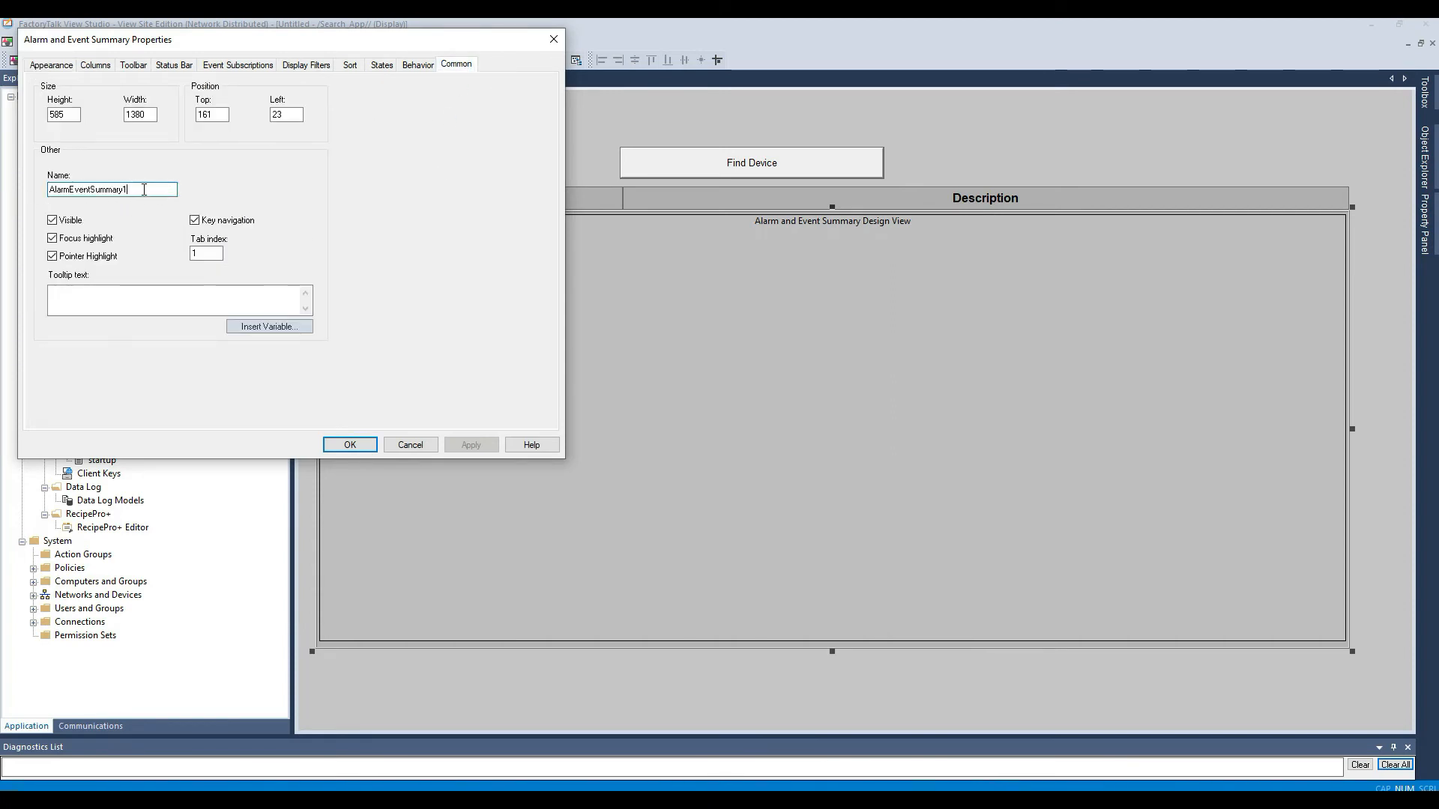
pyautogui.doubleClick(144, 189)
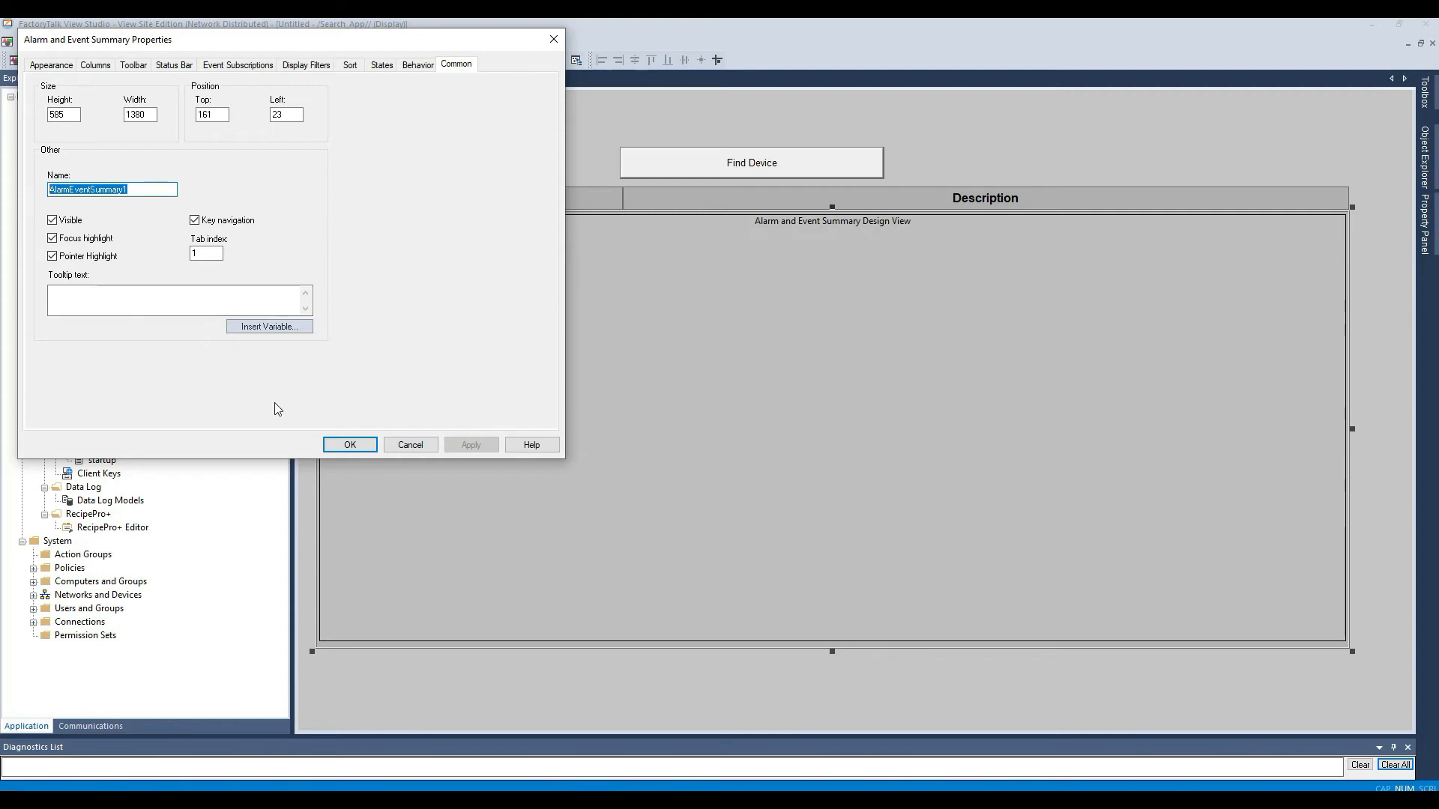
pyautogui.click(352, 449)
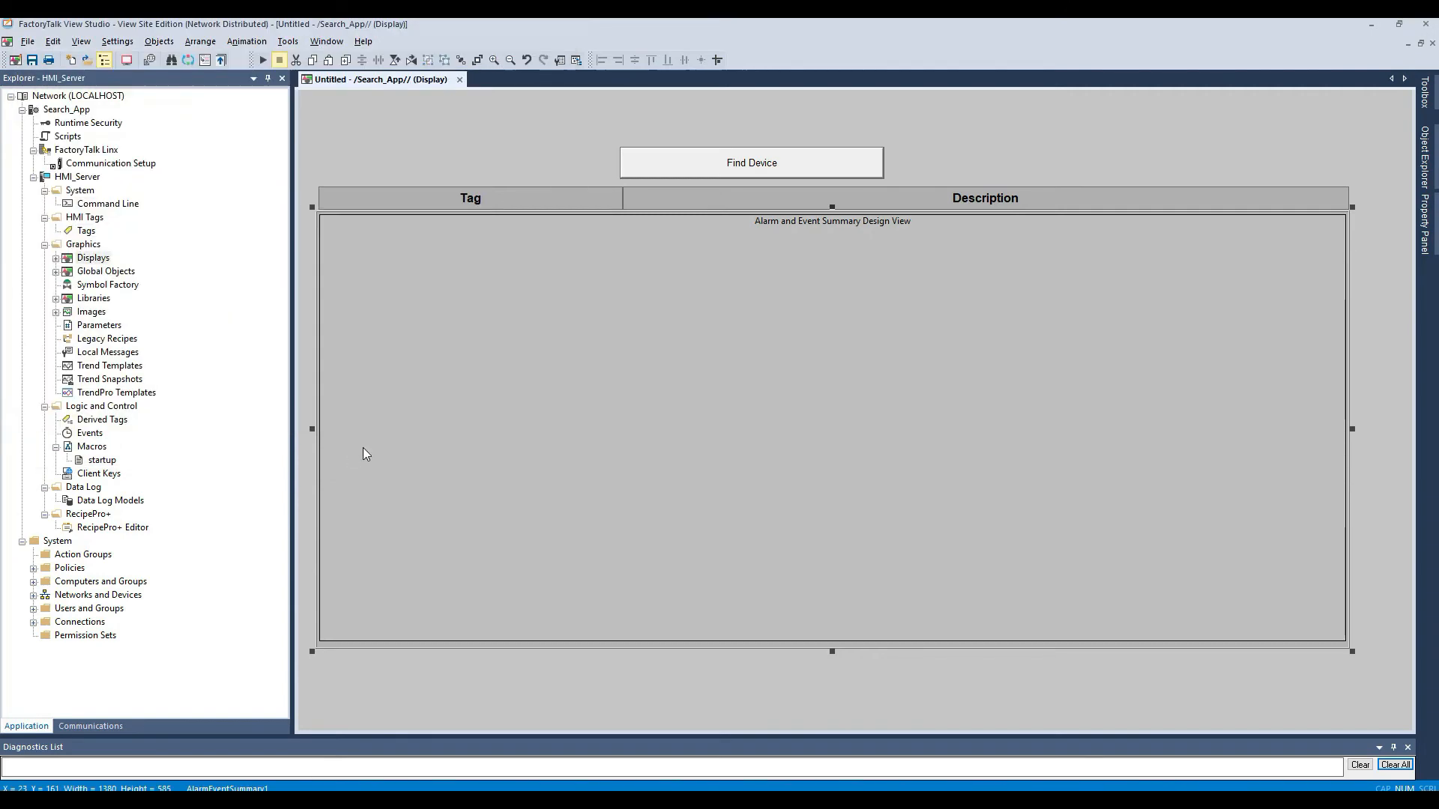
# - Choose the Invoke command for the Find Device button's release action and proceed to its parameters
pyautogui.doubleClick(731, 169)
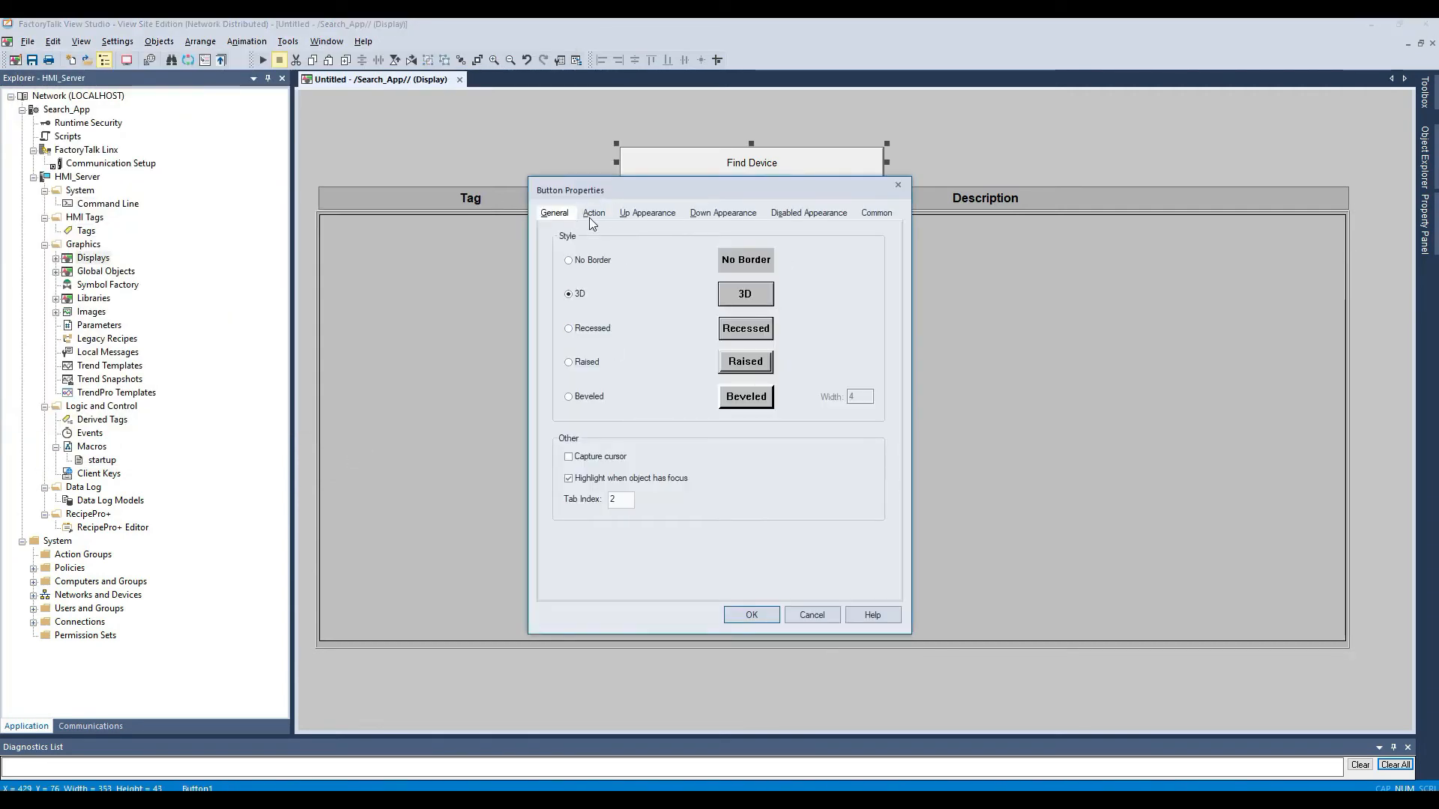
pyautogui.click(591, 218)
pyautogui.click(595, 448)
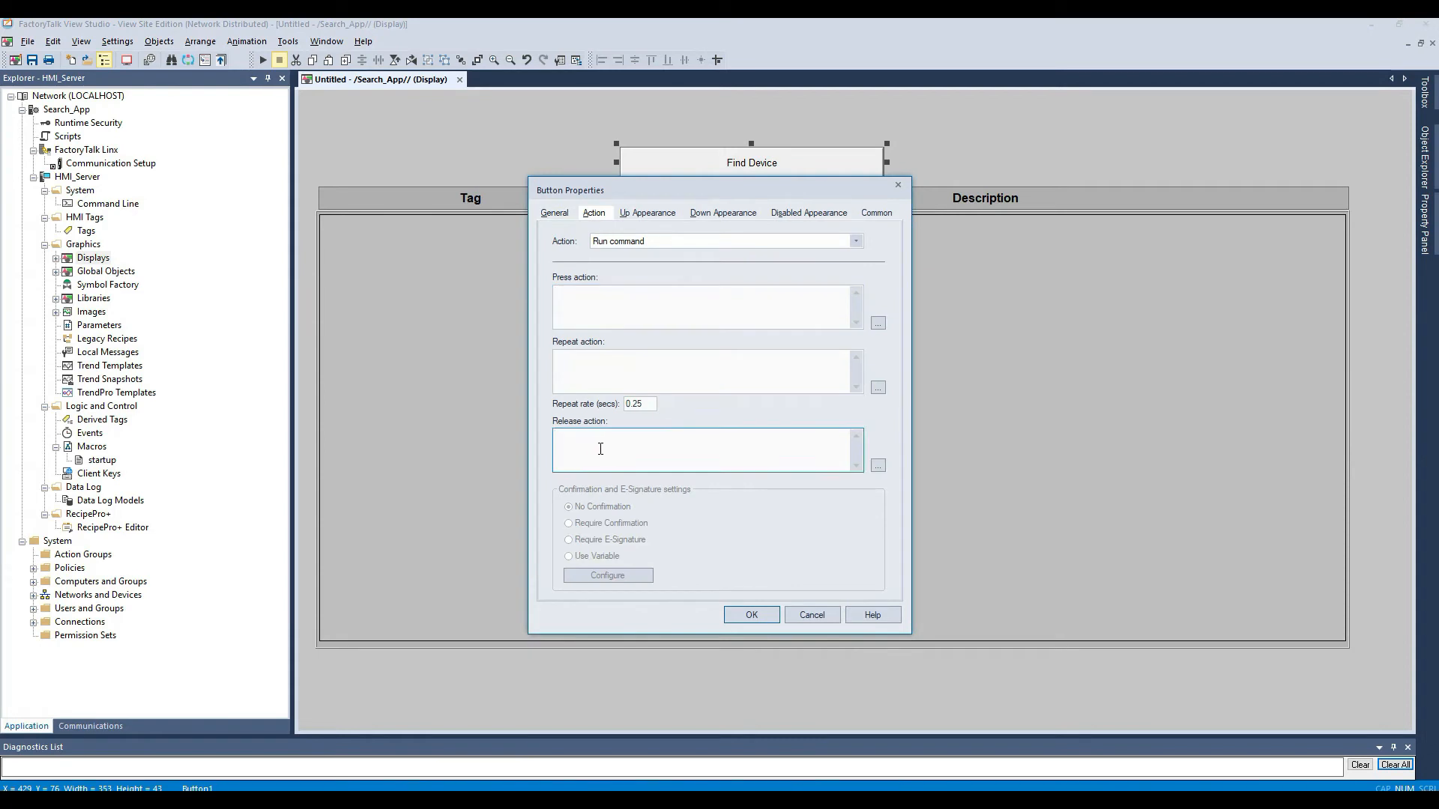
pyautogui.click(879, 467)
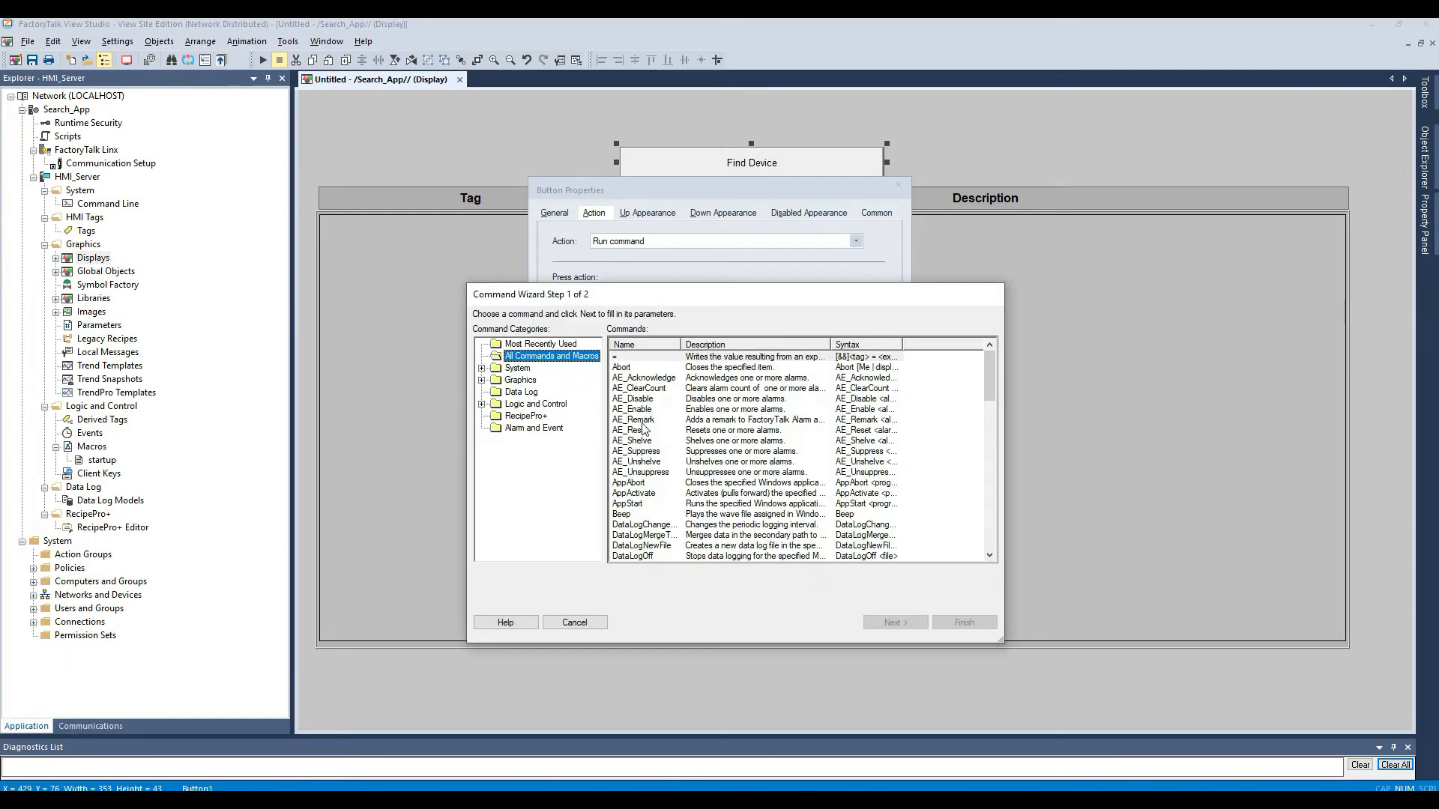
pyautogui.click(643, 421)
pyautogui.write('in')
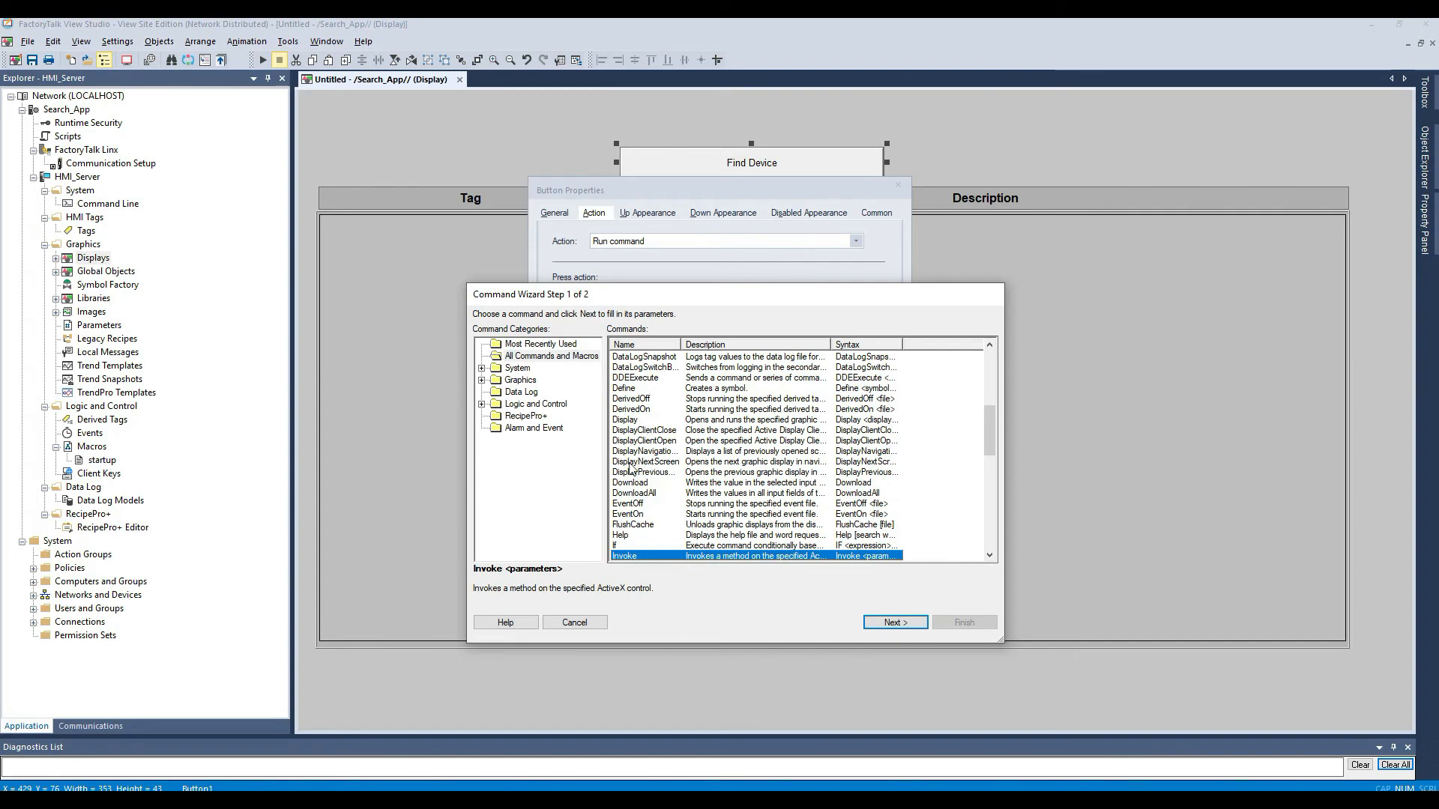
pyautogui.click(894, 623)
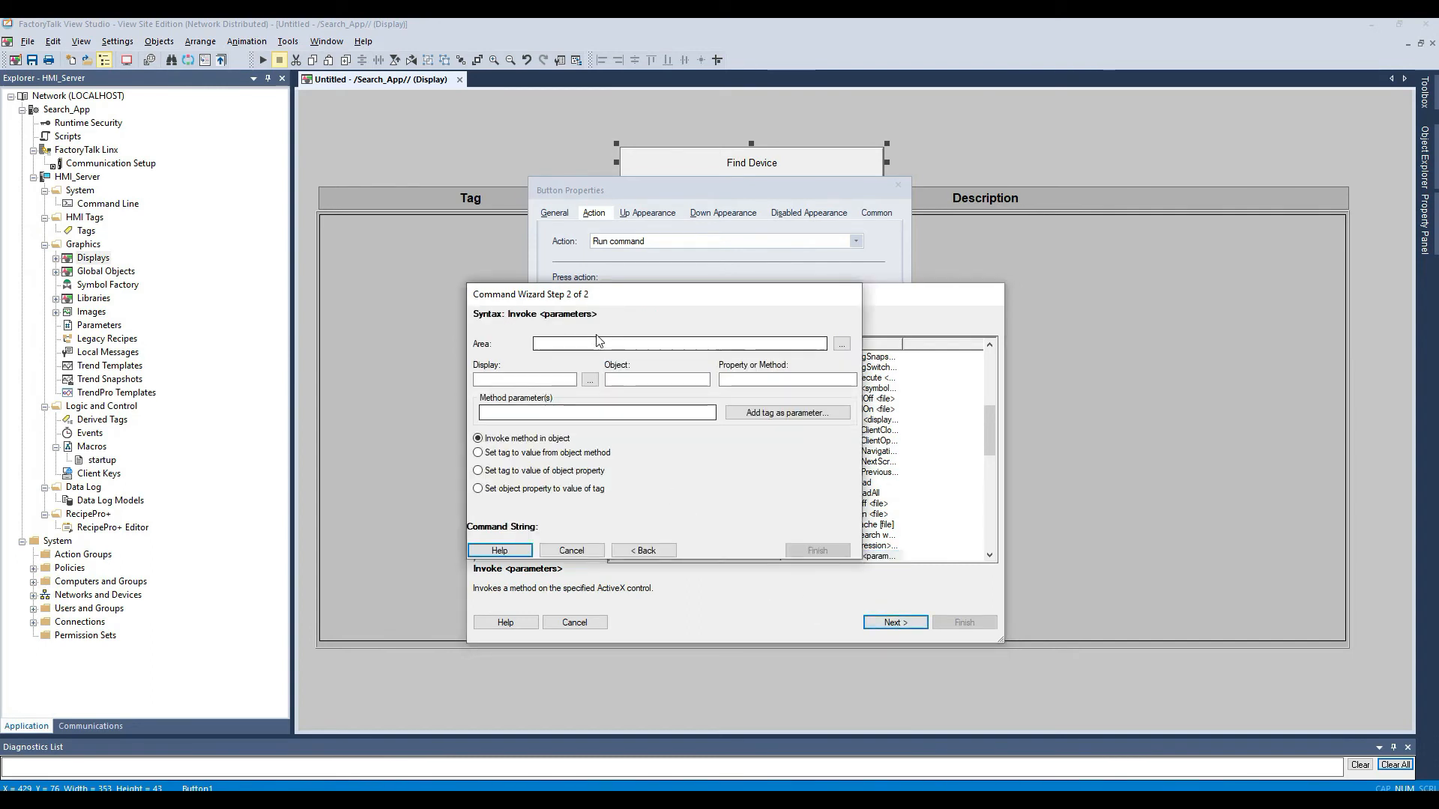
# - Set the Invoke command's display to SearchScreen and its object to AlarmEventSummary1
pyautogui.click(537, 380)
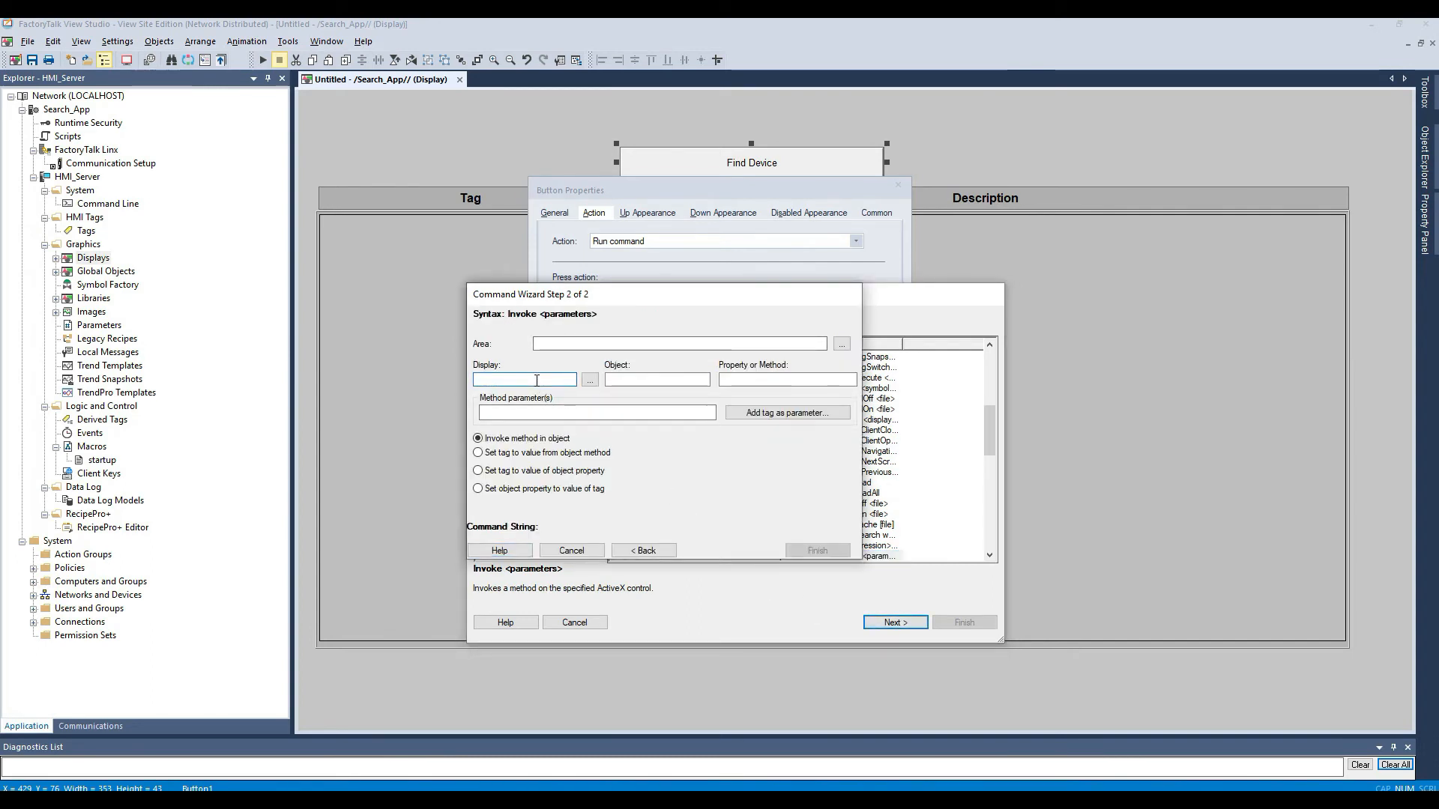
pyautogui.write('Search')
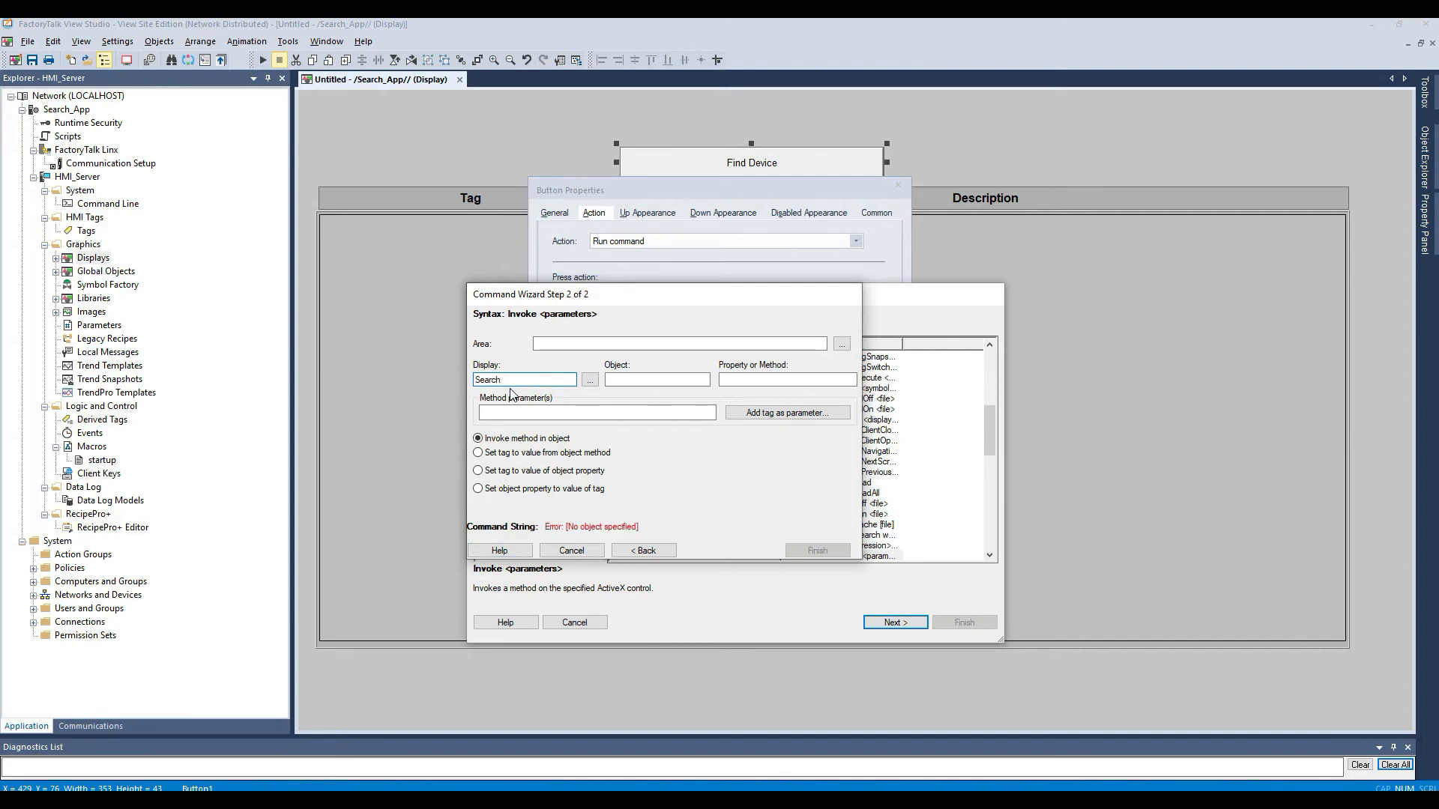
pyautogui.write('S')
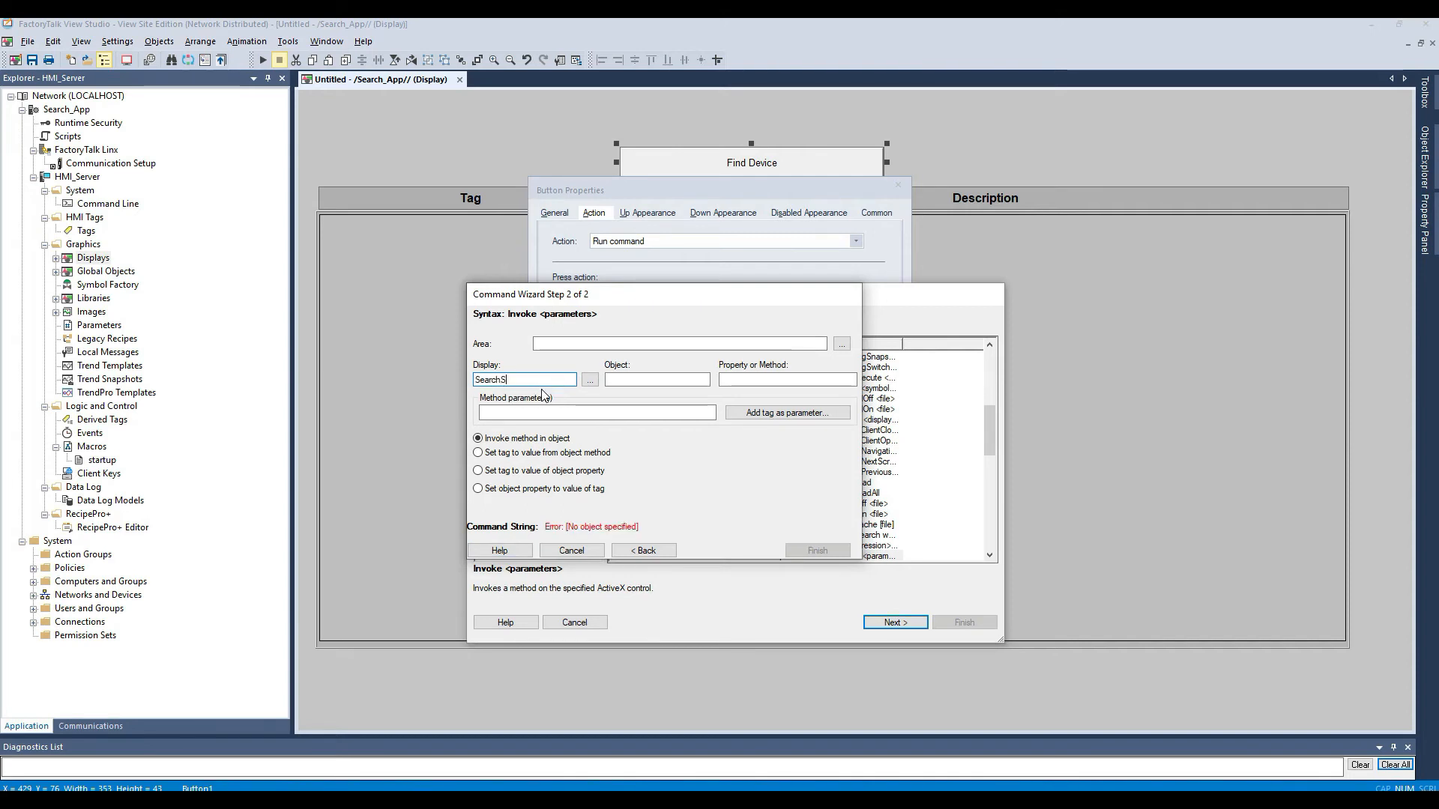
pyautogui.write('creen')
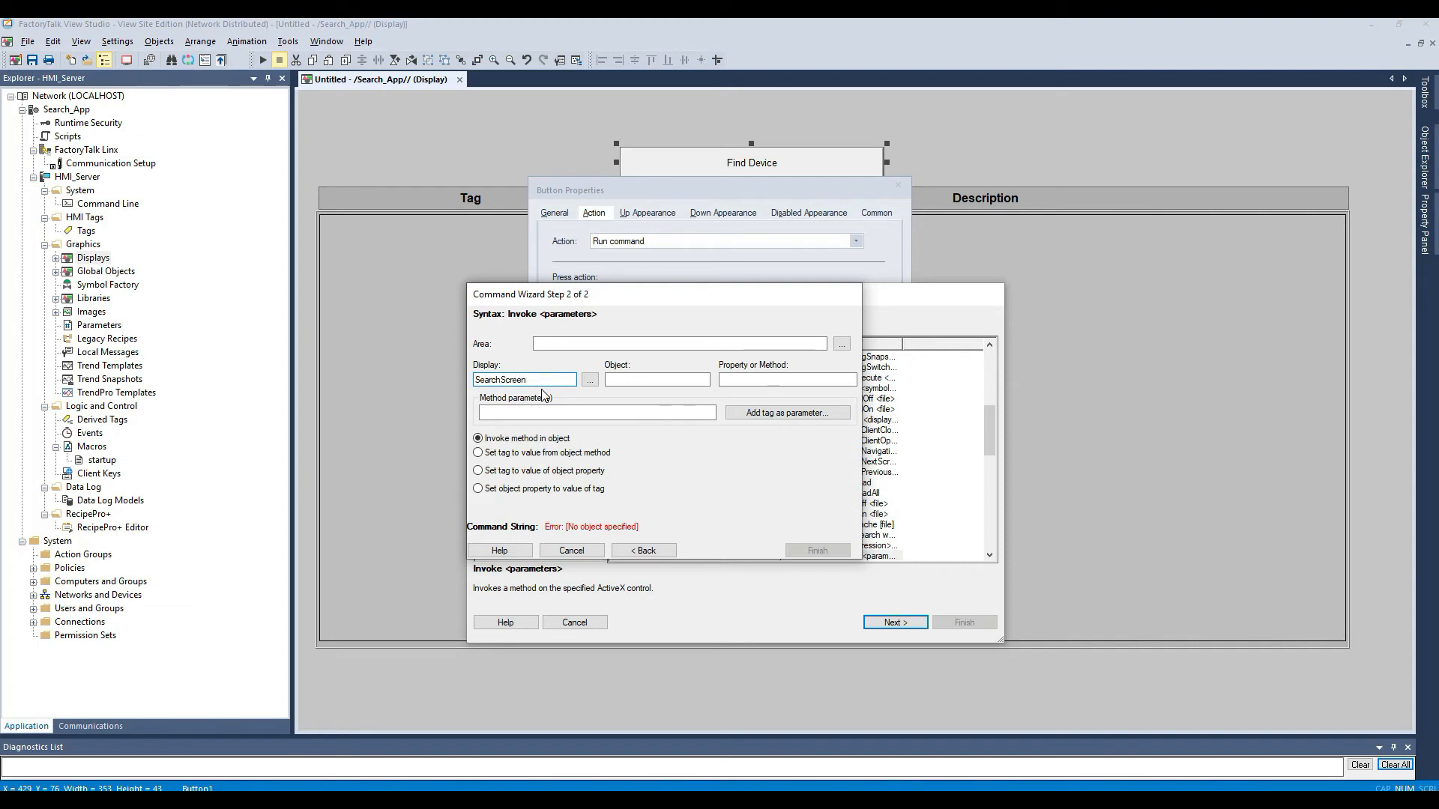
pyautogui.click(632, 378)
pyautogui.write('AlarmEventSummary1')
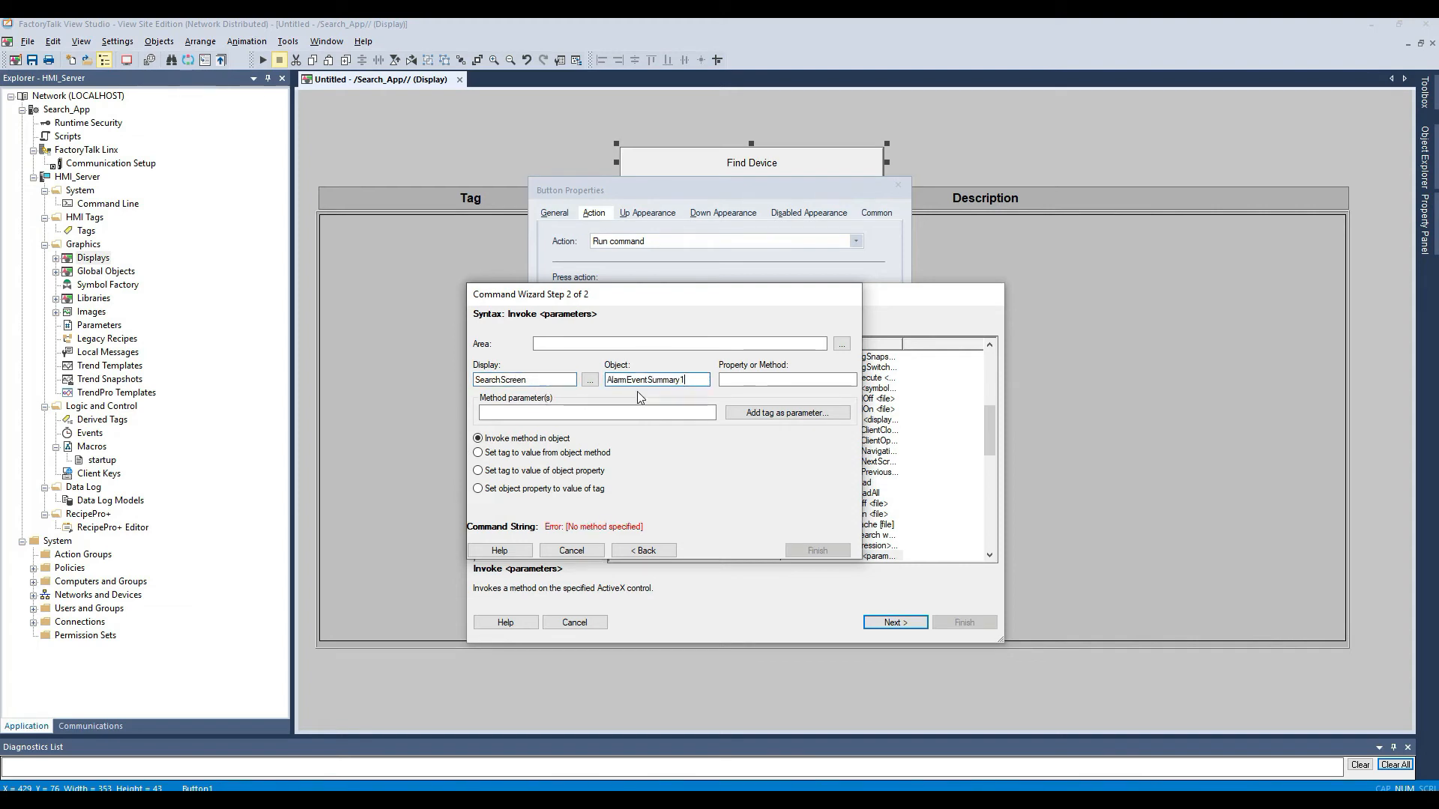
# - Set the Invoke command's method to ShowFindDialog(), finish the command and accept the Find Device button's properties
pyautogui.click(756, 379)
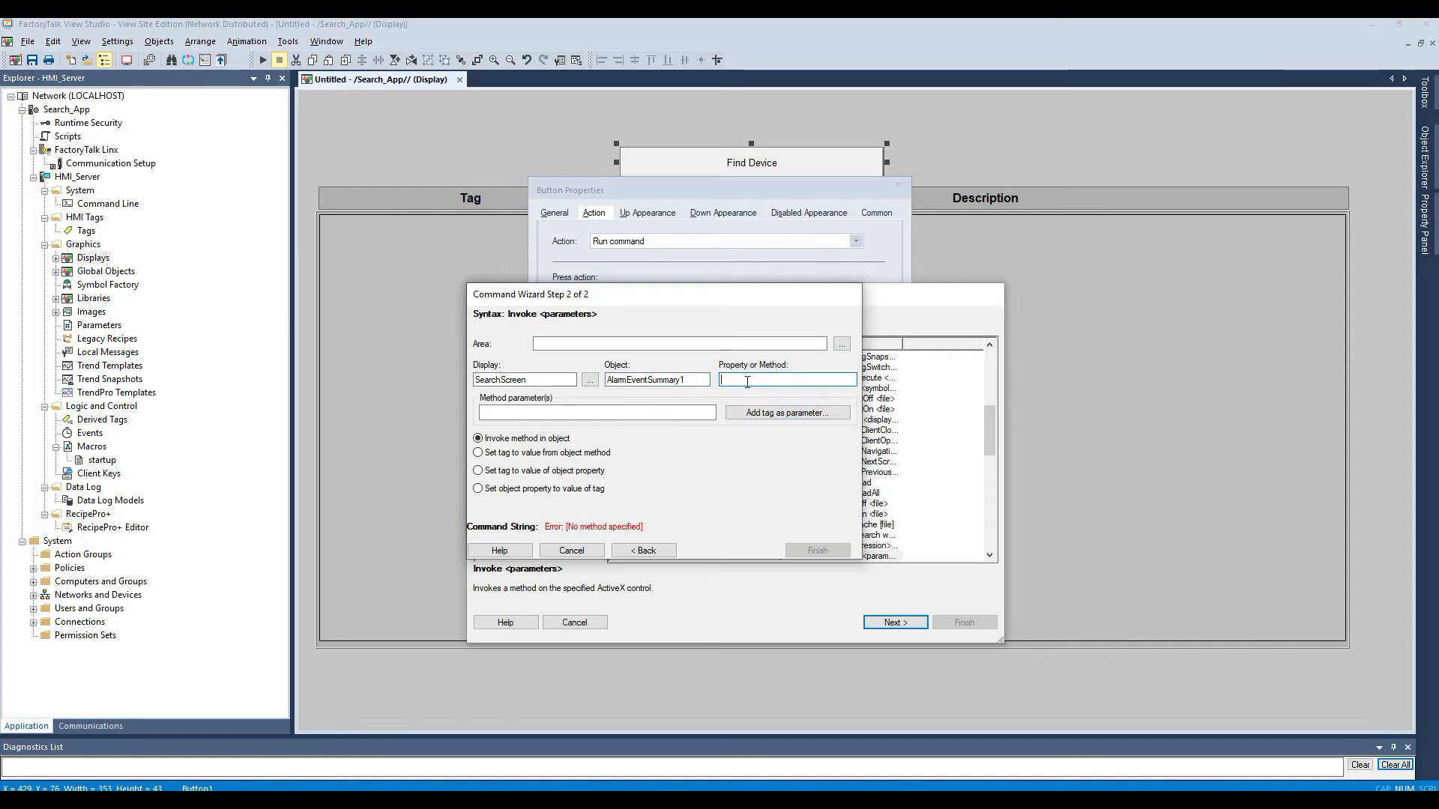
pyautogui.write('Sh')
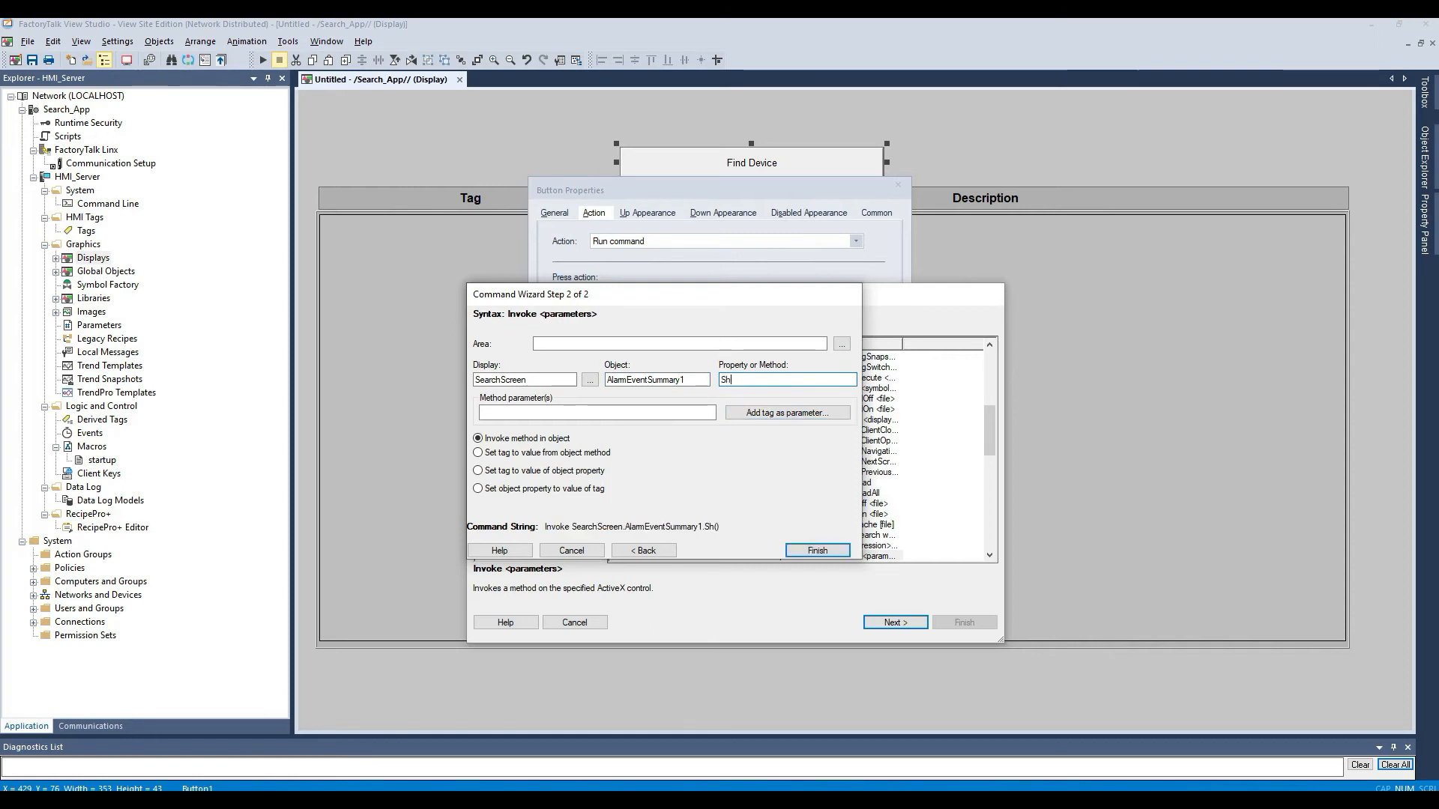
pyautogui.write('ouw')
pyautogui.press('BackSpace')
pyautogui.write('Find')
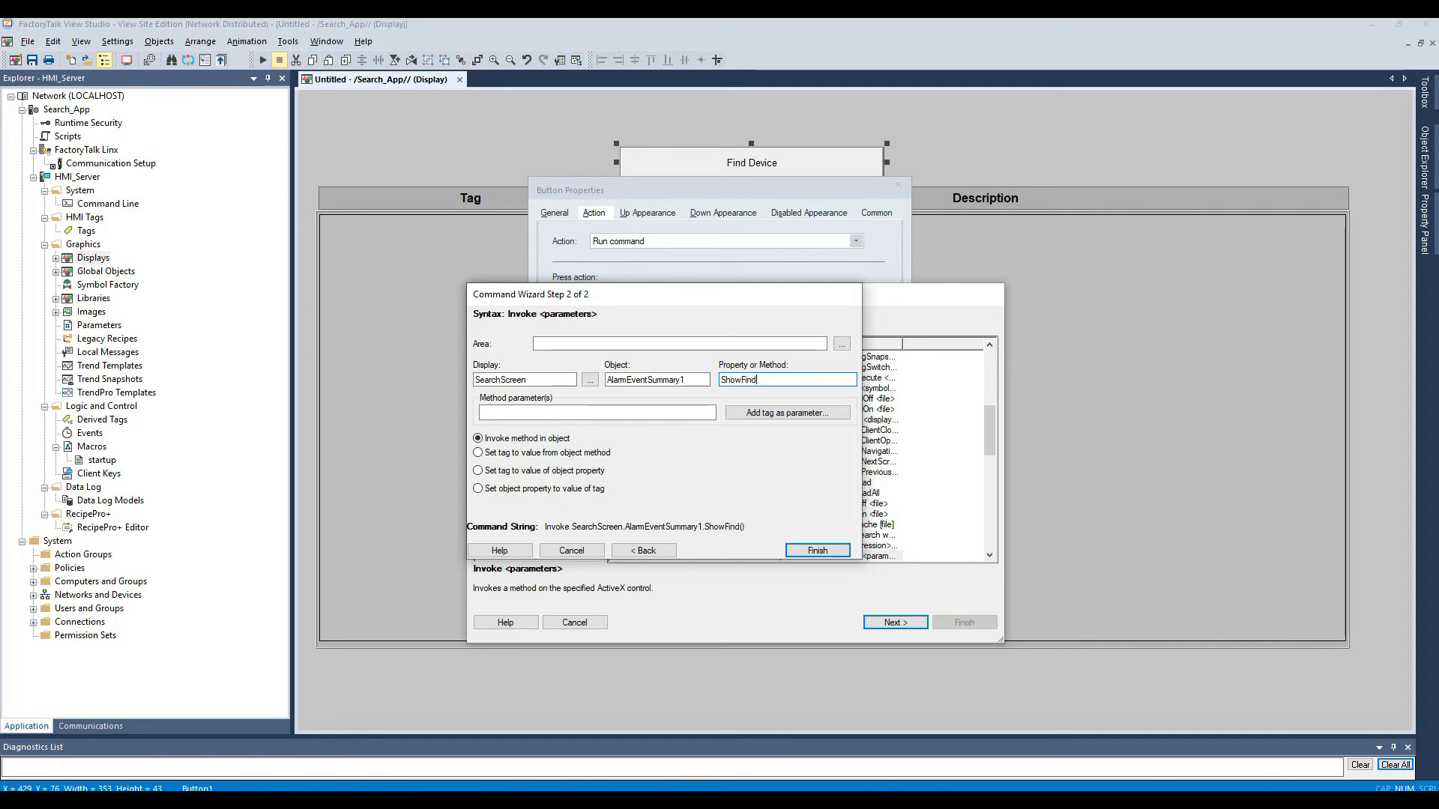
pyautogui.write('Dialog(')
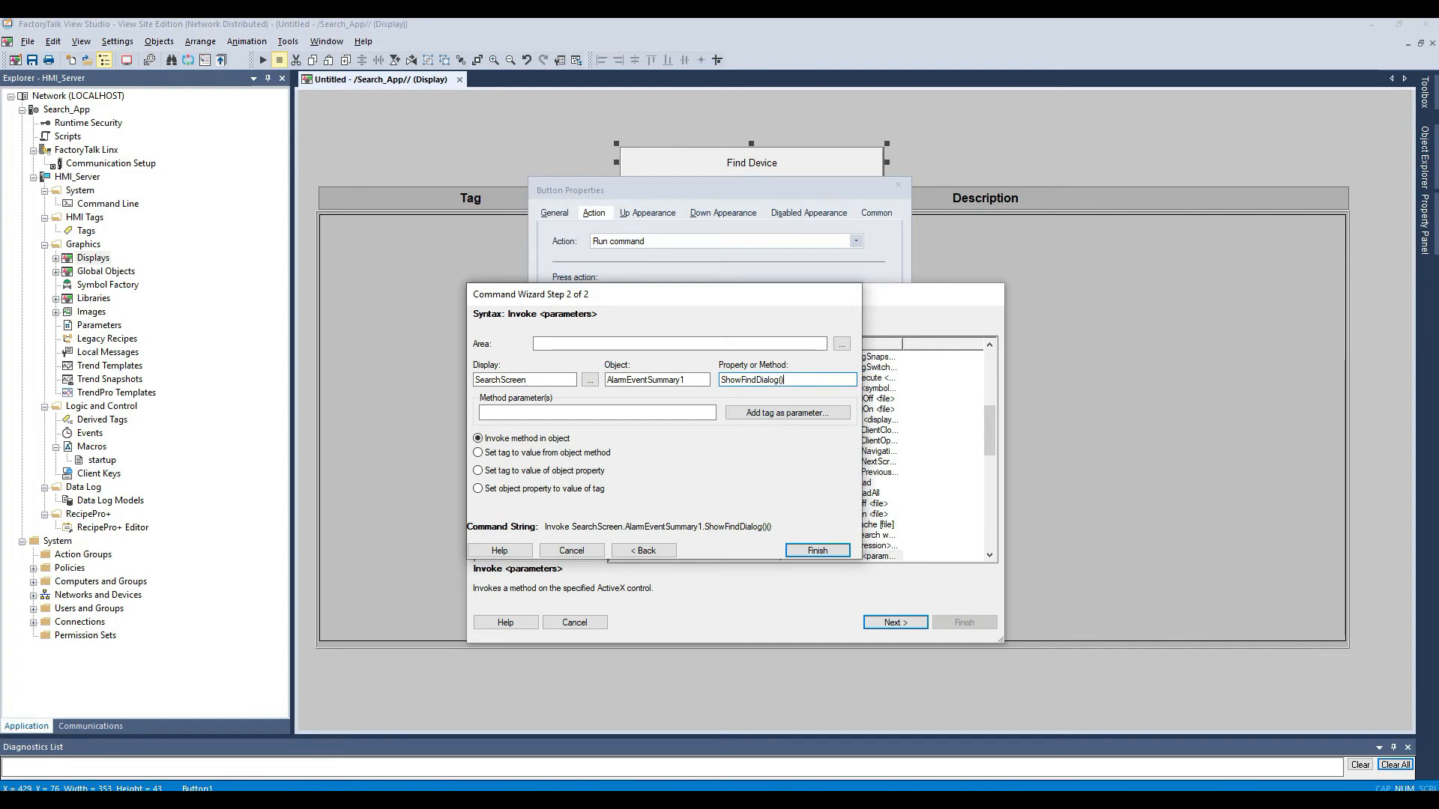
pyautogui.click(817, 551)
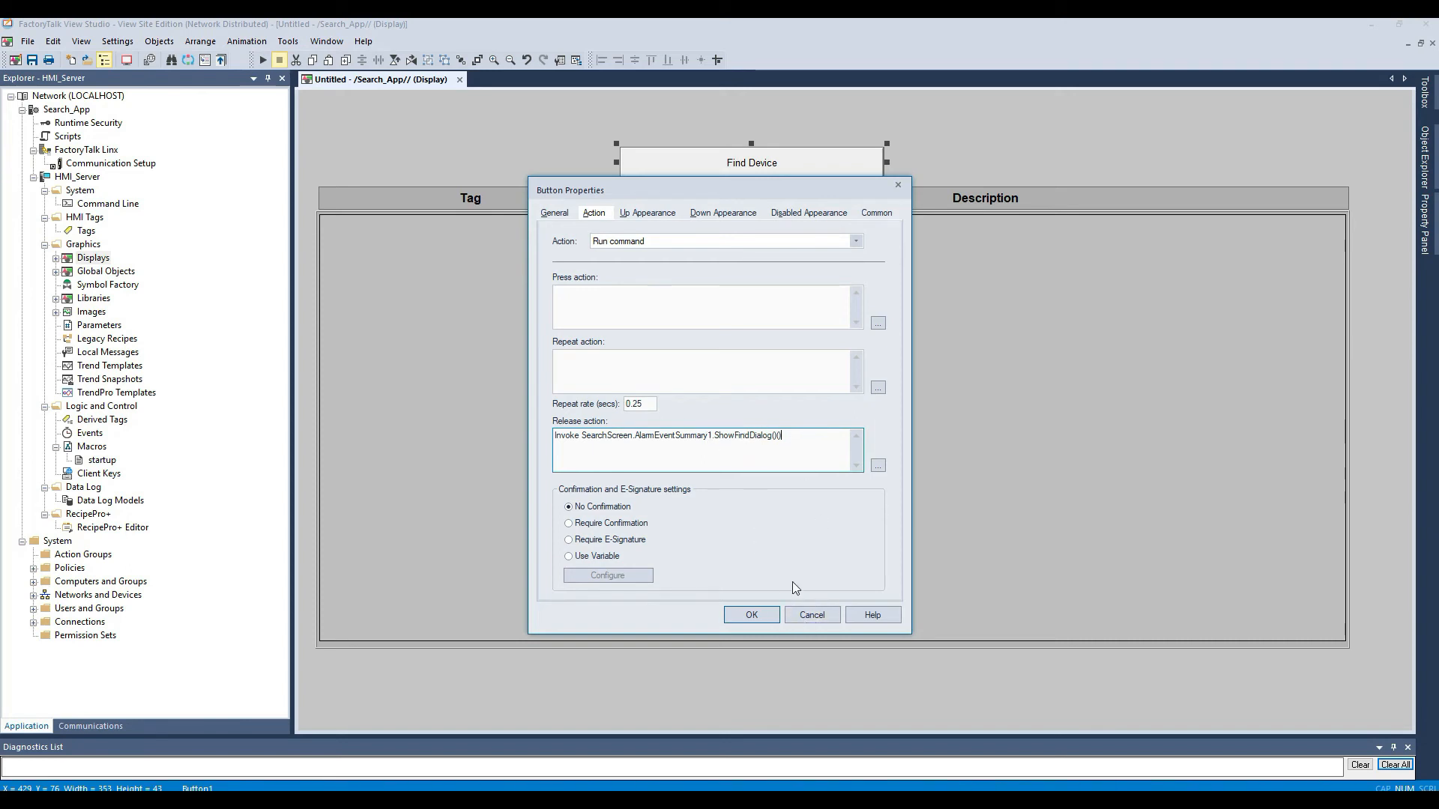
pyautogui.click(751, 620)
# - Examine the Alarm and Event Summary's available methods, including the descriptions of ShowFilterDialog and ShowFindDialog, and close the list
pyautogui.click(752, 494)
pyautogui.rightClick(784, 474)
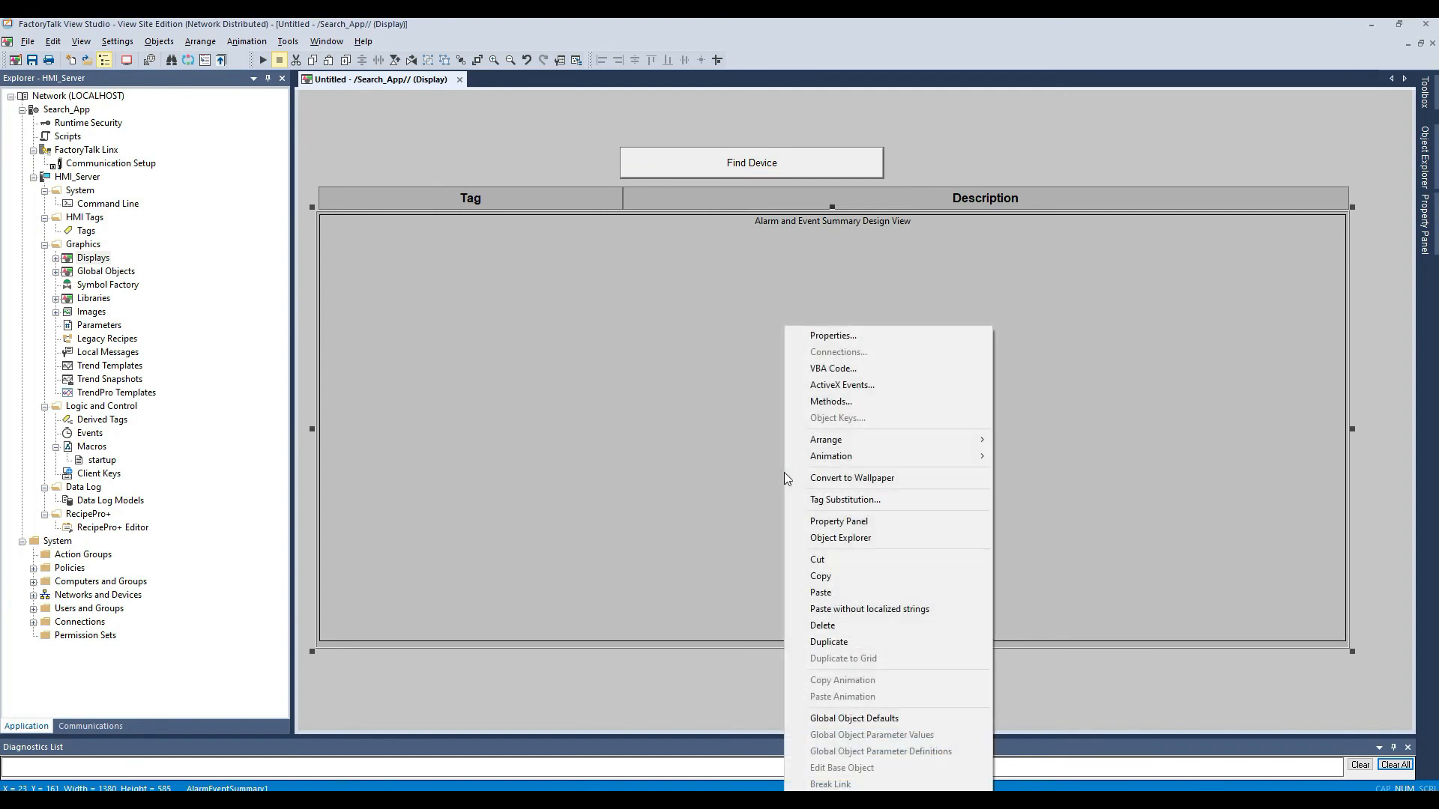
pyautogui.click(849, 403)
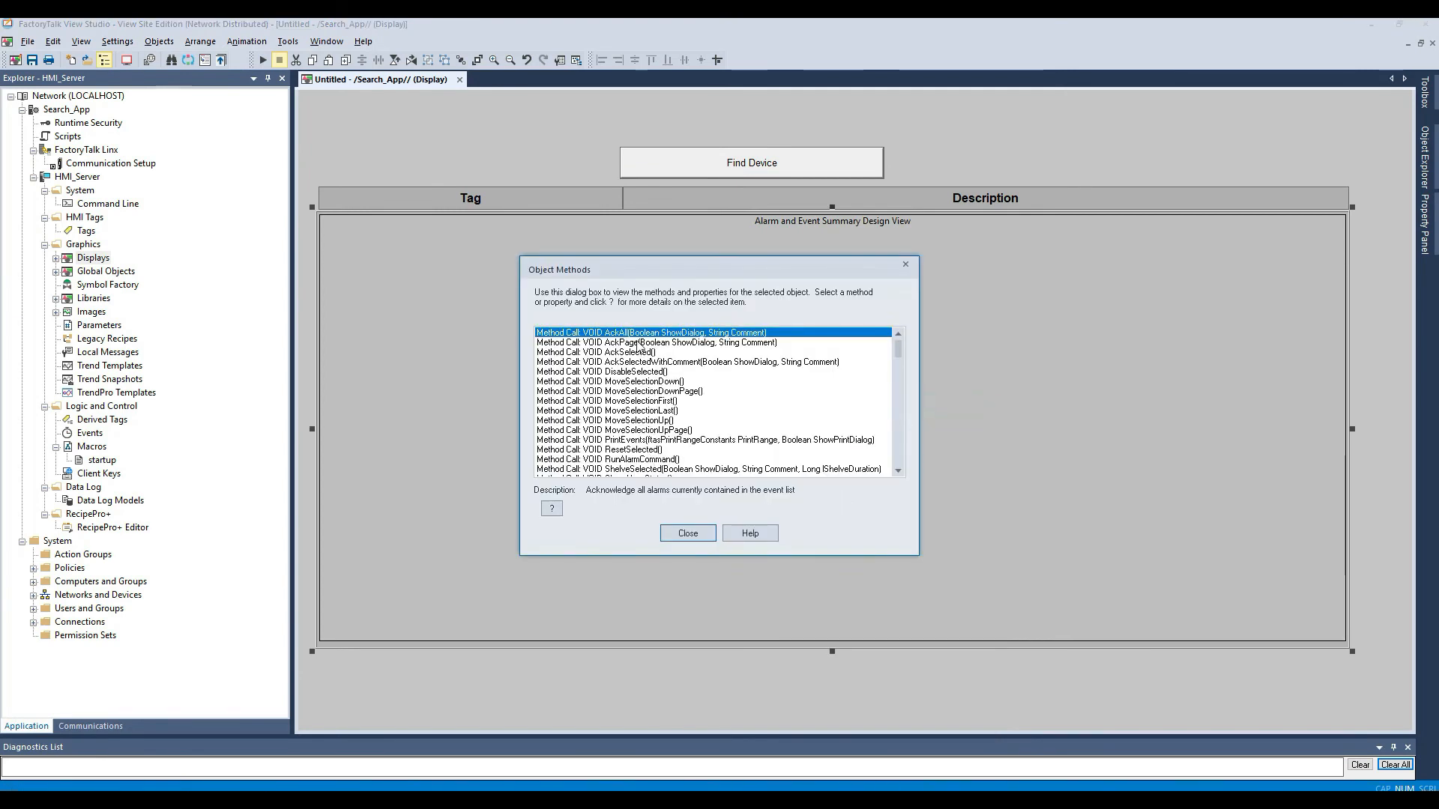
pyautogui.scroll(-1, 649, 425)
pyautogui.scroll(-5, 649, 425)
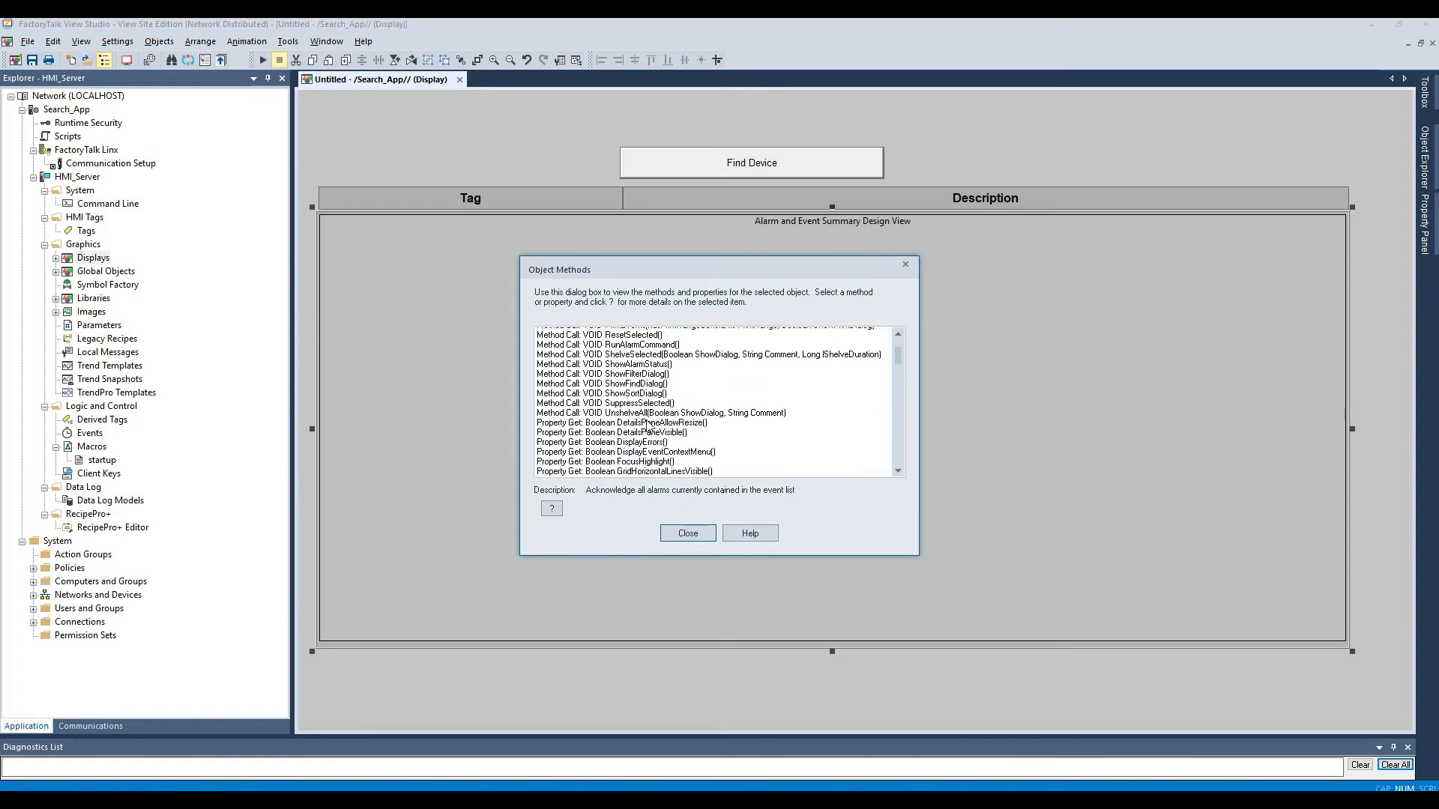
pyautogui.scroll(6, 649, 425)
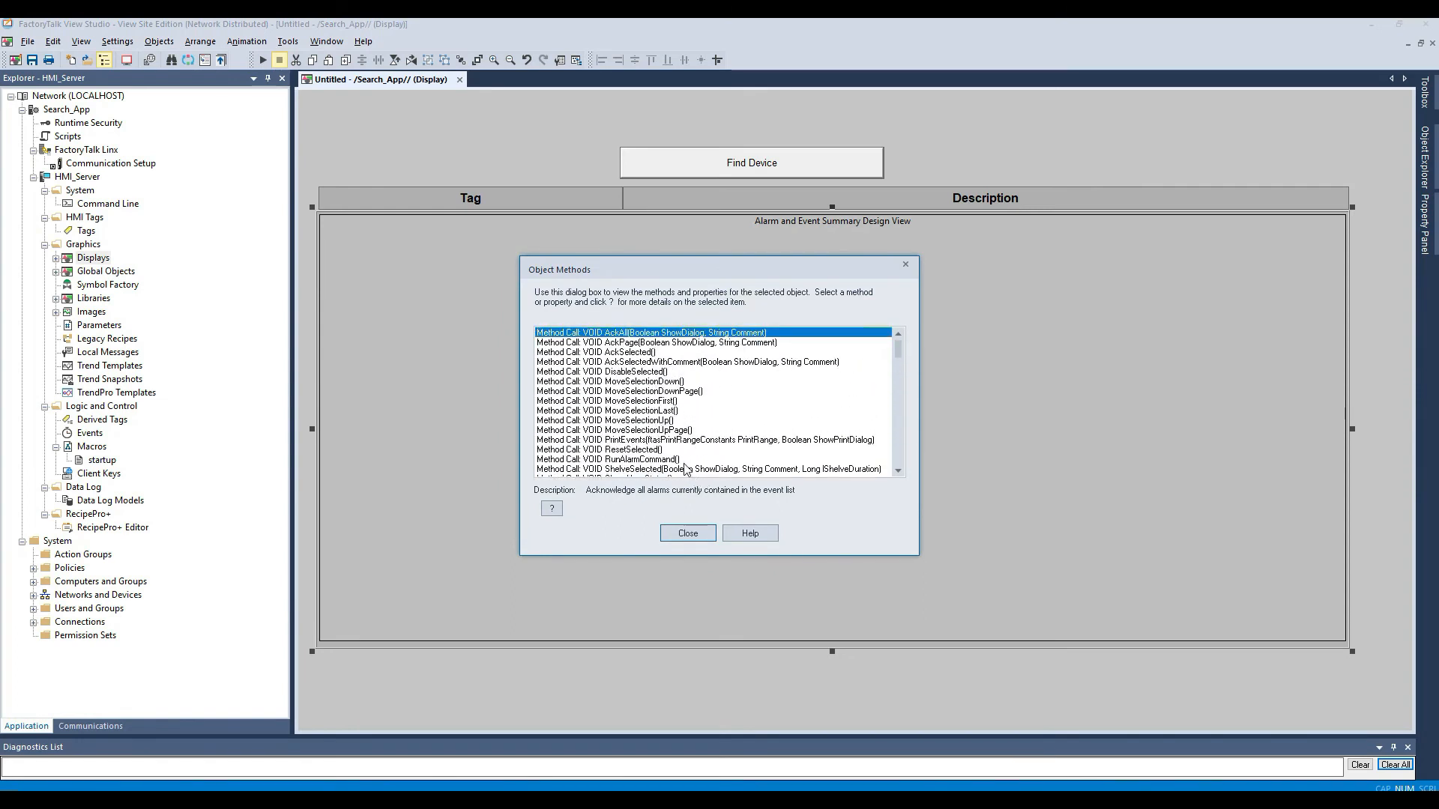
pyautogui.scroll(-1, 649, 414)
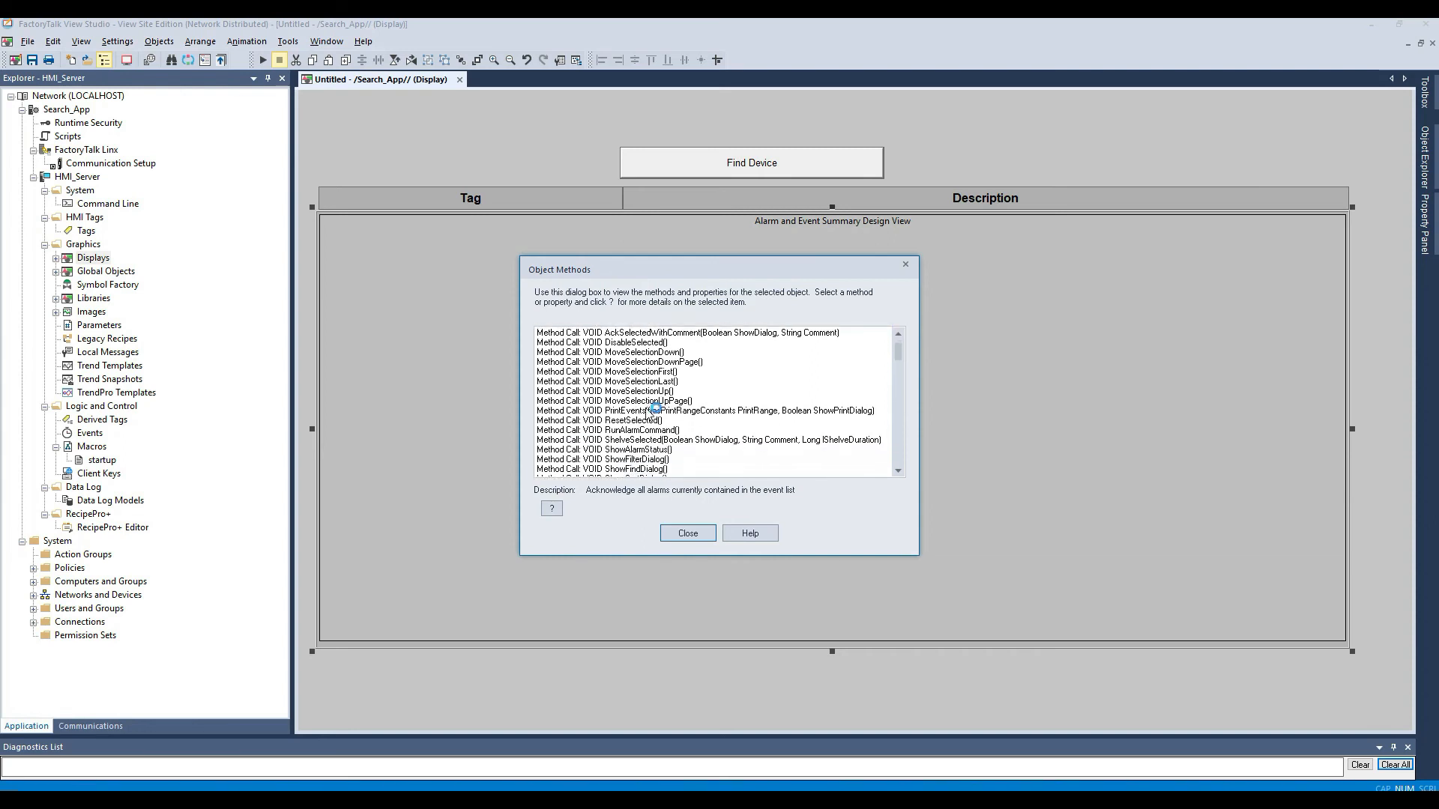
pyautogui.click(644, 460)
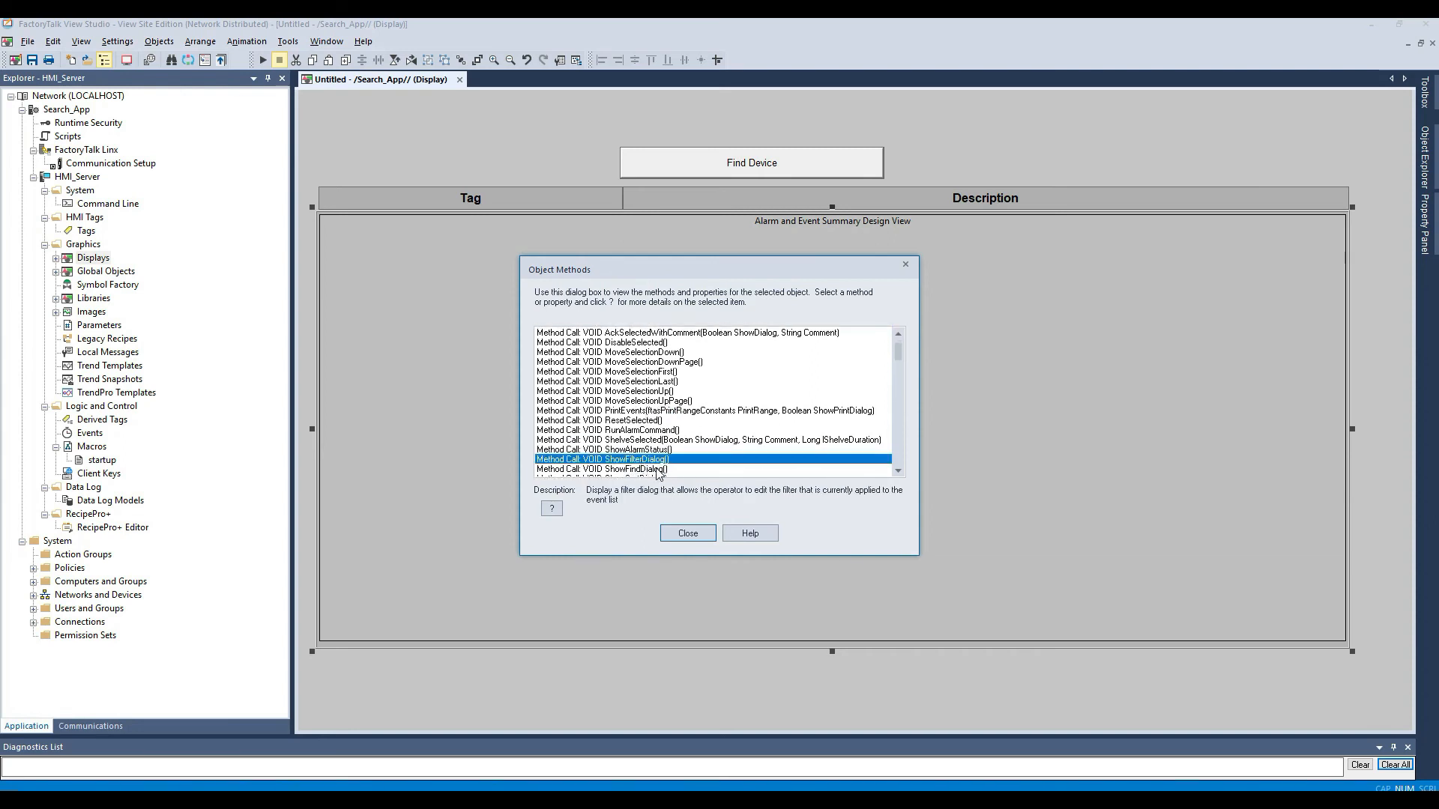
pyautogui.click(661, 470)
pyautogui.scroll(-1, 663, 461)
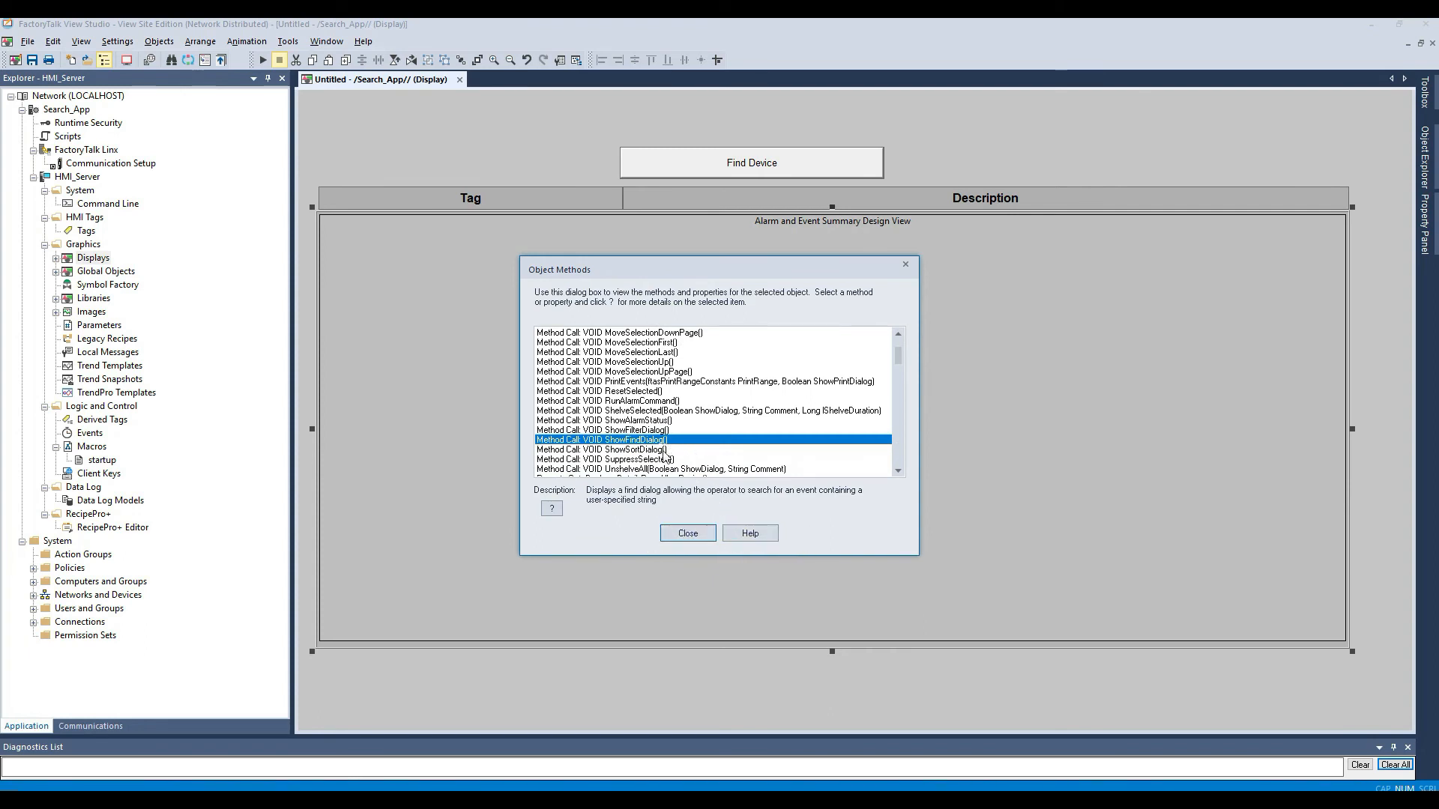
pyautogui.click(685, 534)
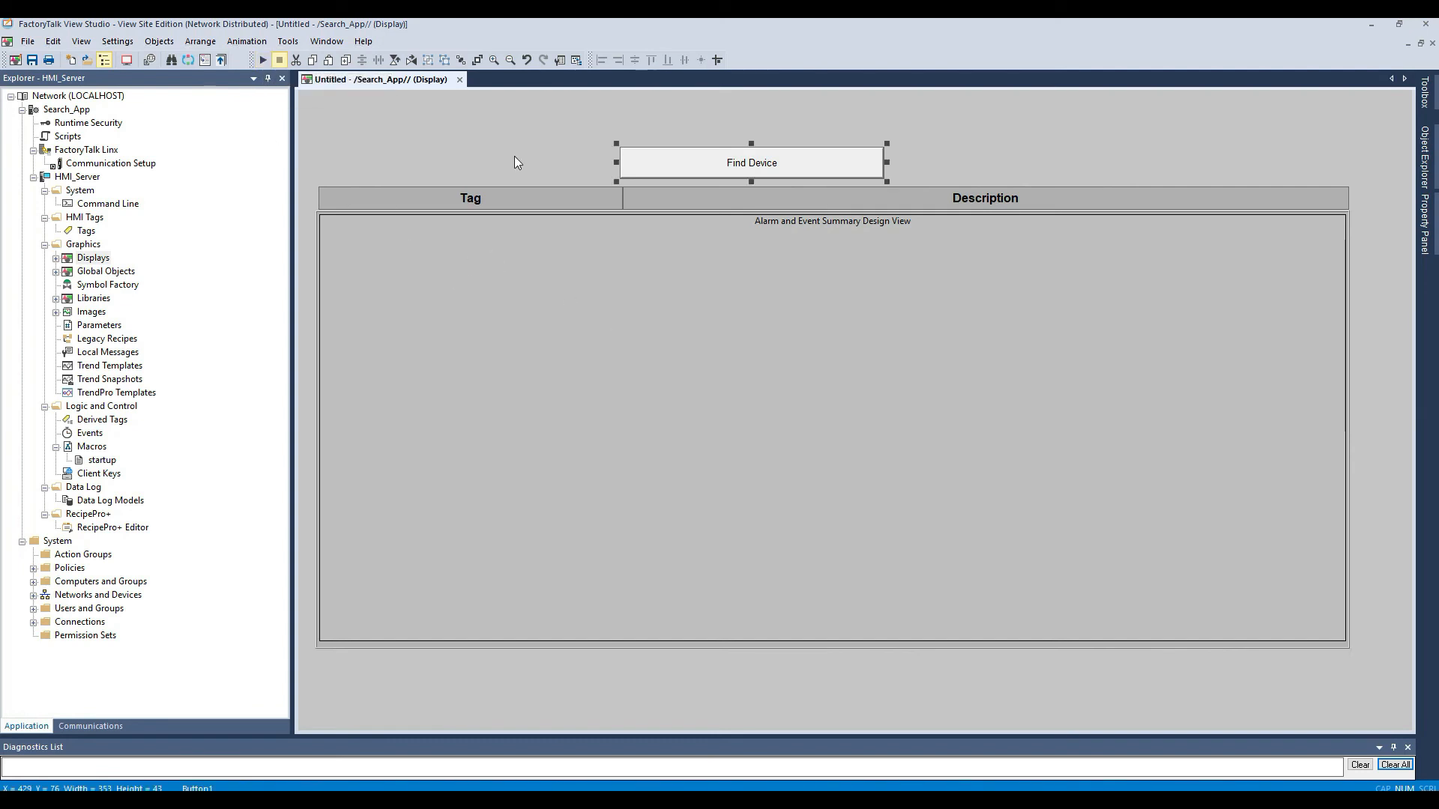
# - Close the untitled display and save it under the component name SearchScreen
pyautogui.click(652, 177)
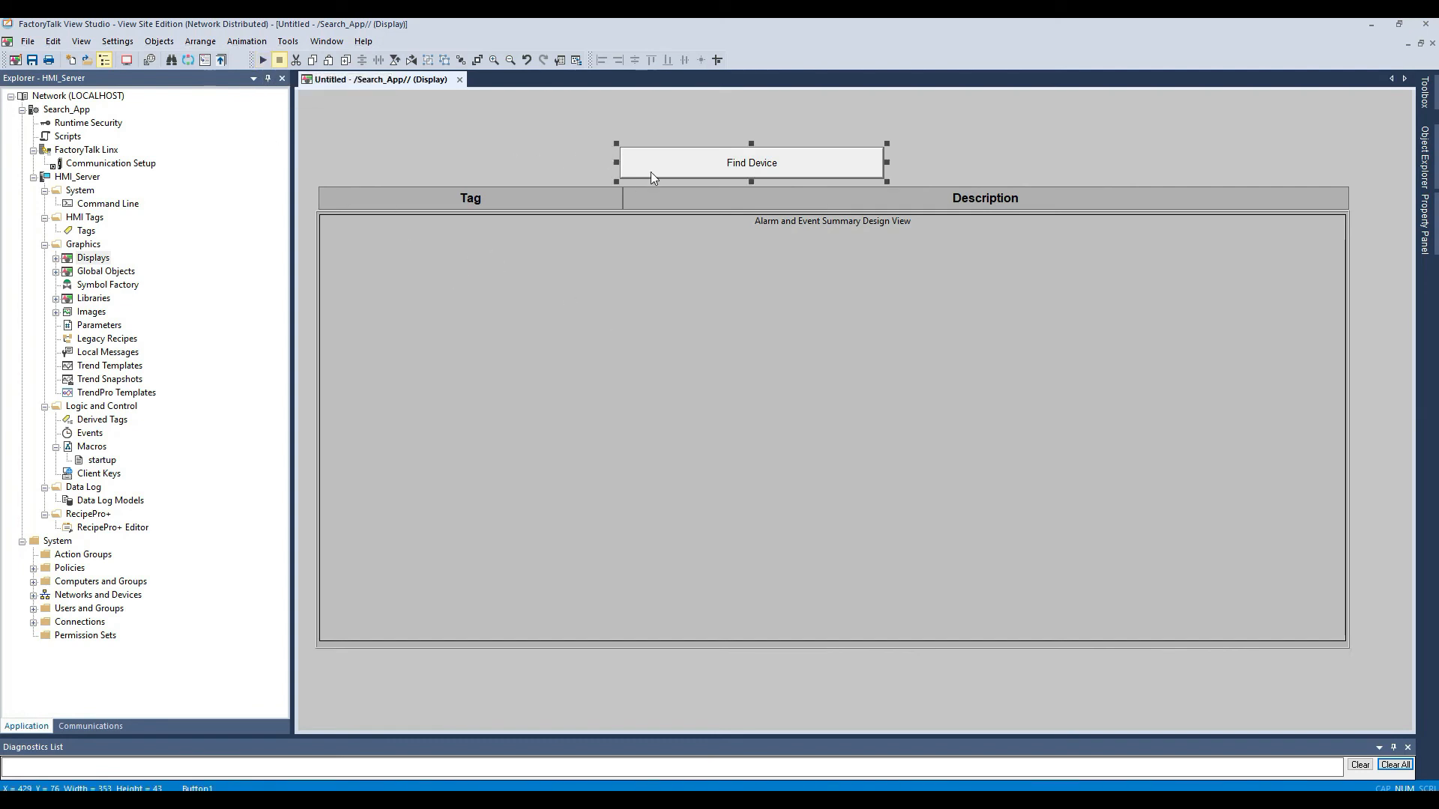
pyautogui.click(460, 79)
pyautogui.click(664, 448)
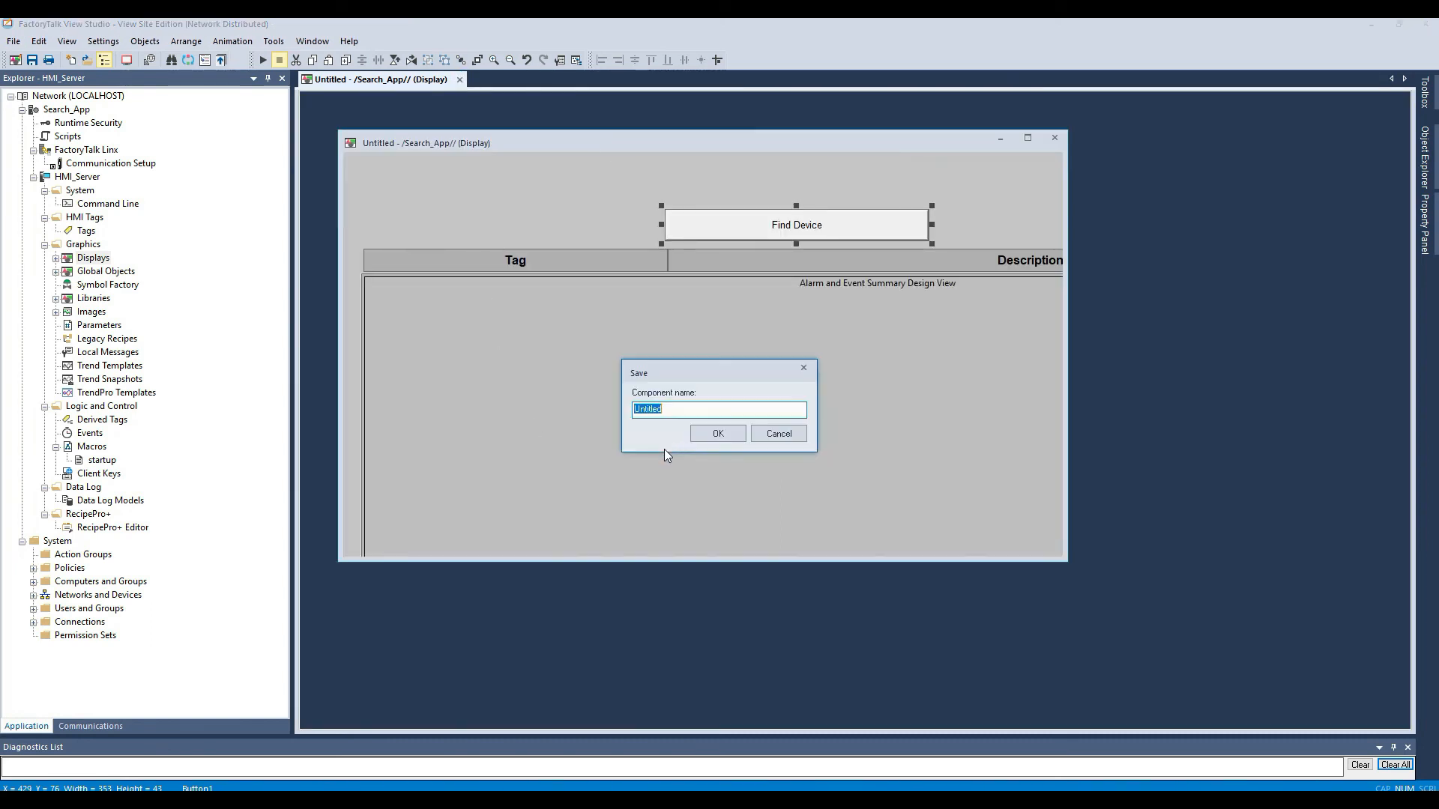
pyautogui.write('Sear')
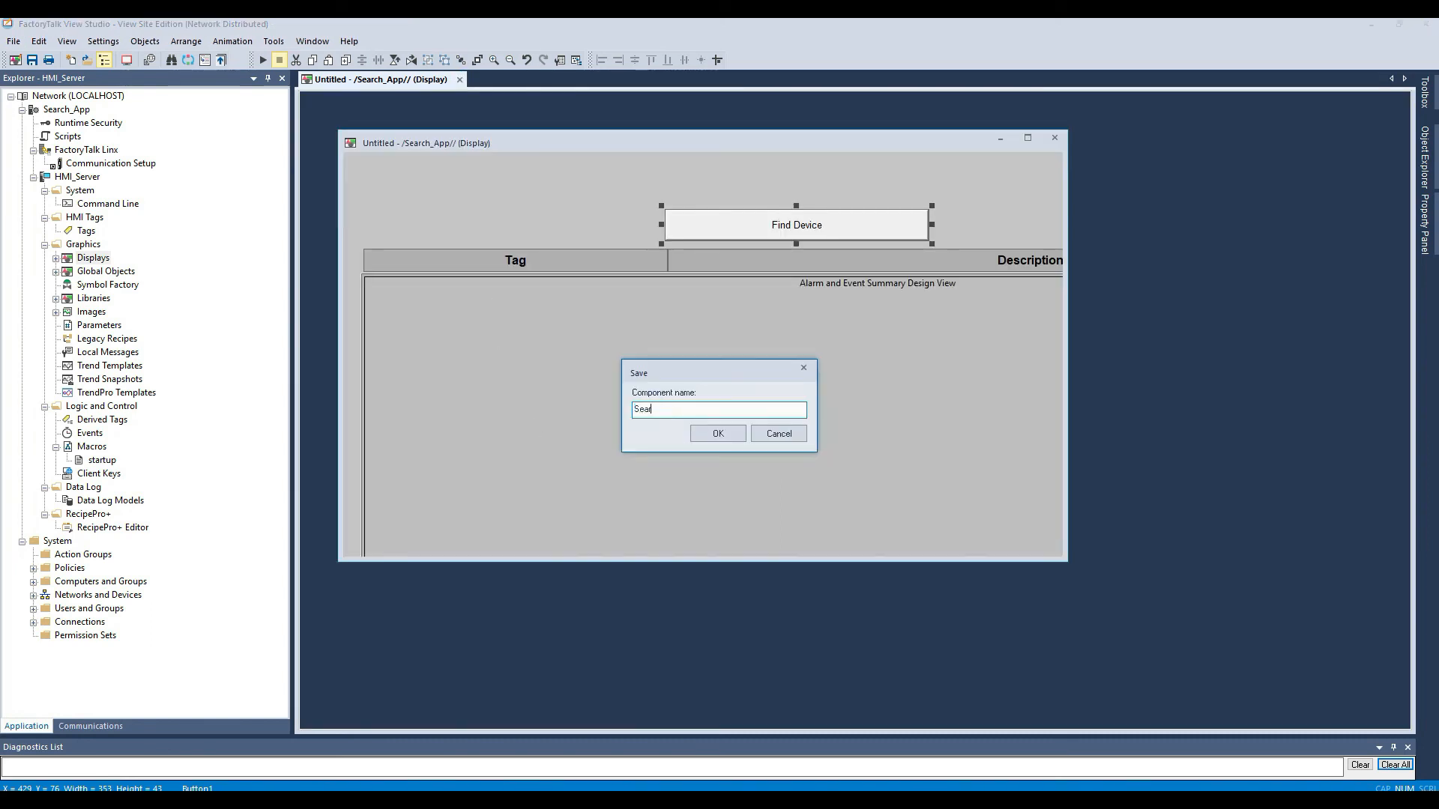
pyautogui.write('chScreen')
pyautogui.click(718, 434)
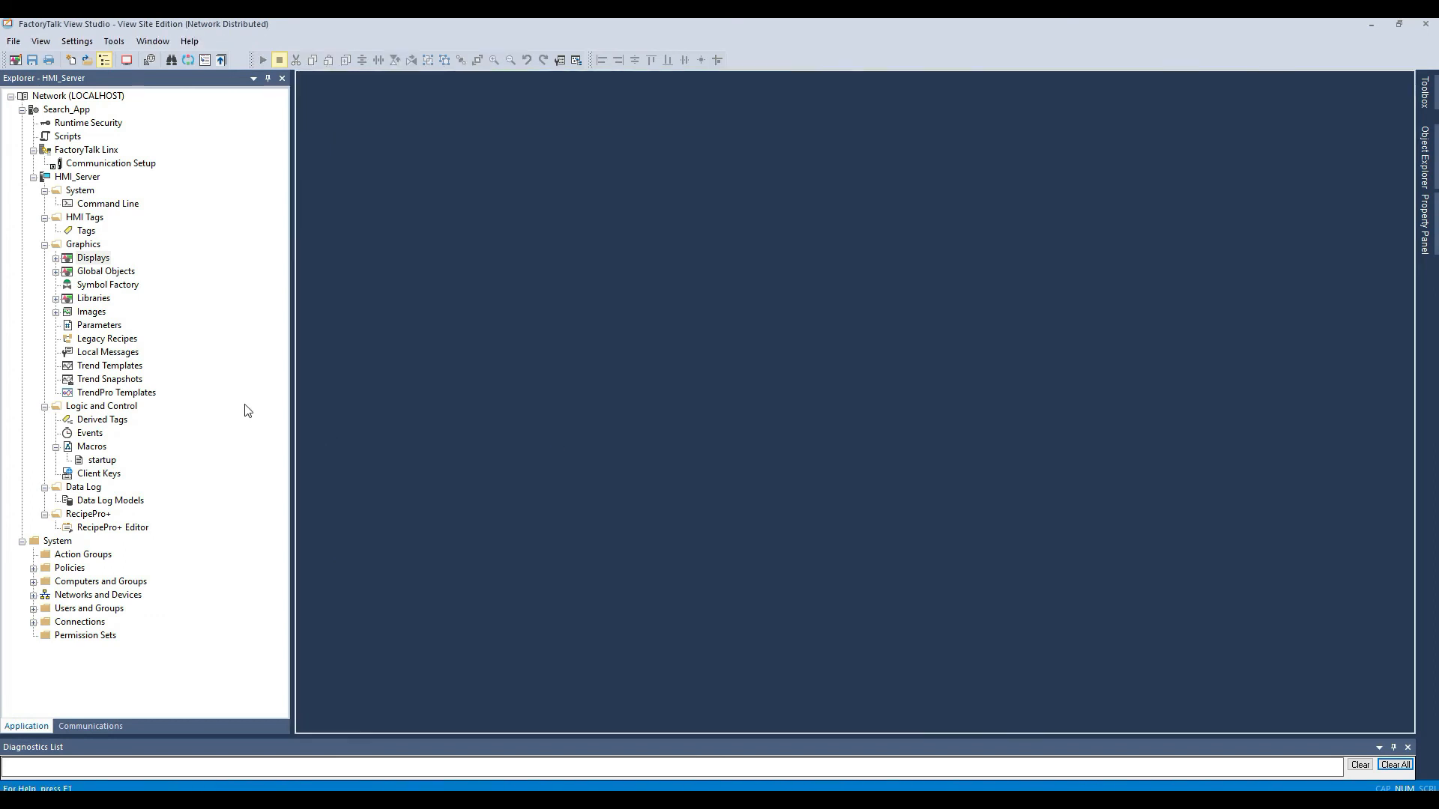
# - Reopen the SearchScreen display from the project's displays and maximize it
pyautogui.click(55, 258)
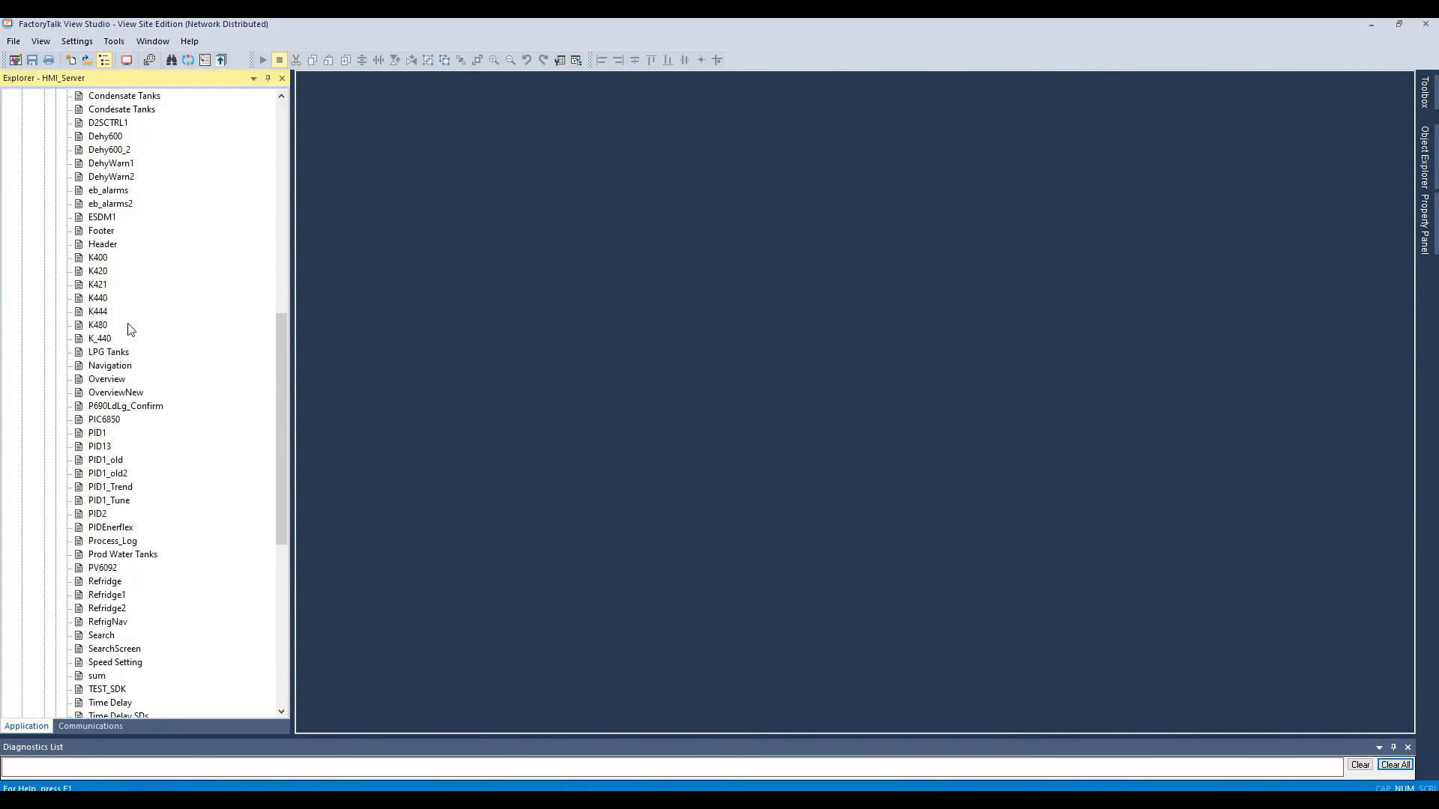
pyautogui.scroll(-5, 143, 374)
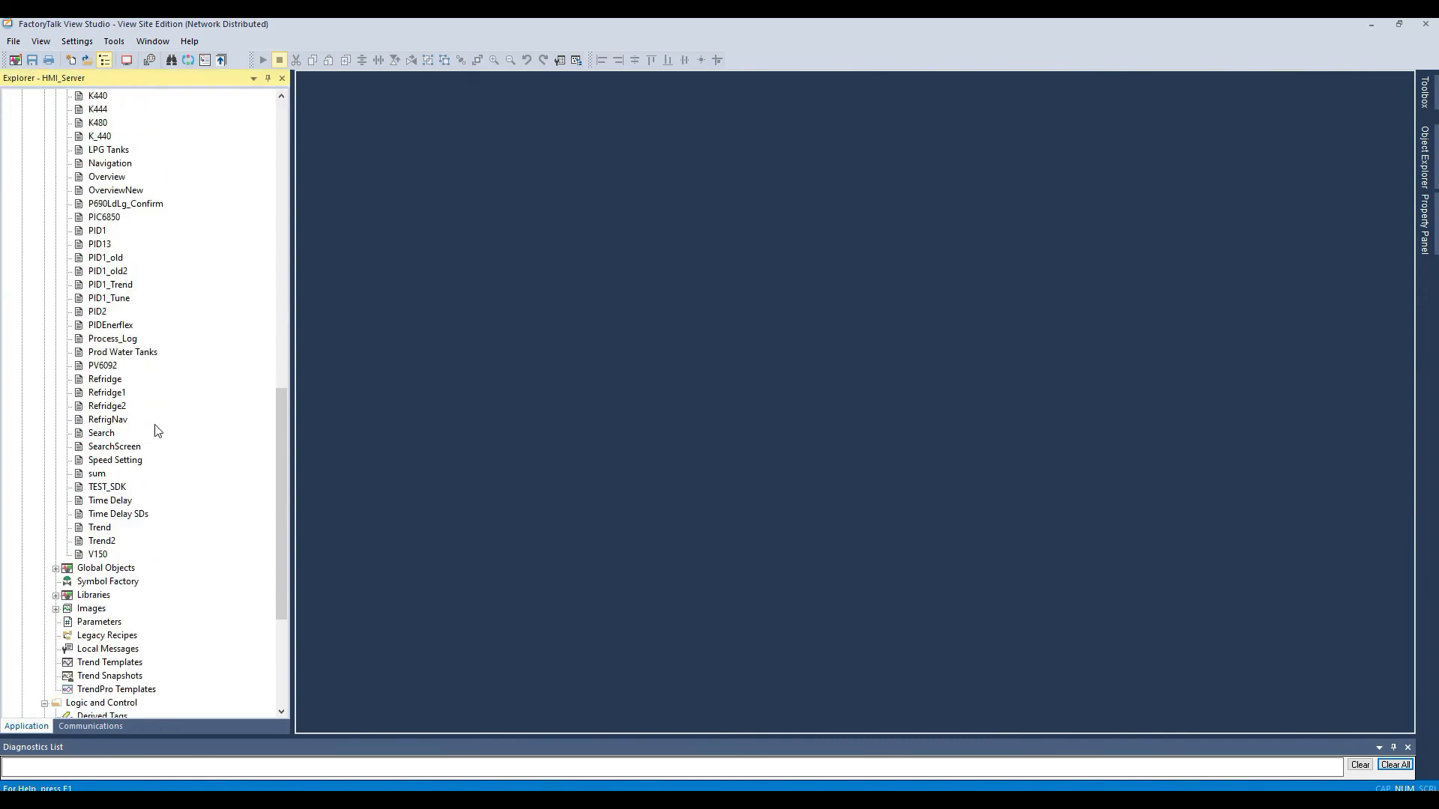
pyautogui.doubleClick(114, 447)
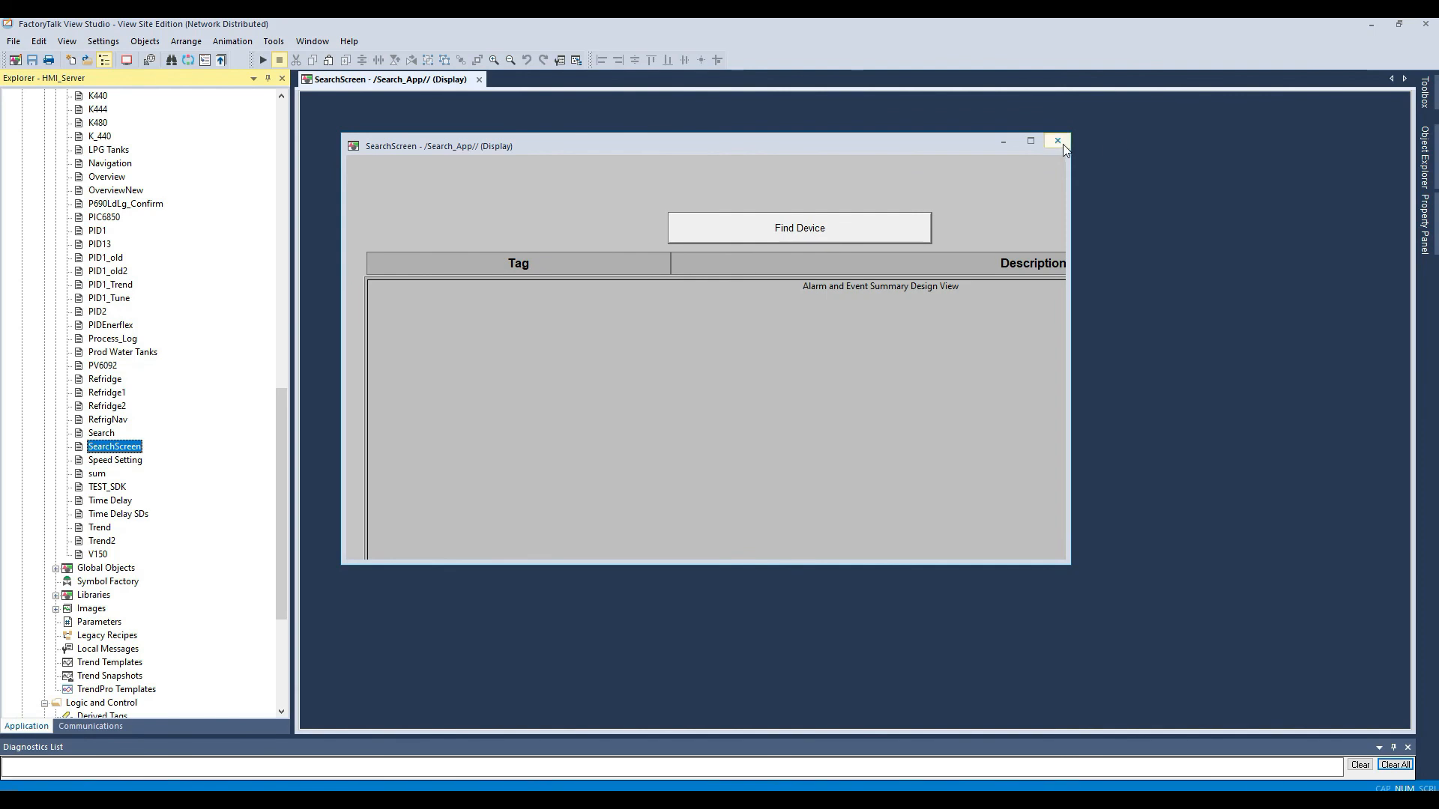
pyautogui.click(1031, 141)
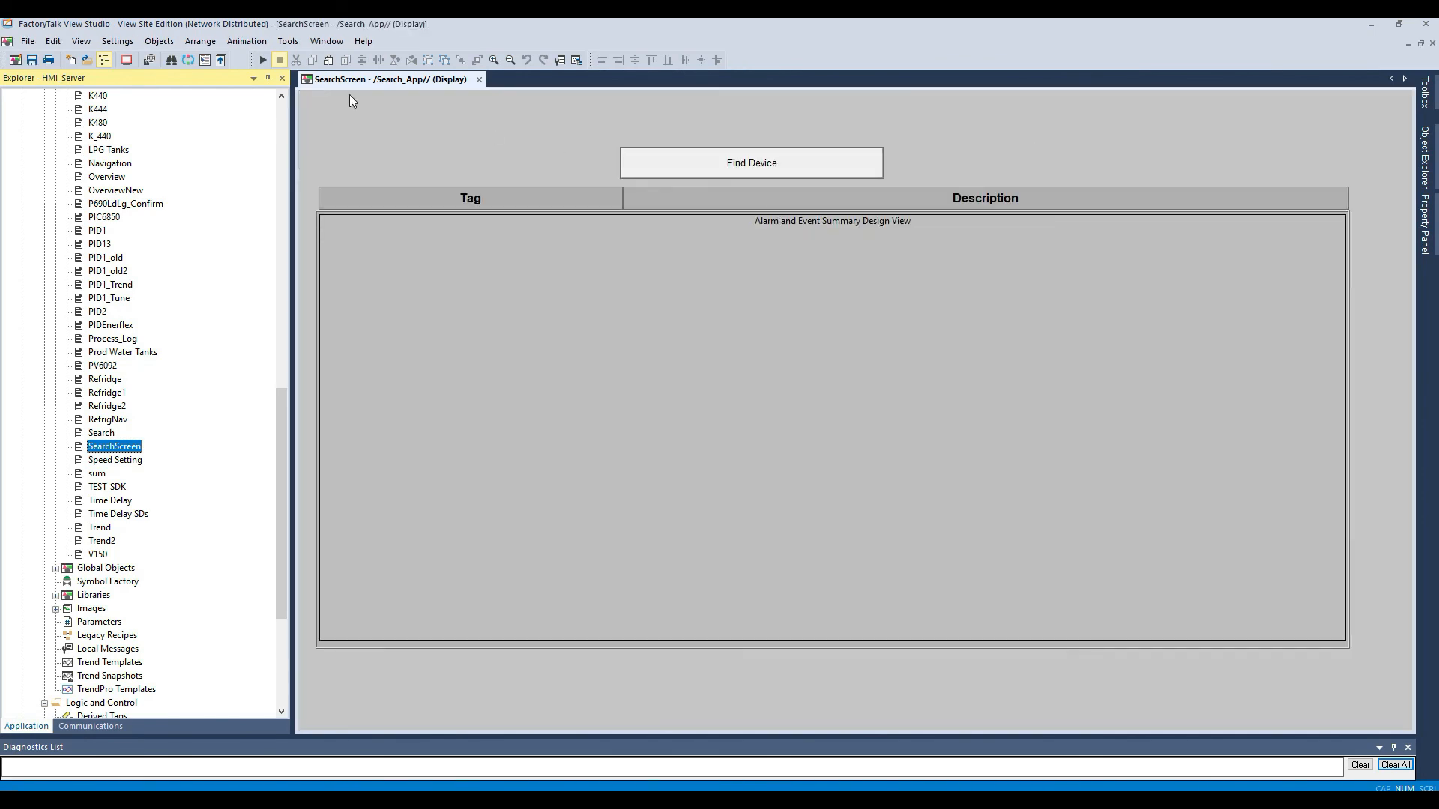
# - Test-run the display, try the Find Device button, close its Find dialog and return to editing
pyautogui.click(263, 60)
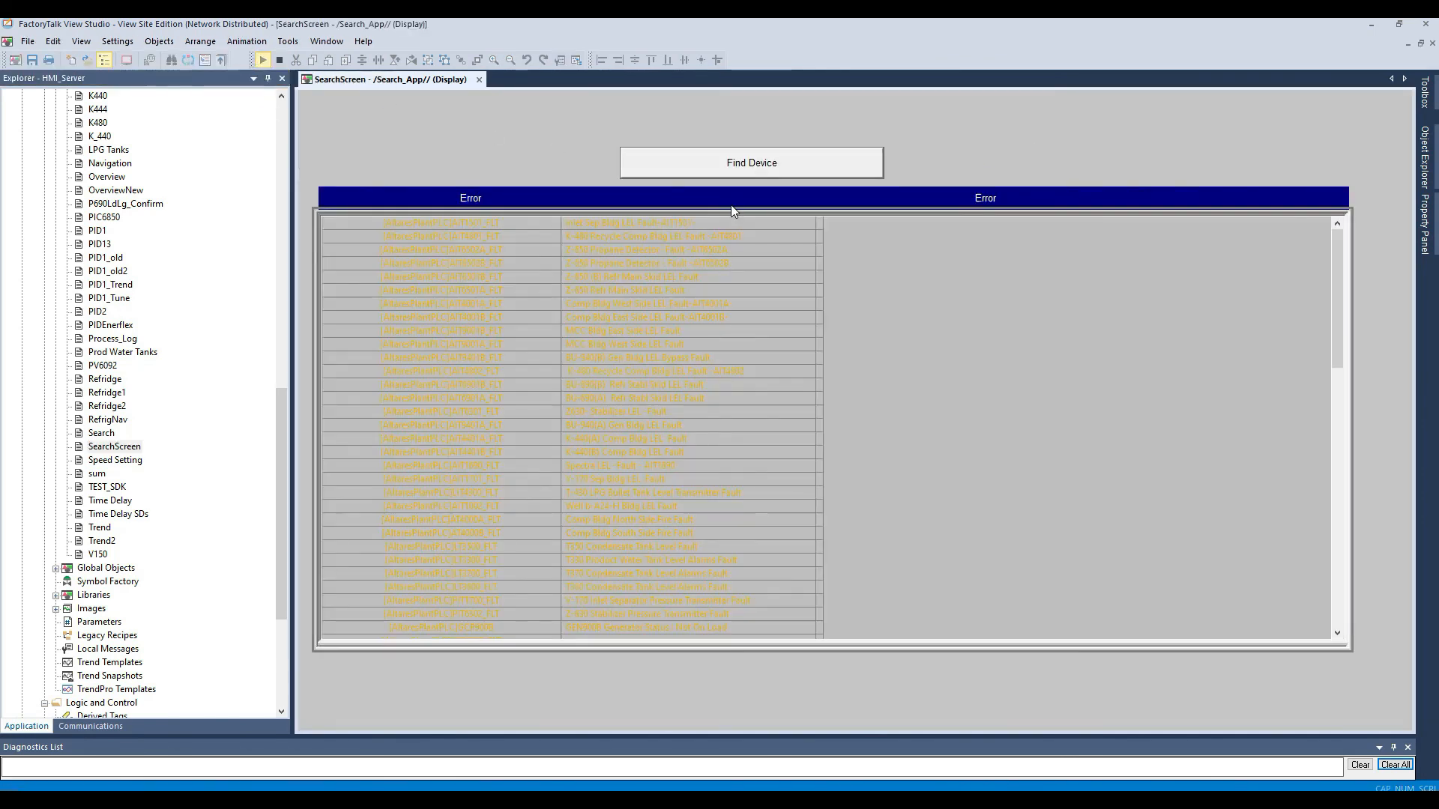
pyautogui.click(279, 60)
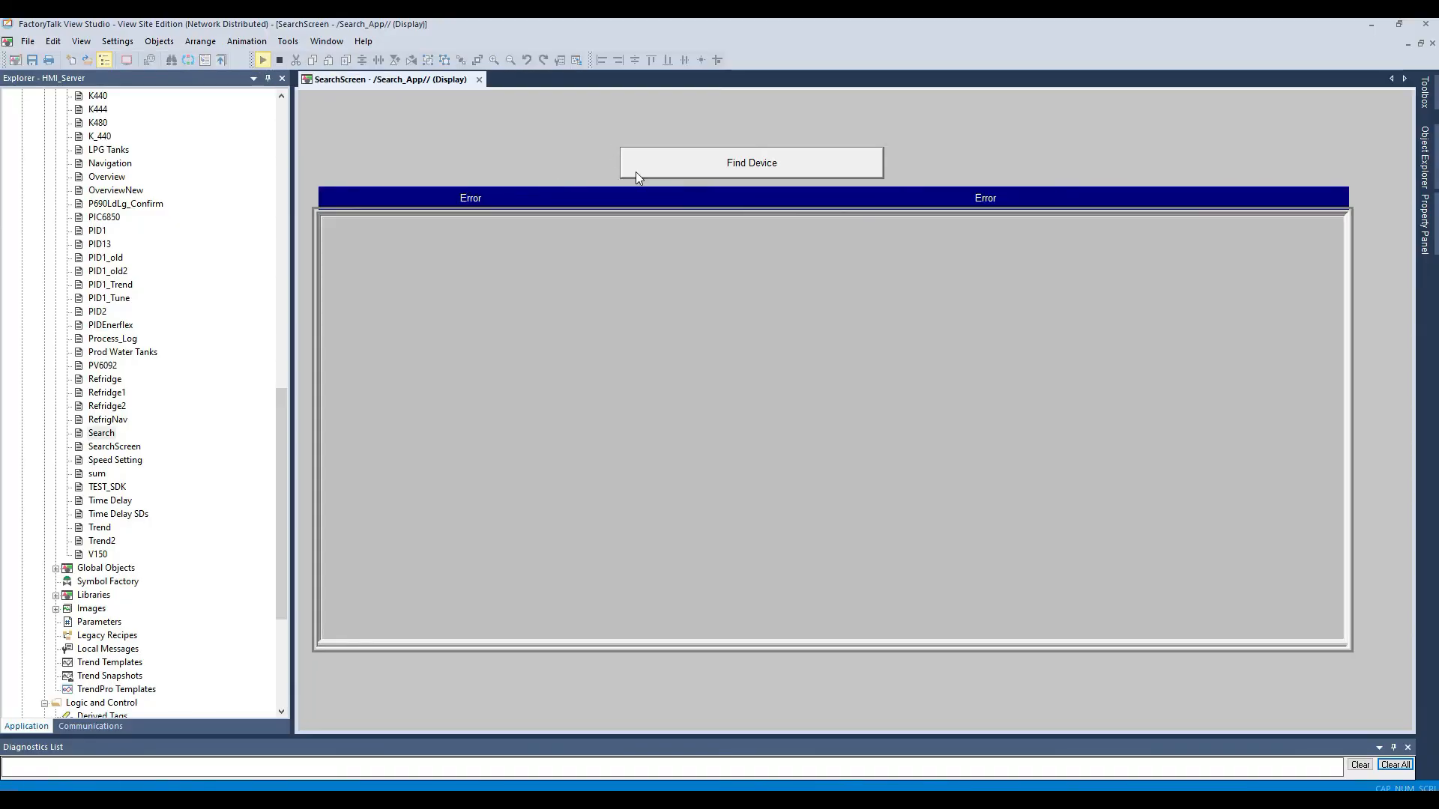
pyautogui.click(700, 172)
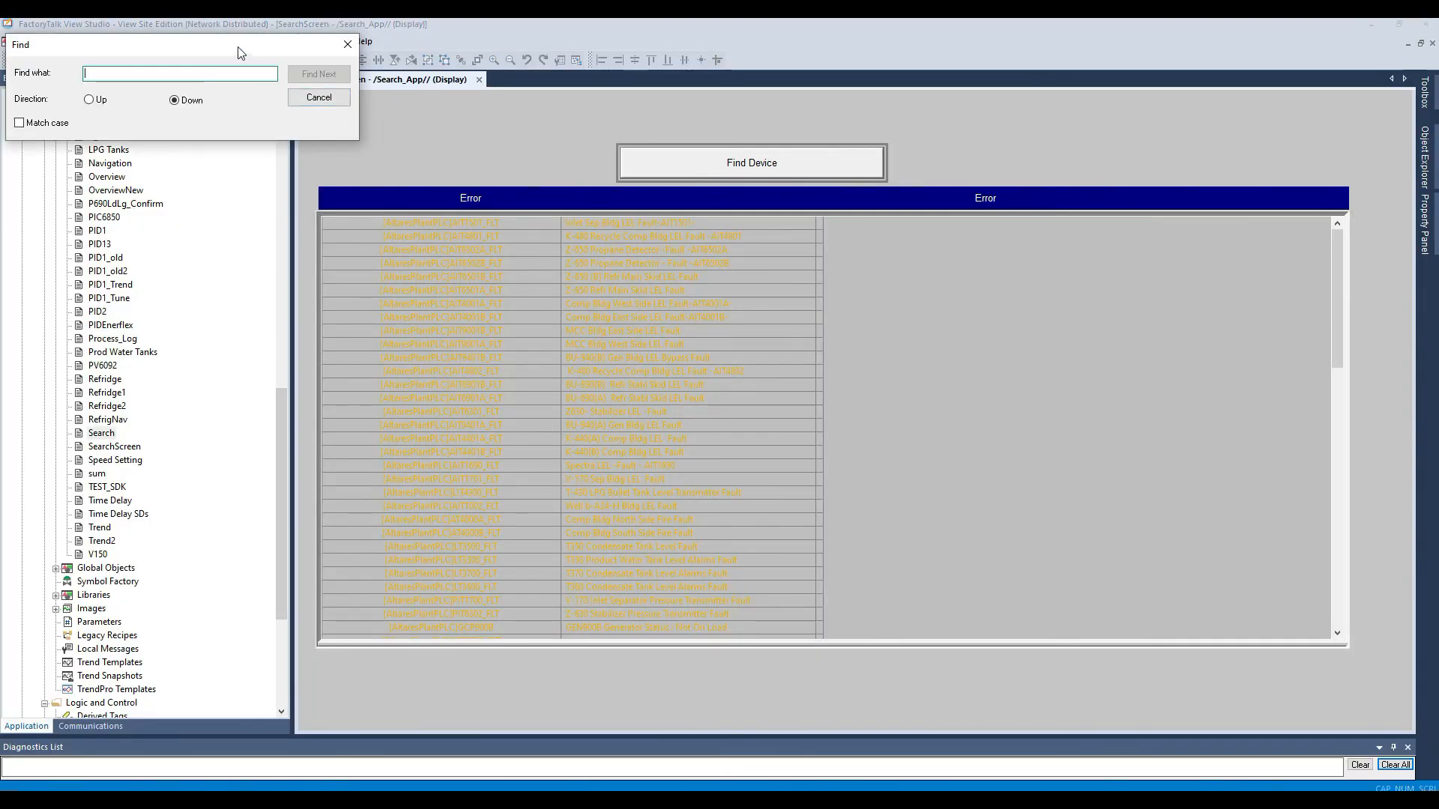
pyautogui.moveTo(240, 45); pyautogui.dragTo(570, 253)
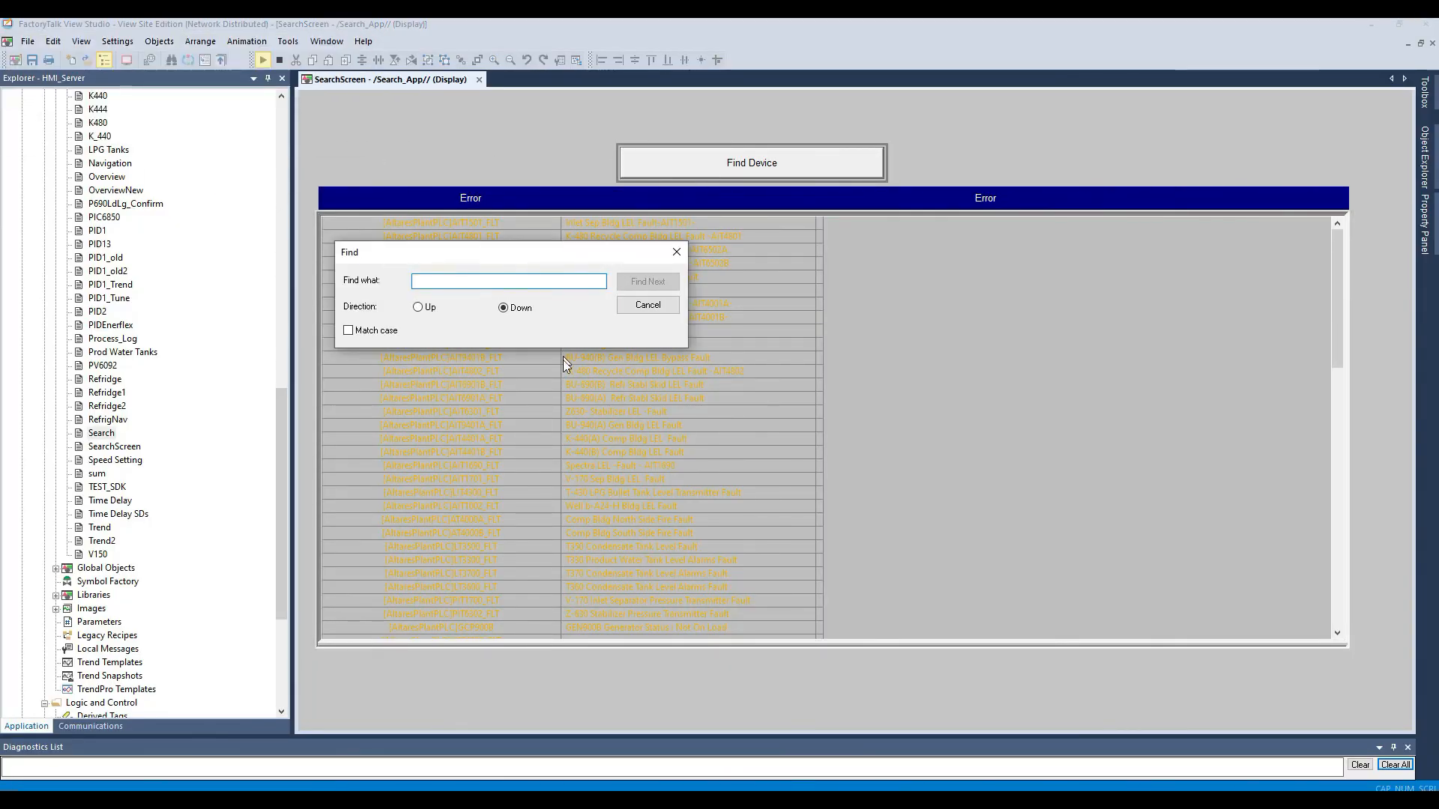
pyautogui.click(677, 254)
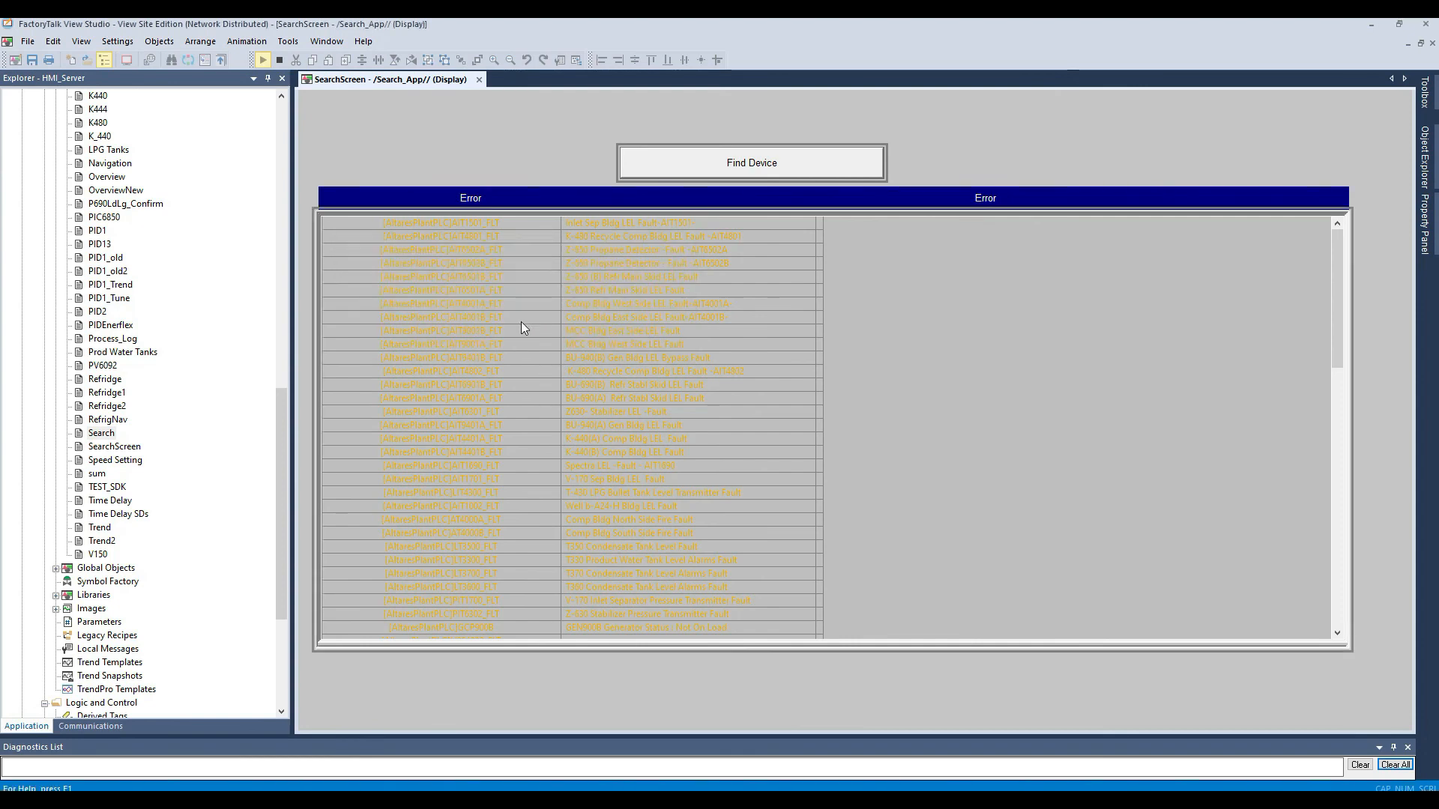
pyautogui.click(279, 59)
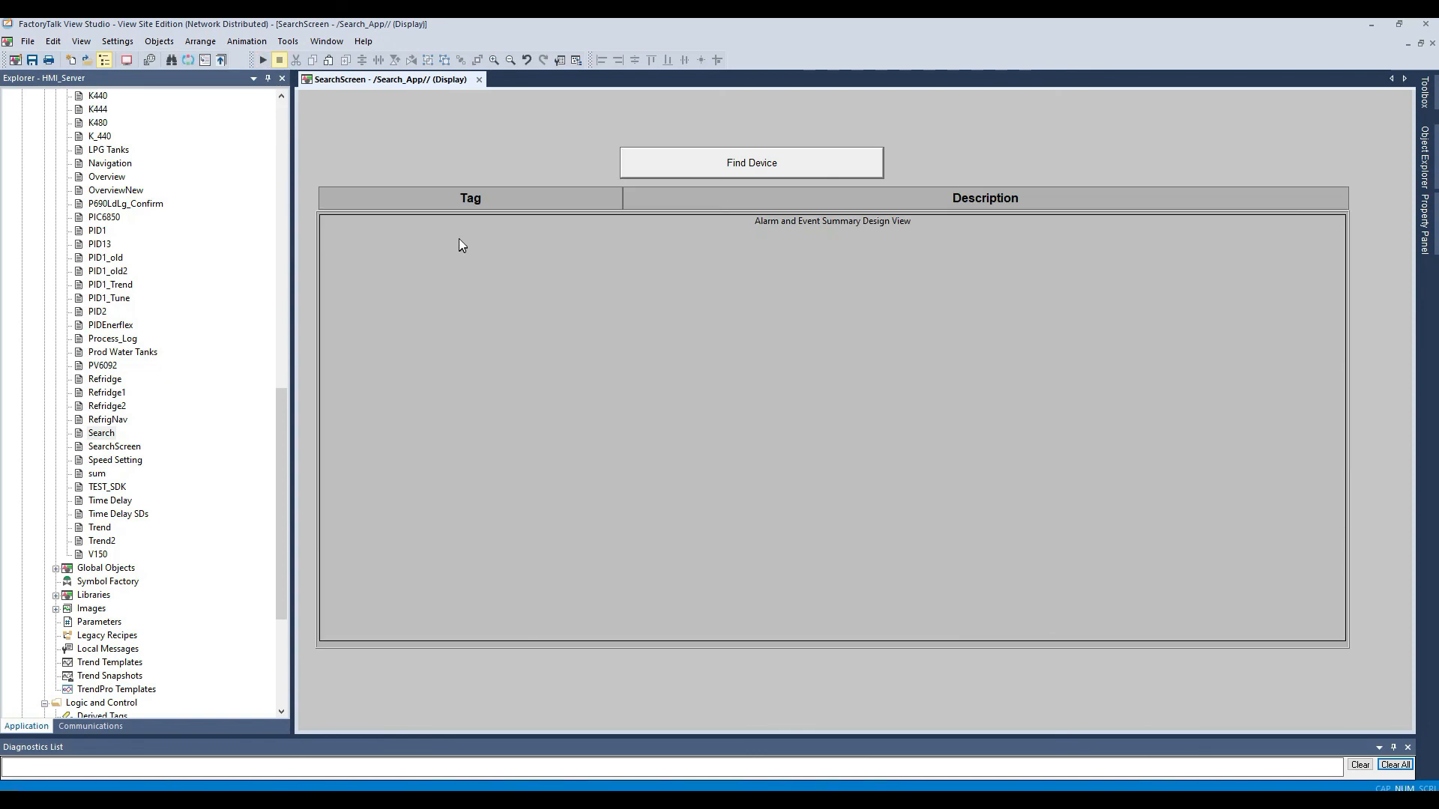
# - Set the Tag header's indicator connection expression to 0 and accept the properties
pyautogui.click(487, 202)
pyautogui.doubleClick(364, 219)
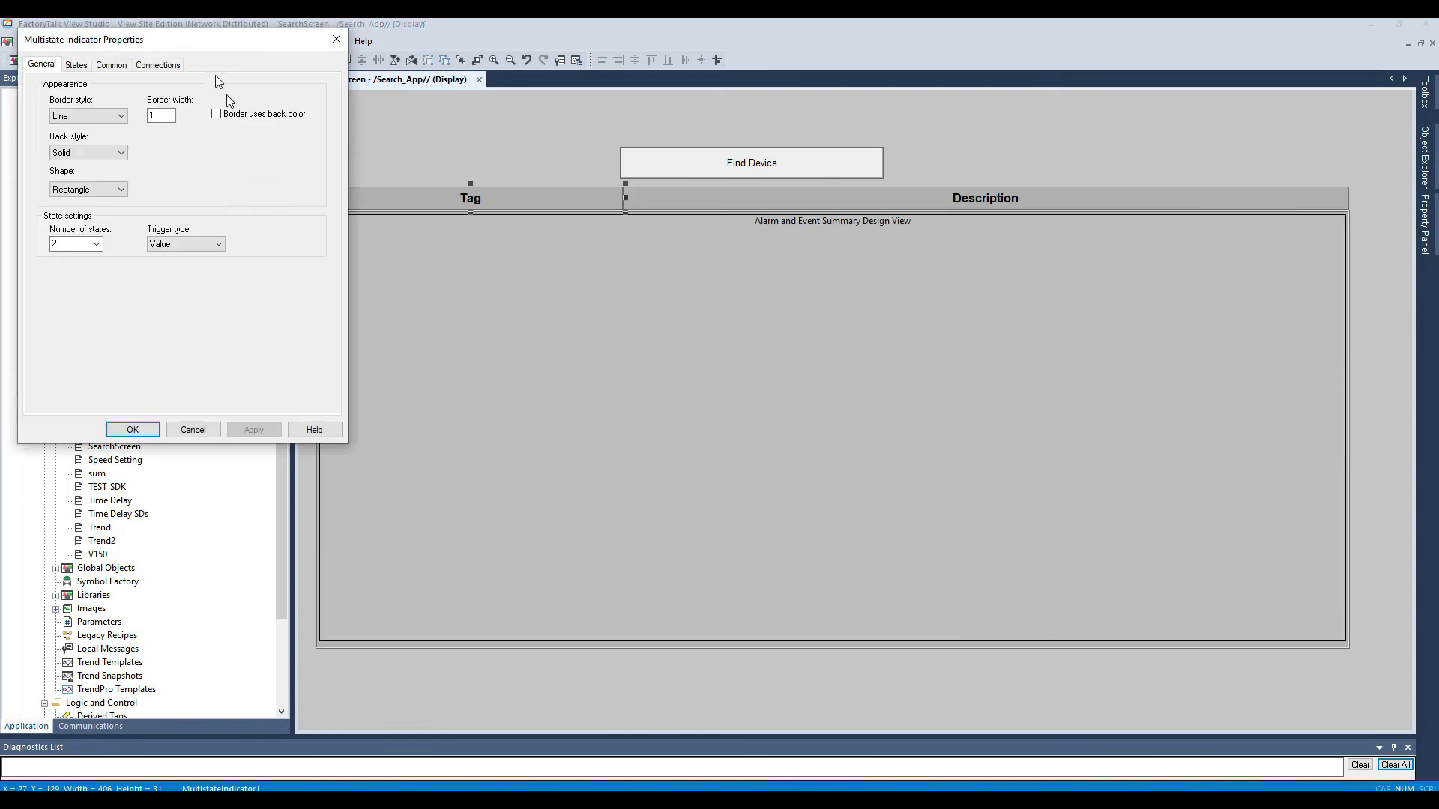
pyautogui.click(158, 64)
pyautogui.click(166, 91)
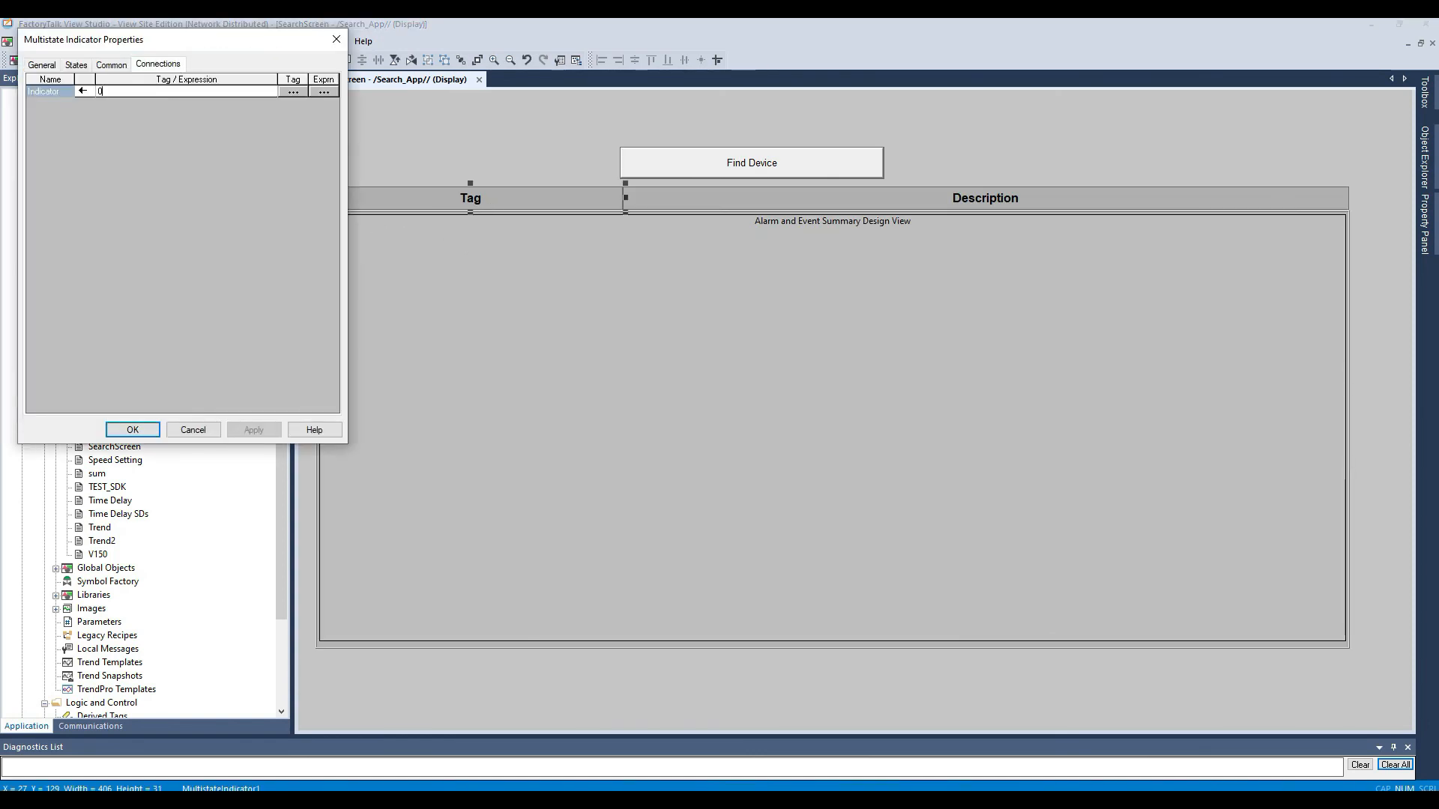
pyautogui.click(133, 430)
# - Set the Description header's indicator connection expression to 0 and accept the properties
pyautogui.click(837, 207)
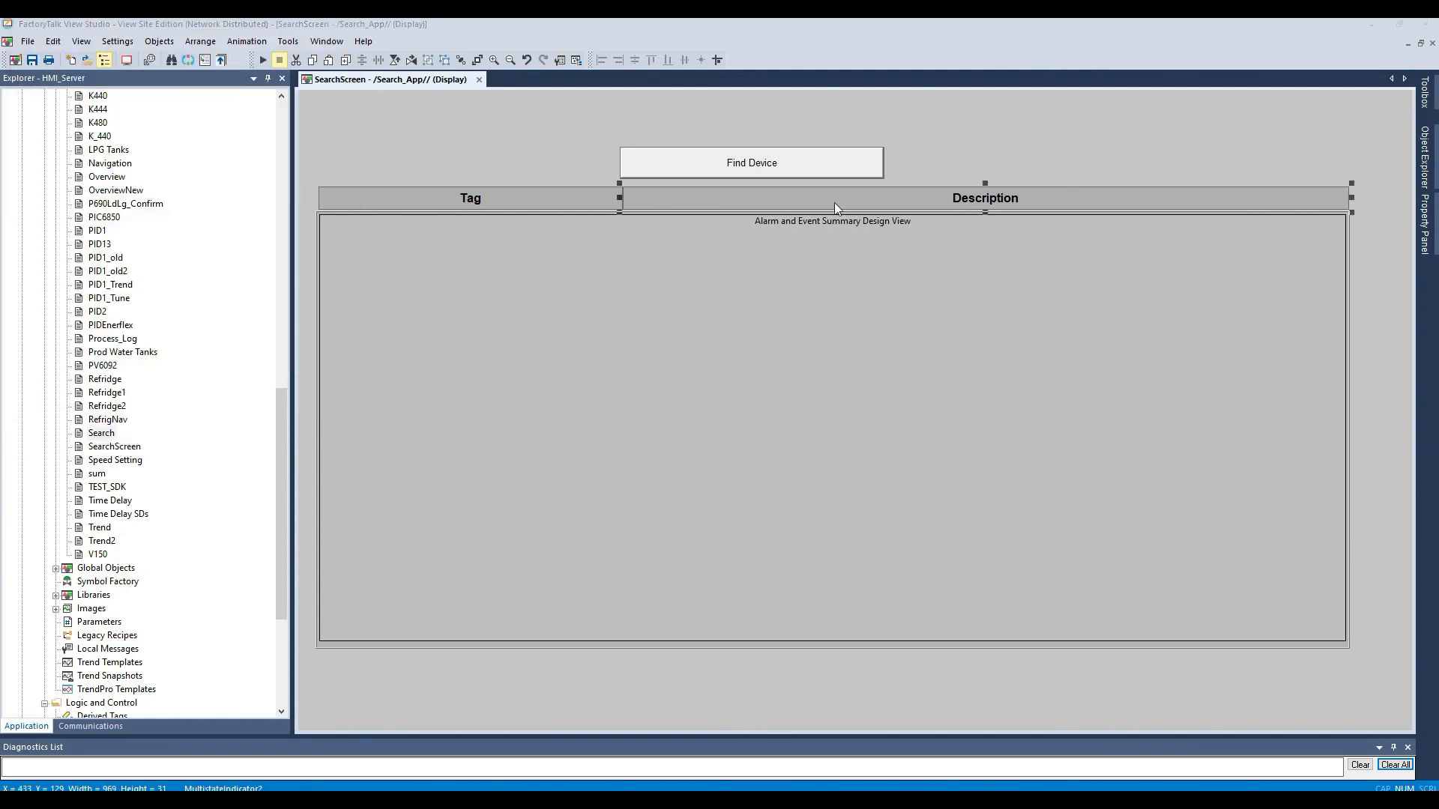
pyautogui.doubleClick(836, 207)
pyautogui.click(177, 65)
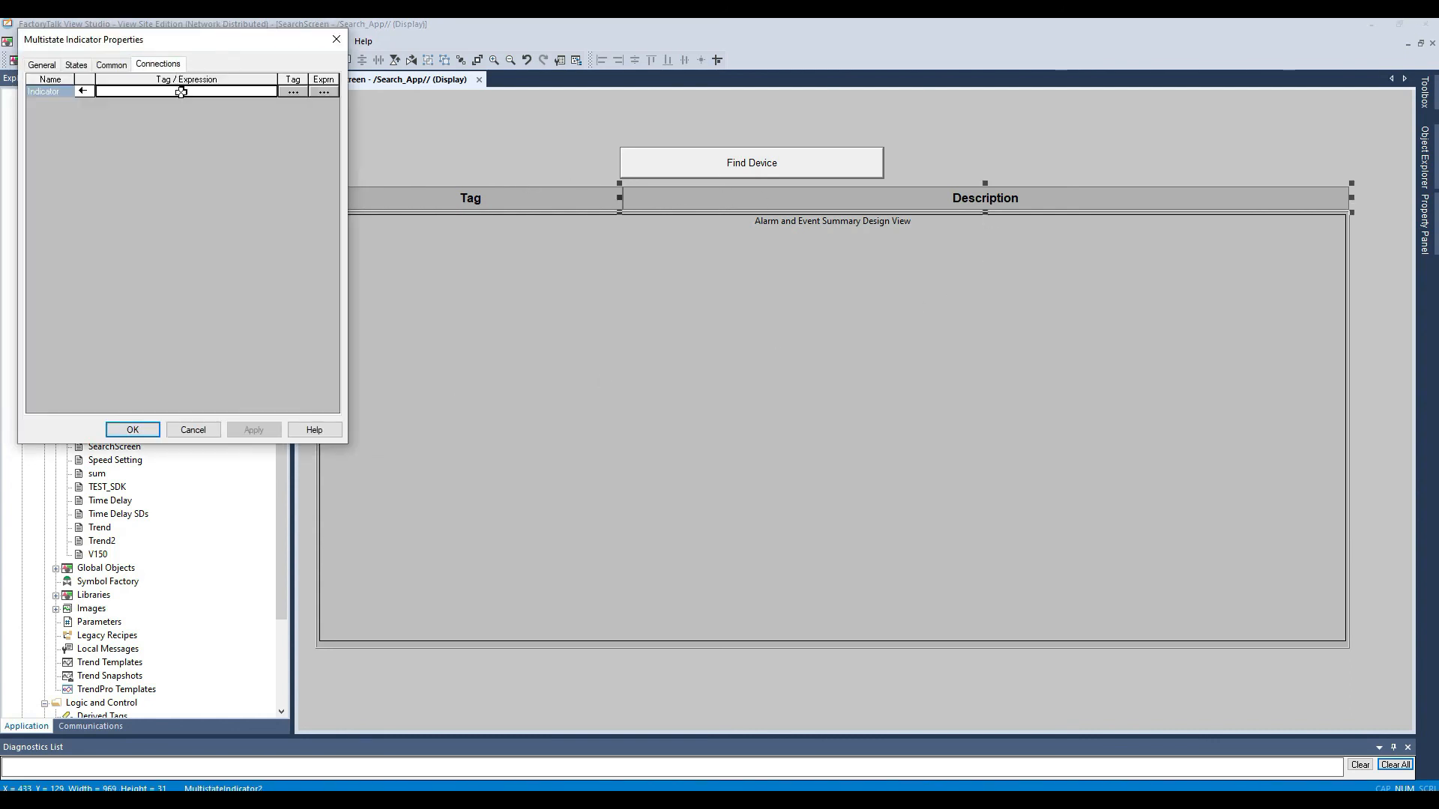
pyautogui.click(181, 92)
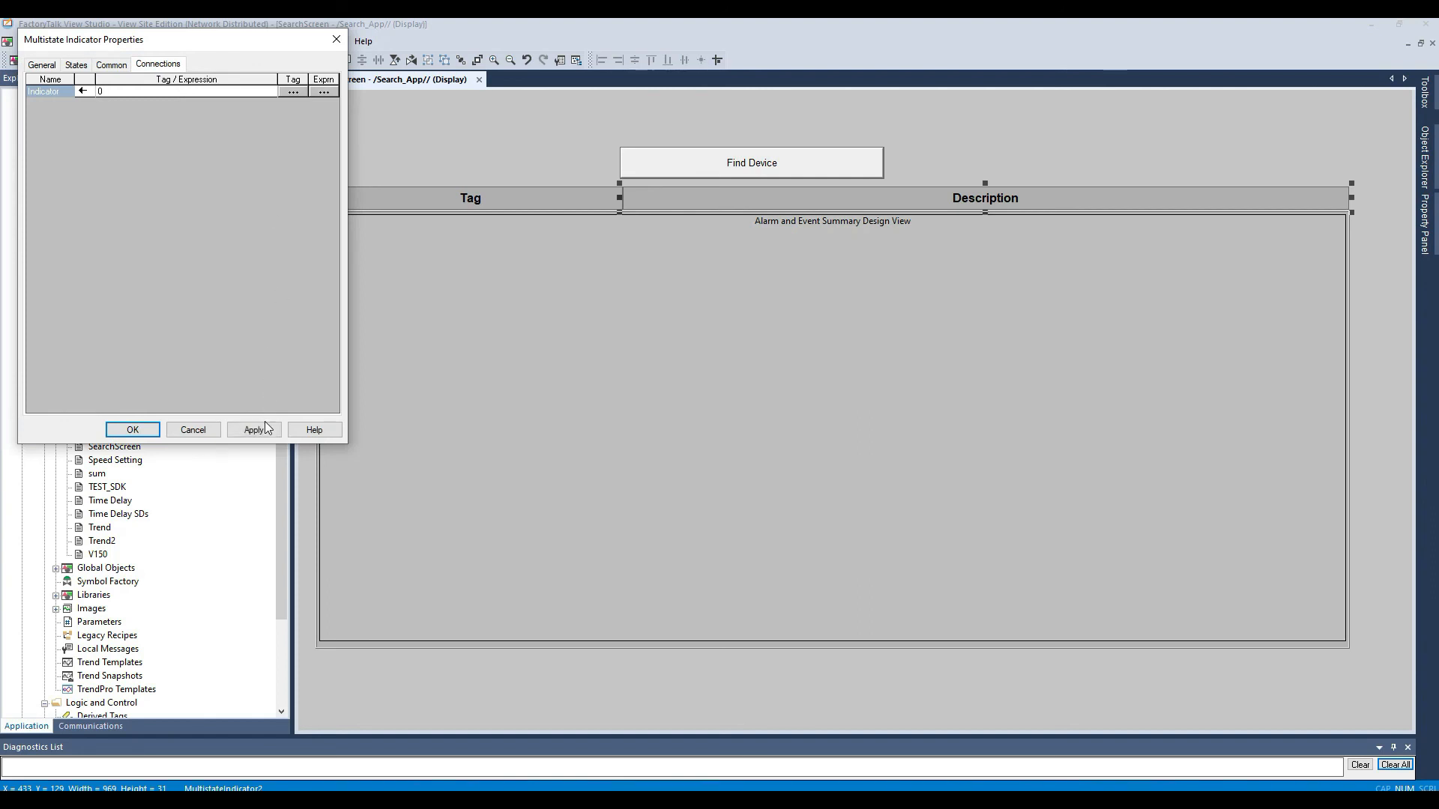
pyautogui.click(133, 431)
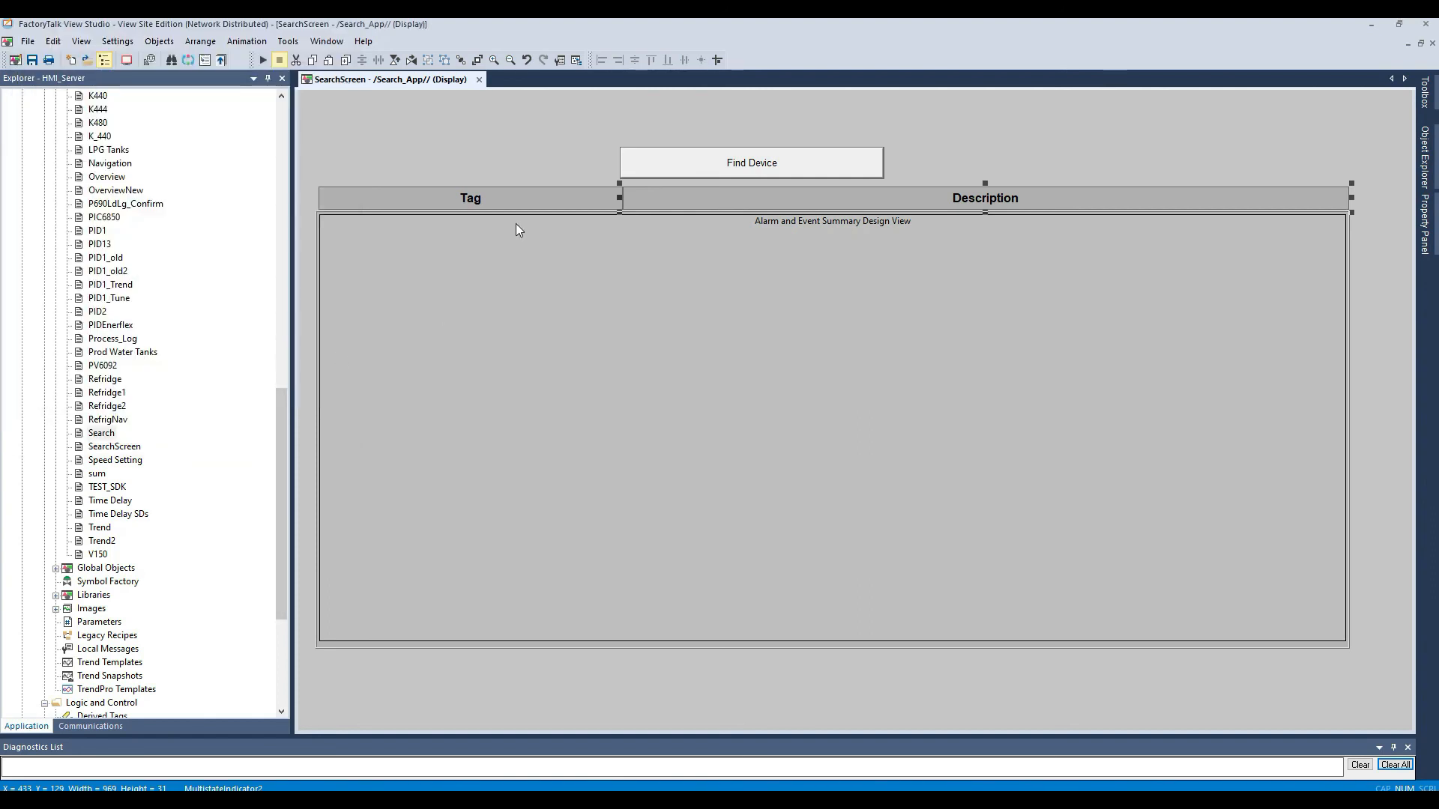
# - Test-run the SearchScreen display to check its Tag and Description headers
pyautogui.click(262, 60)
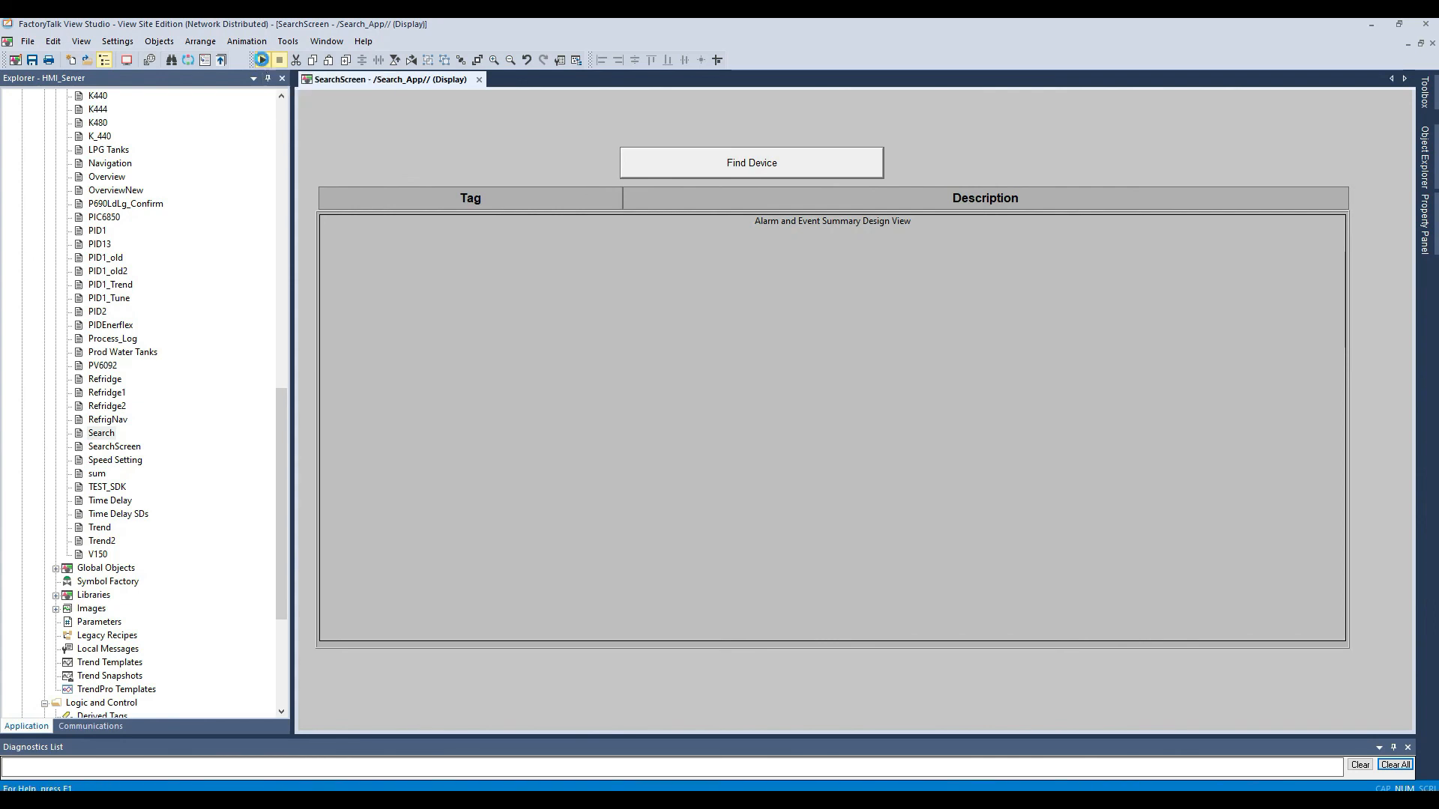